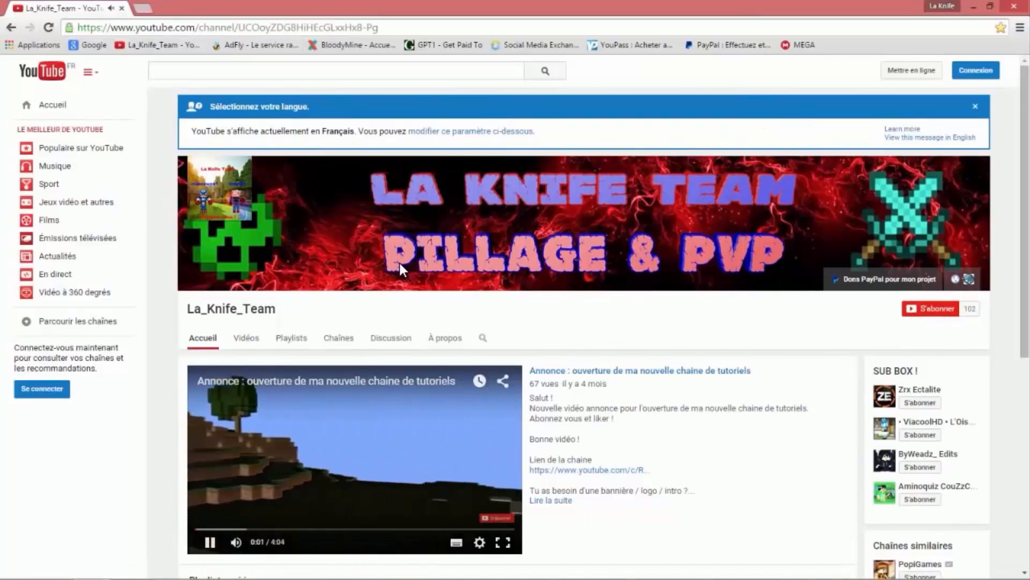
Browse the La_Knife_Team channel's full video list, load more entries and open the vanilla Minecraft server tutorial.
left_click(245, 338)
scroll(322, 270, "down", 6)
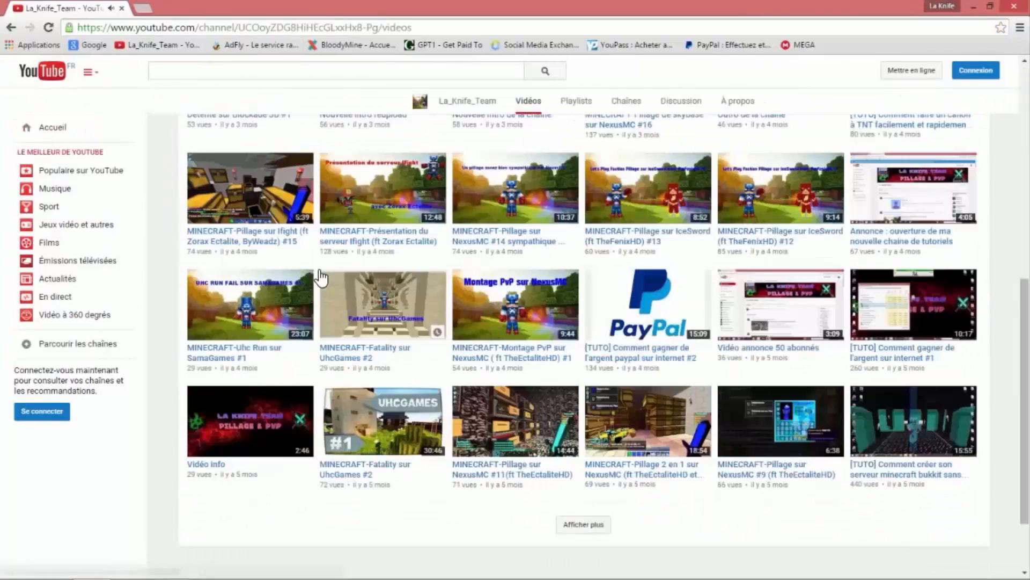
left_click(584, 460)
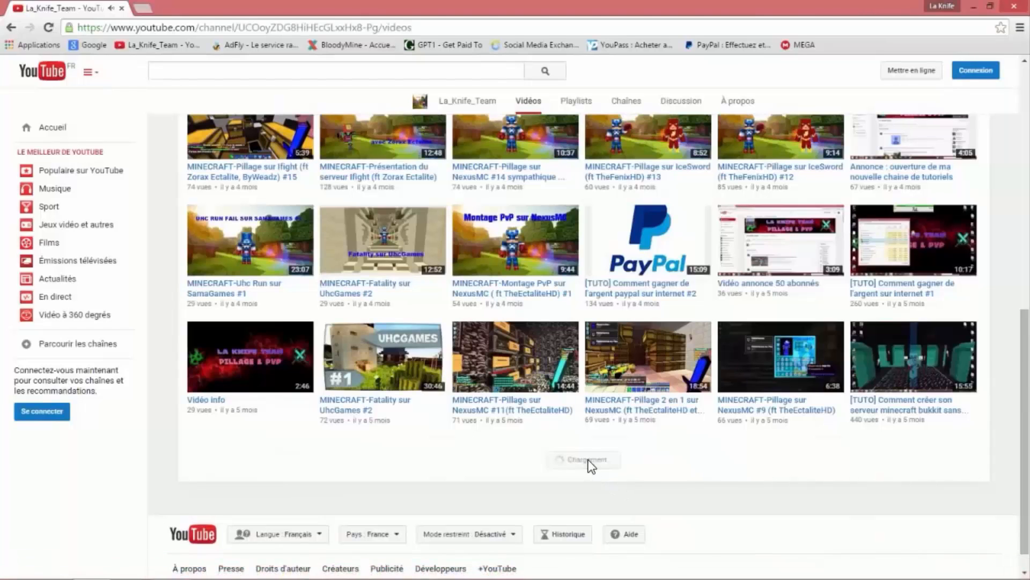
scroll(589, 470, "down", 2)
left_click(223, 398)
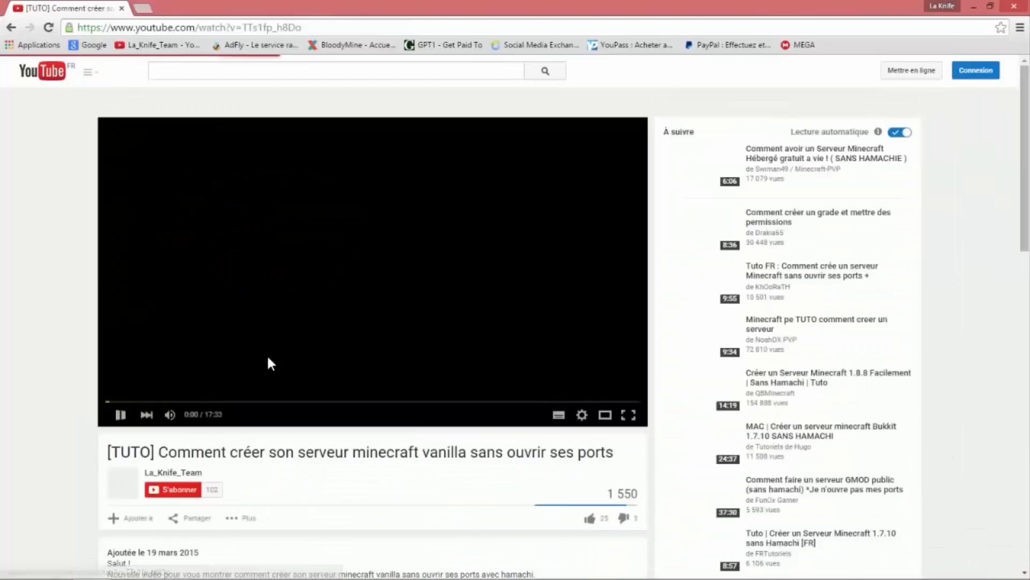
Pause the vanilla server tutorial and look over its page and description.
scroll(375, 185, "down", 2)
left_click(376, 188)
scroll(376, 189, "up", 2)
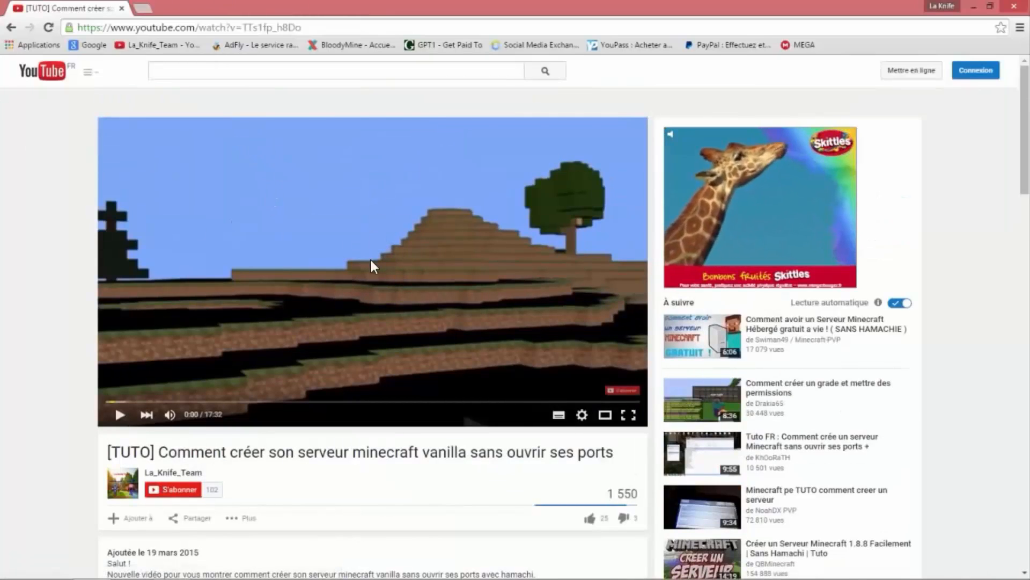
scroll(371, 263, "down", 3)
scroll(374, 261, "up", 3)
Return to the channel's video list, load the older videos and open the Bukkit server tutorial.
left_click(10, 28)
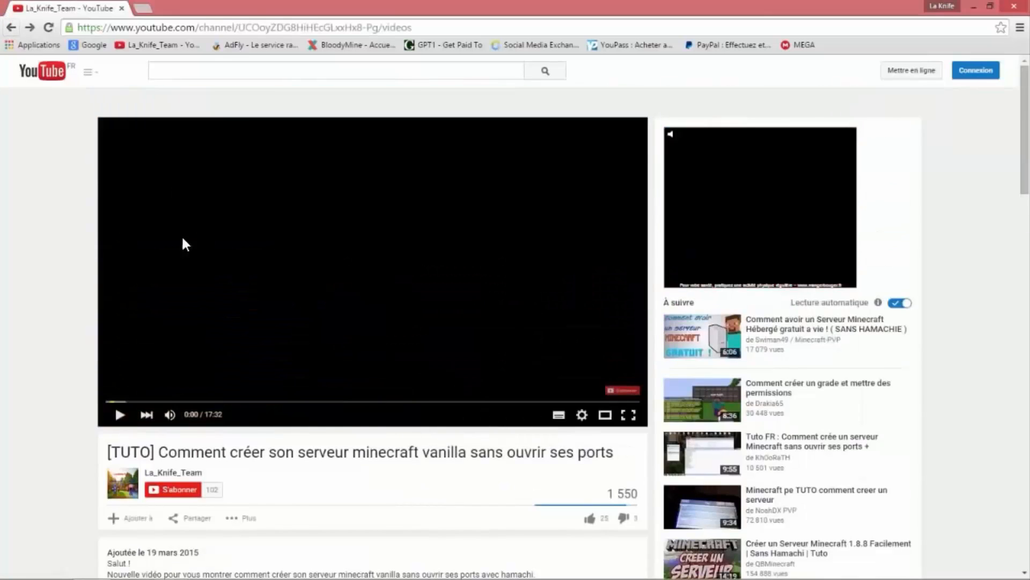
left_click(593, 429)
scroll(422, 367, "down", 5)
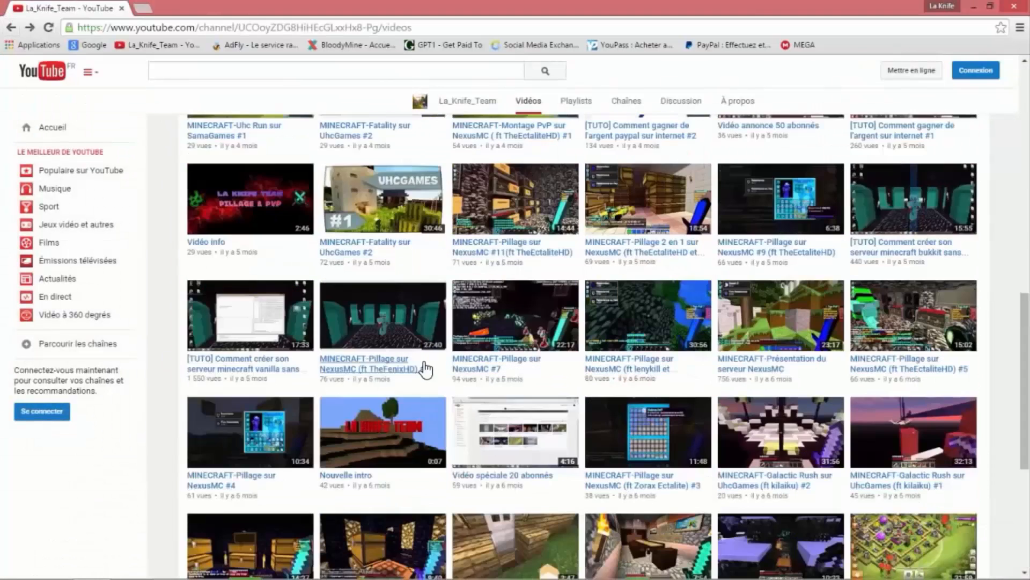
scroll(414, 361, "up", 3)
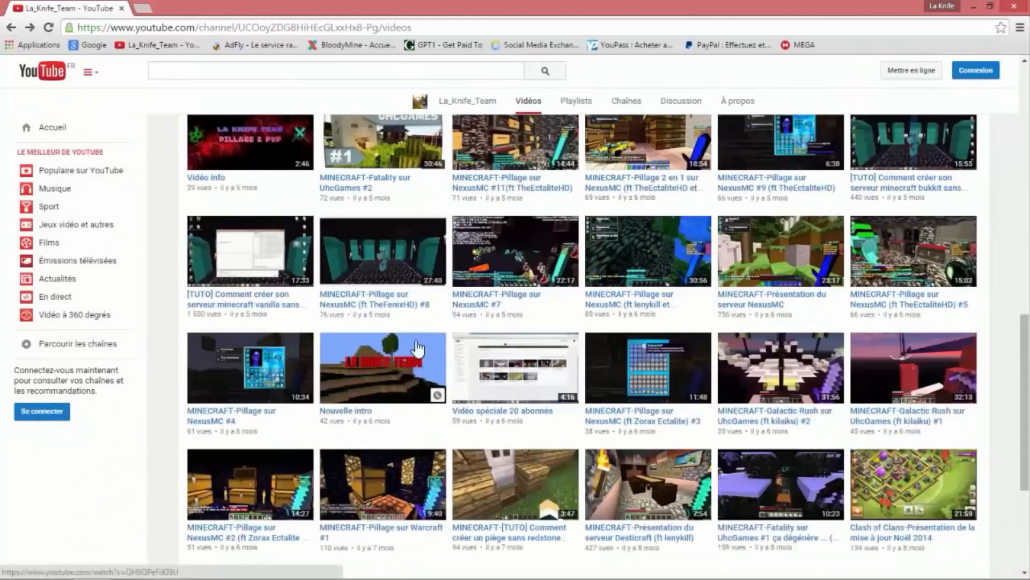
left_click(919, 195)
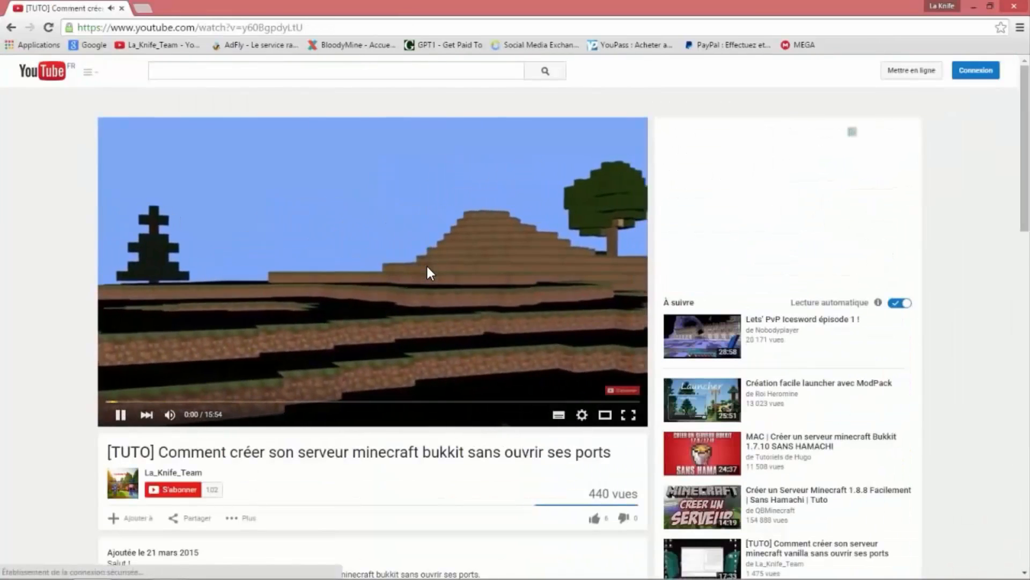
Pause the Bukkit server tutorial and read through the comments below it.
left_click(429, 273)
left_click_drag(585, 452, 430, 471)
scroll(432, 475, "down", 5)
left_click(344, 227)
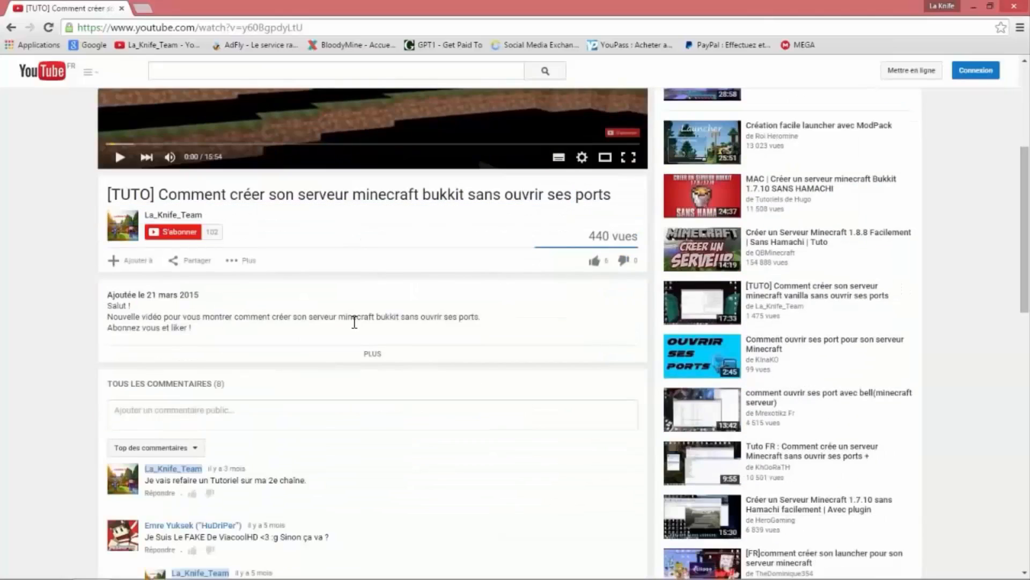
scroll(343, 357, "down", 1)
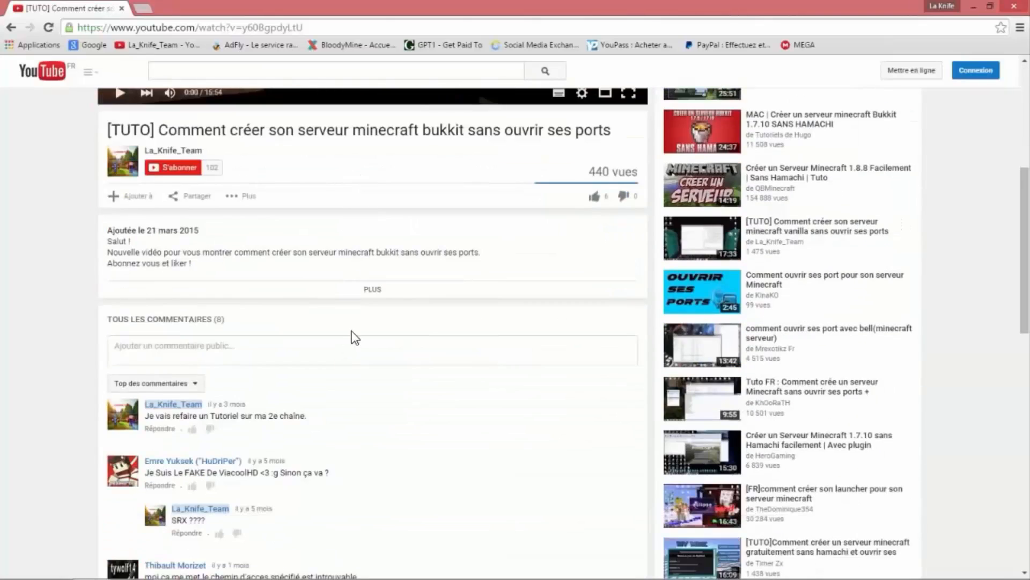
scroll(375, 311, "down", 3)
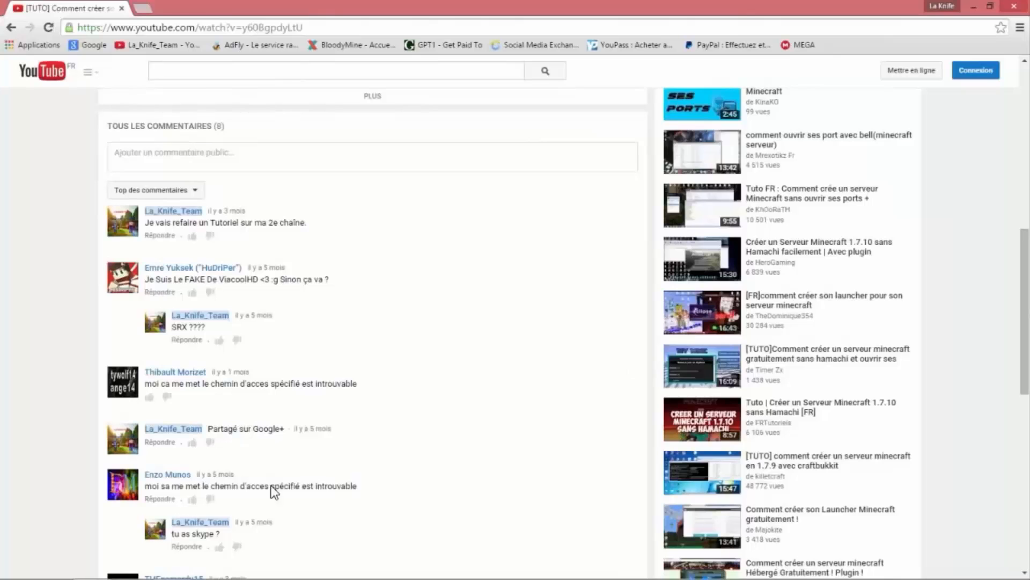
Review the download links in the Bukkit tutorial's full description, then close the video's tab.
scroll(333, 446, "up", 5)
left_click(349, 419)
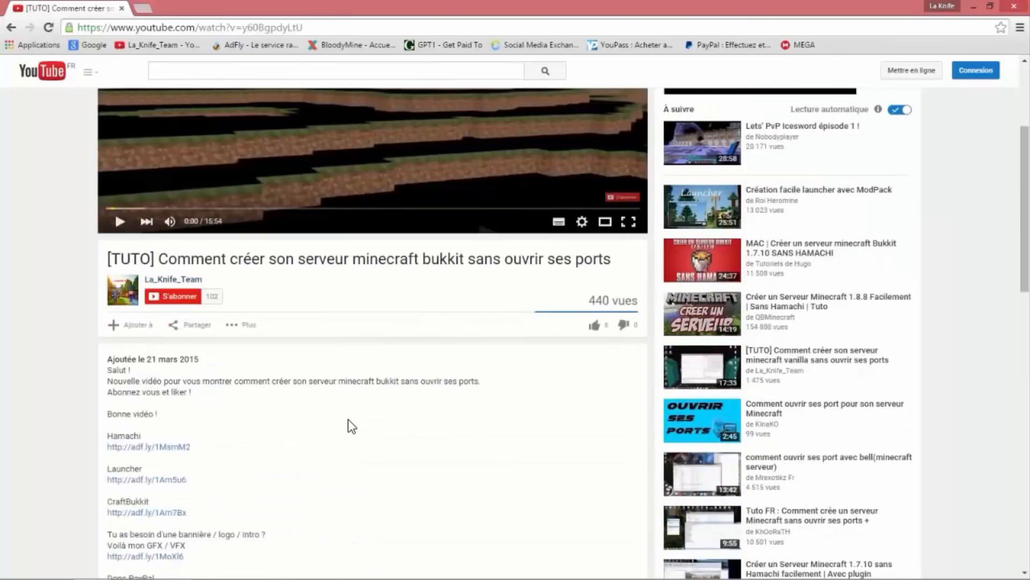
scroll(350, 423, "down", 3)
left_click(371, 477)
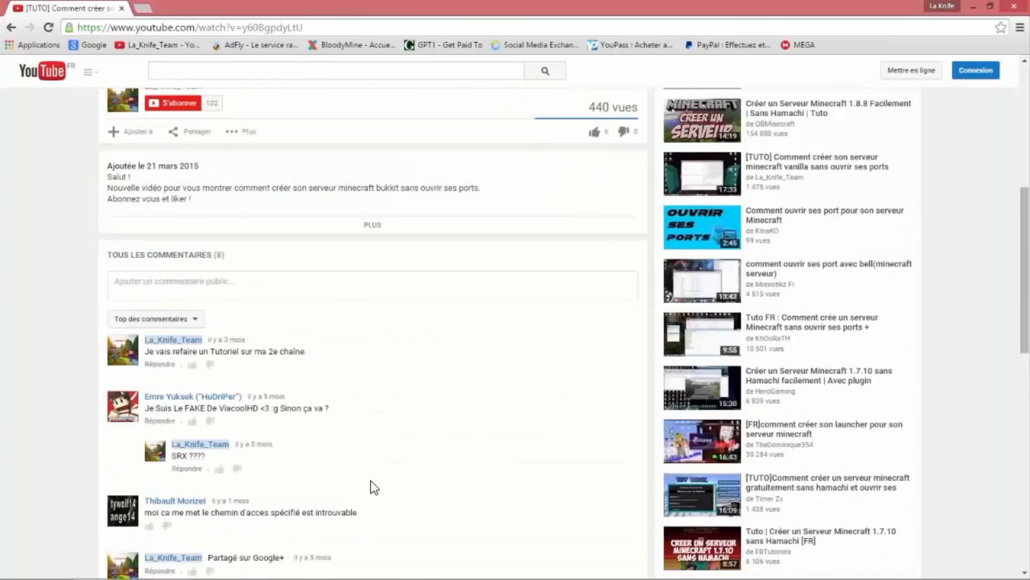
scroll(372, 481, "up", 5)
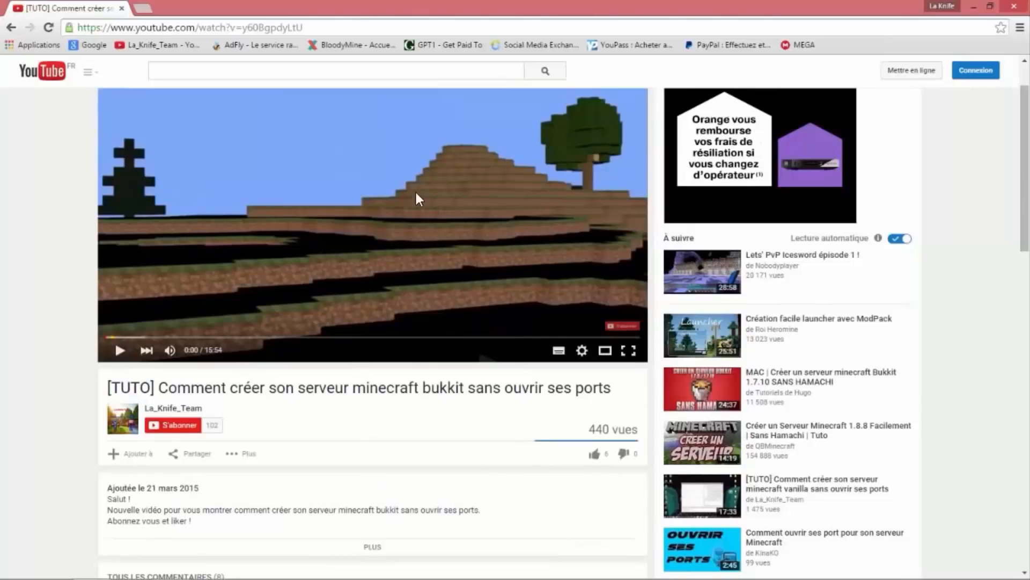
scroll(245, 91, "up", 1)
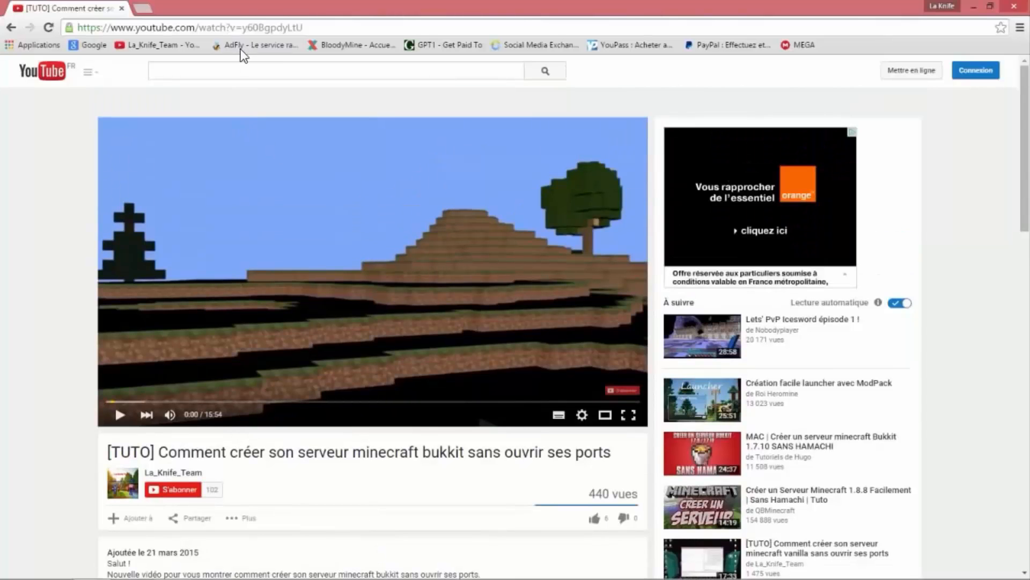
left_click(122, 8)
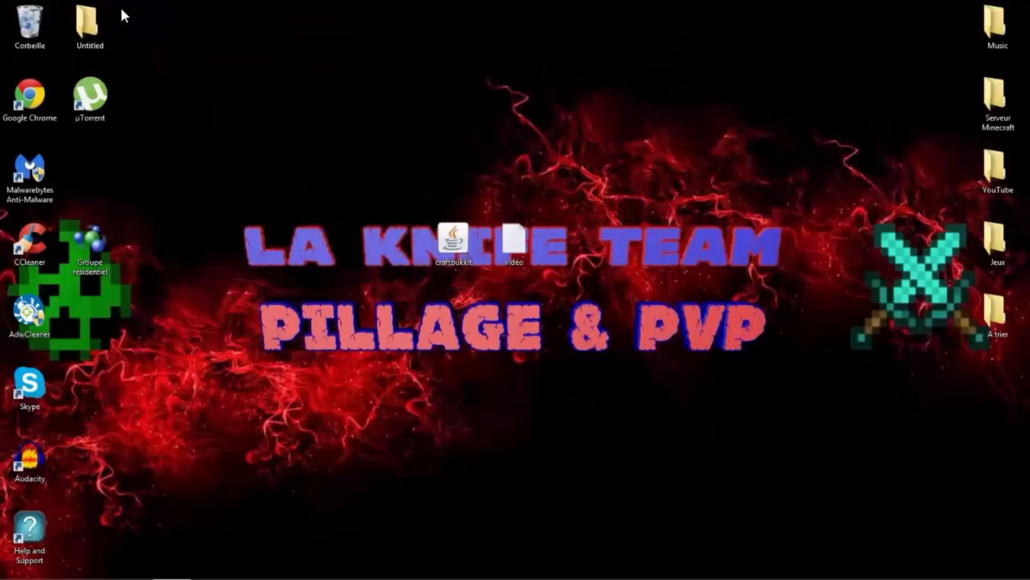
double_click(510, 241)
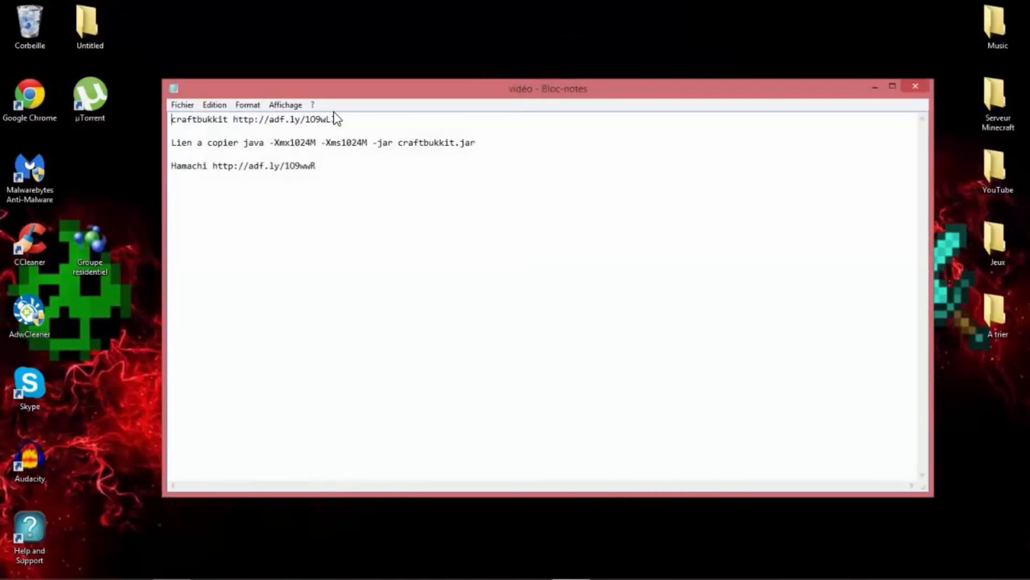
left_click_drag(336, 115, 234, 125)
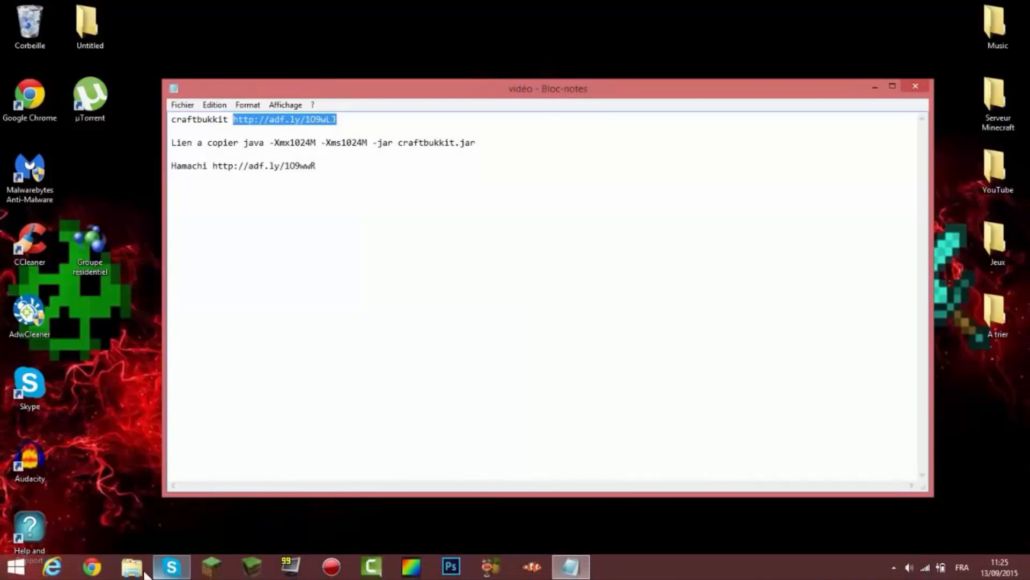
left_click(92, 568)
type("http://adf.ly/1O9wLJ")
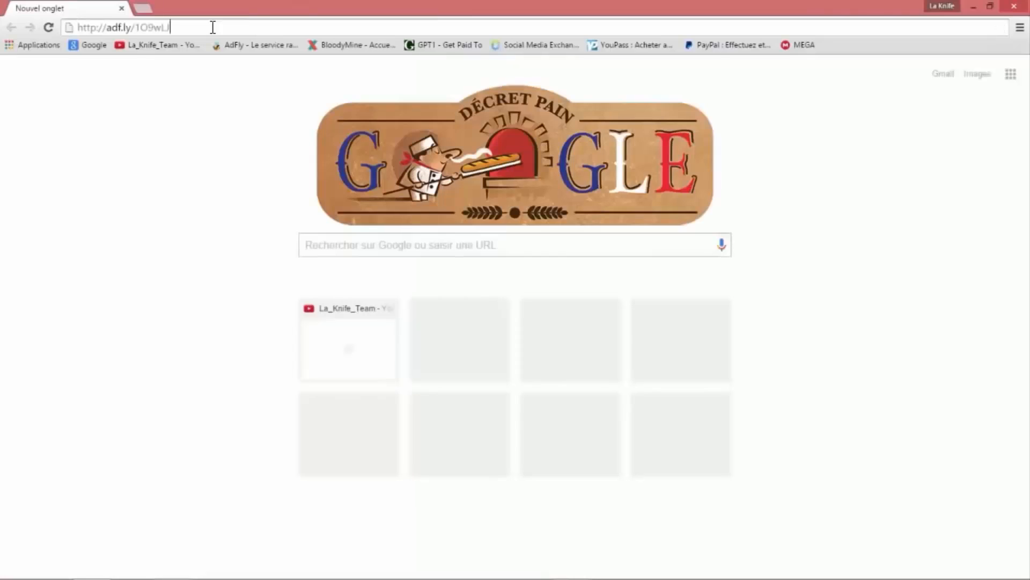
key("Return")
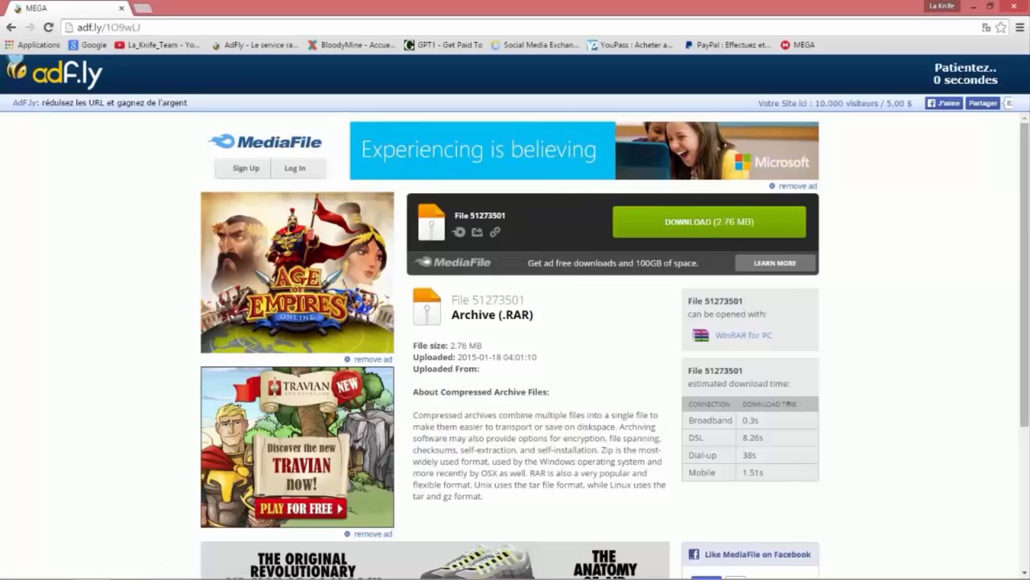
left_click(955, 78)
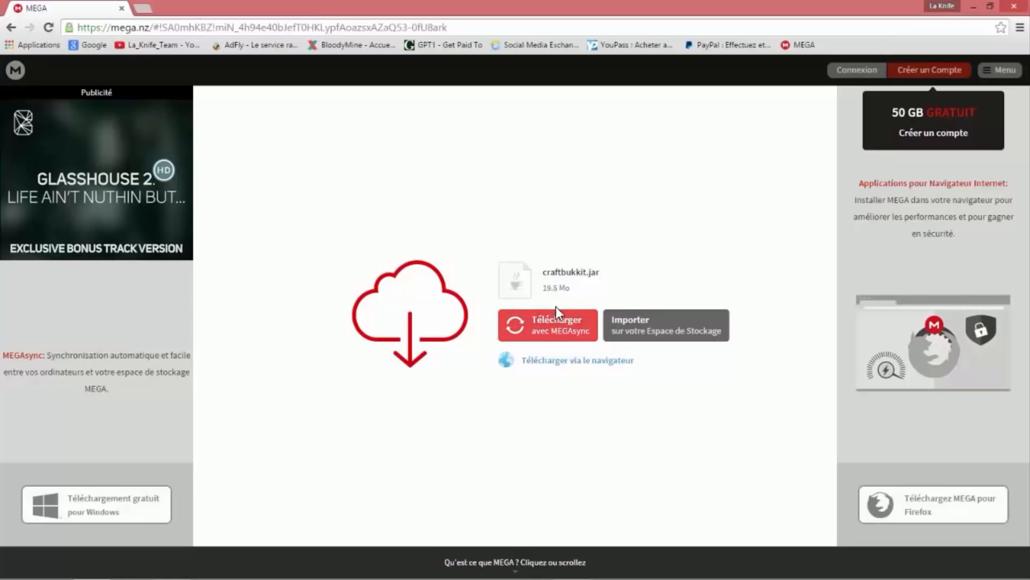
Start downloading craftbukkit.jar through the browser, pause the transfer and leave the page for Google.
left_click(549, 371)
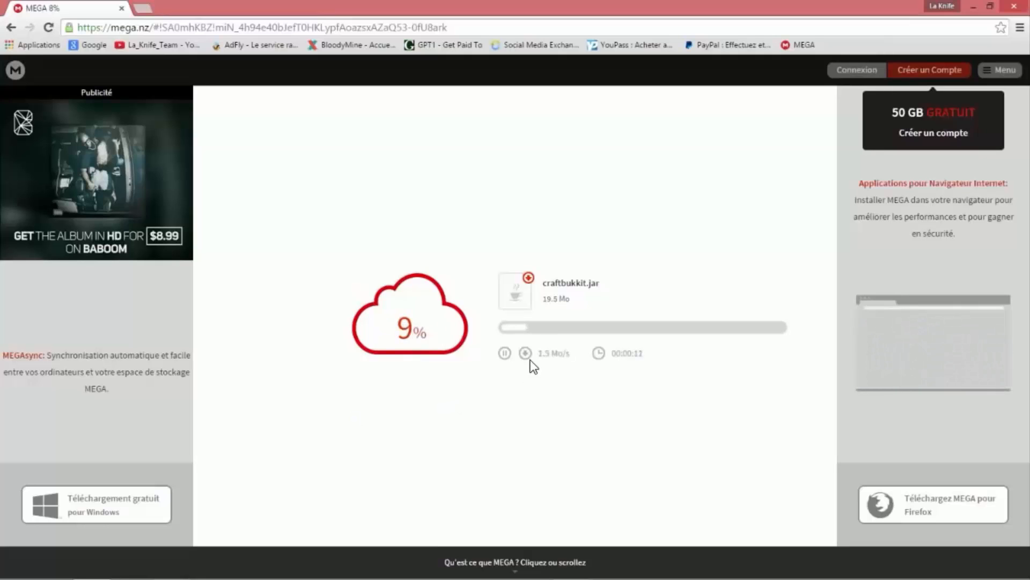
left_click(505, 353)
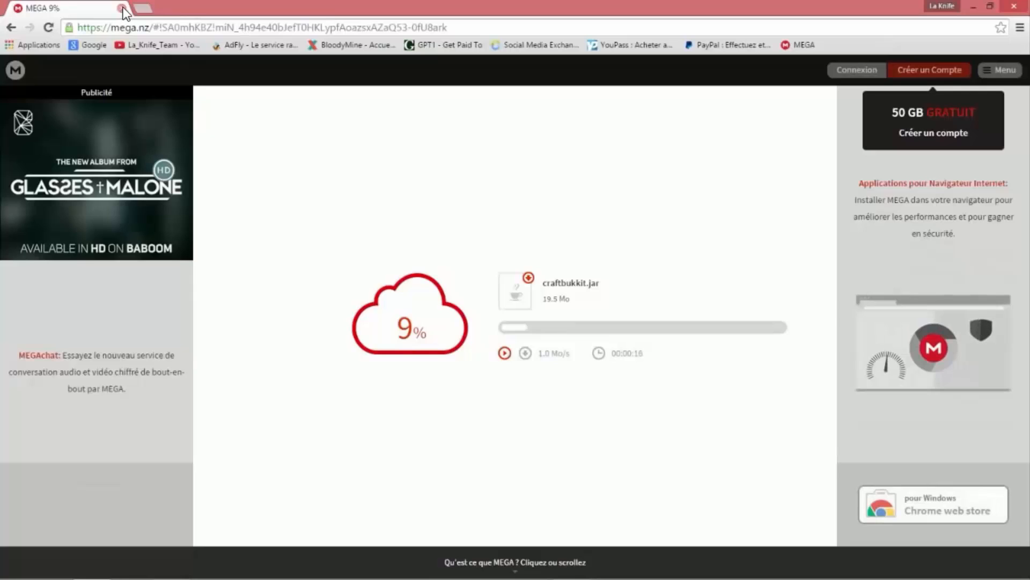
left_click(94, 43)
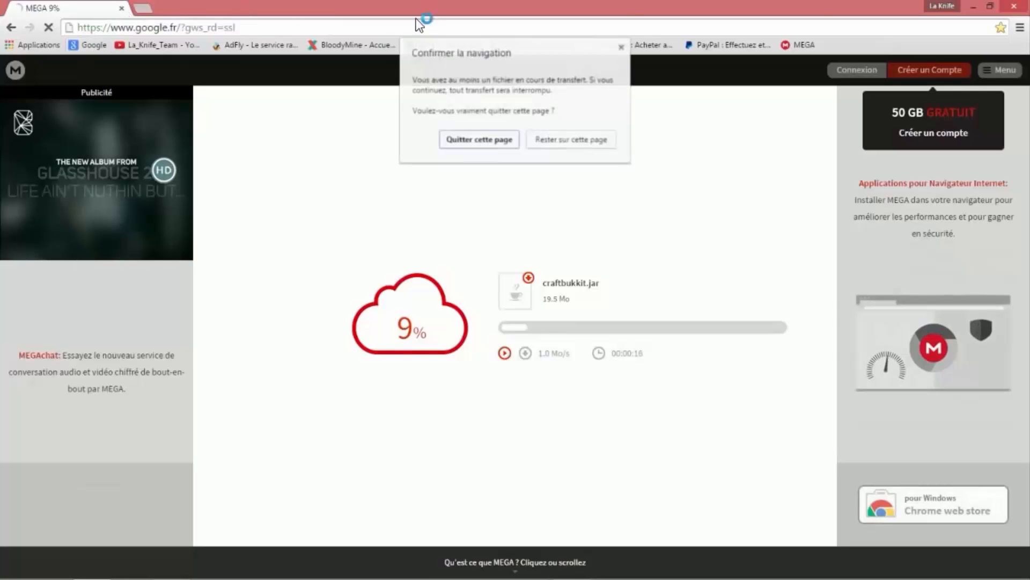
left_click(485, 144)
Return to the vidéo notes, point out the craftbukkit file on the desktop and copy the Hamachi link.
left_click(973, 6)
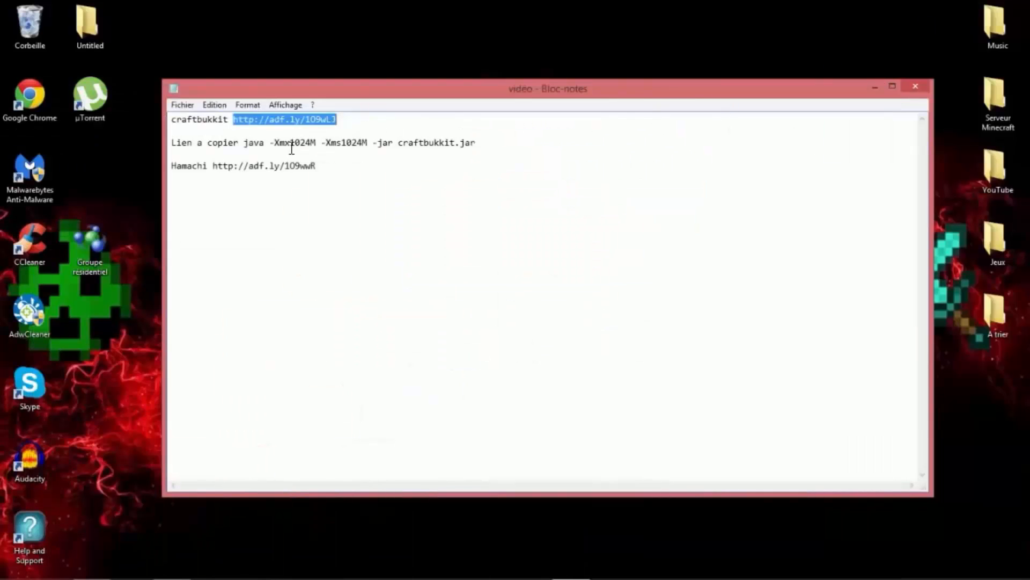
left_click_drag(372, 91, 822, 112)
mouse_move(453, 239)
left_mouse_down()
mouse_move(424, 185)
mouse_move(462, 241)
left_mouse_up()
left_click_drag(797, 115, 402, 82)
left_click_drag(374, 152, 275, 154)
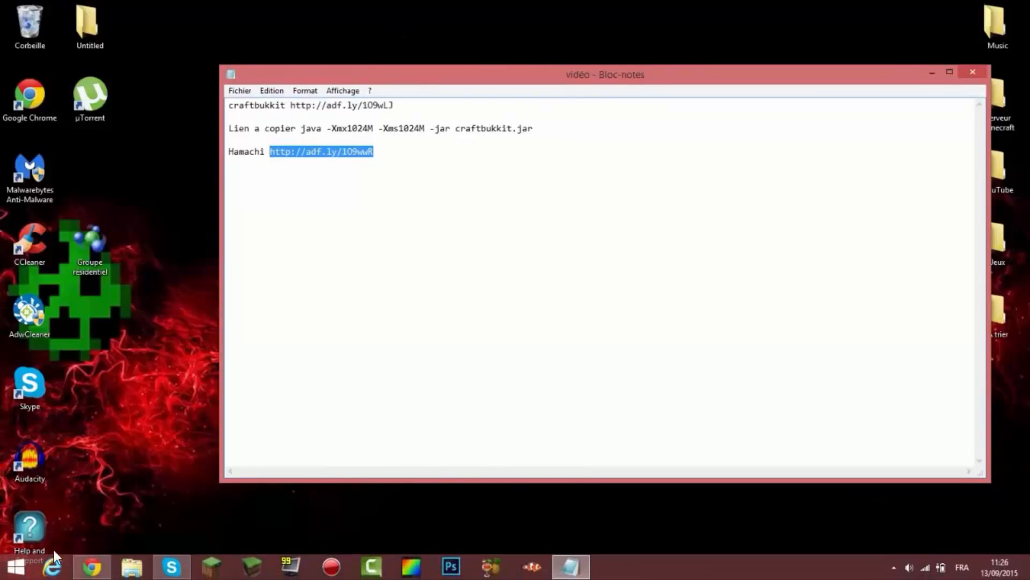
left_click(91, 567)
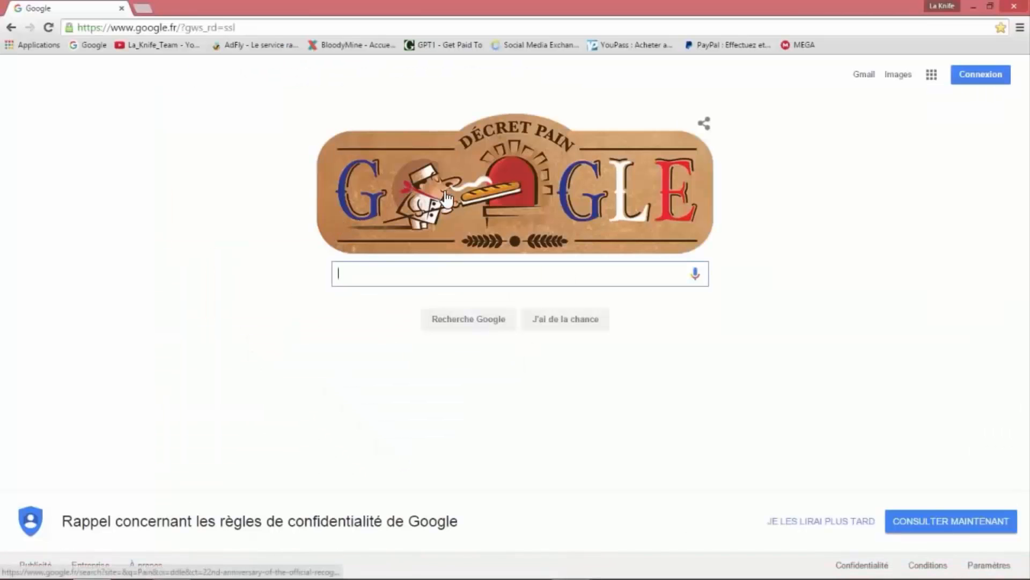
left_click(245, 28)
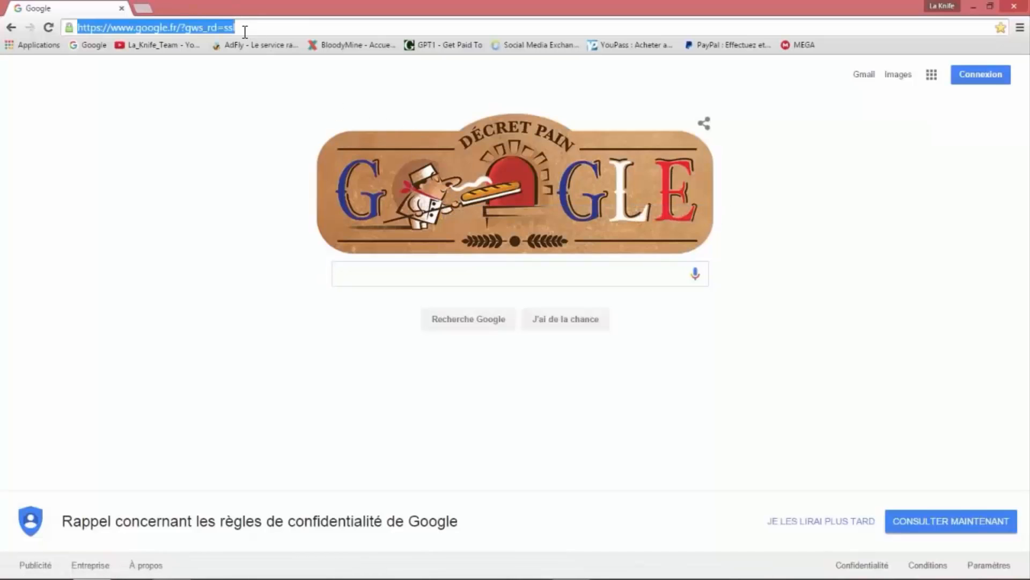
type("http://adf.ly/1O9wwR")
key("Return")
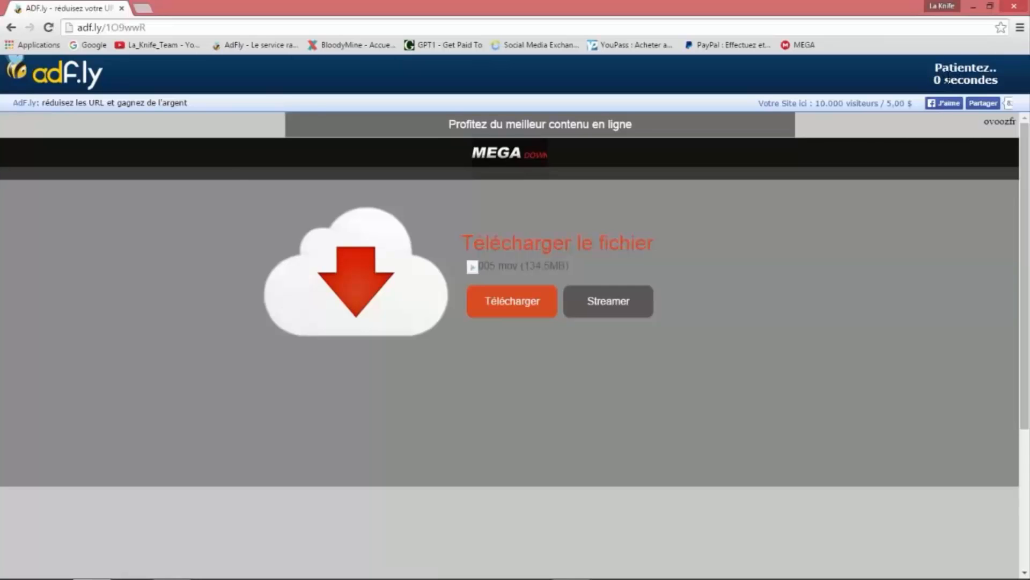
left_click(948, 72)
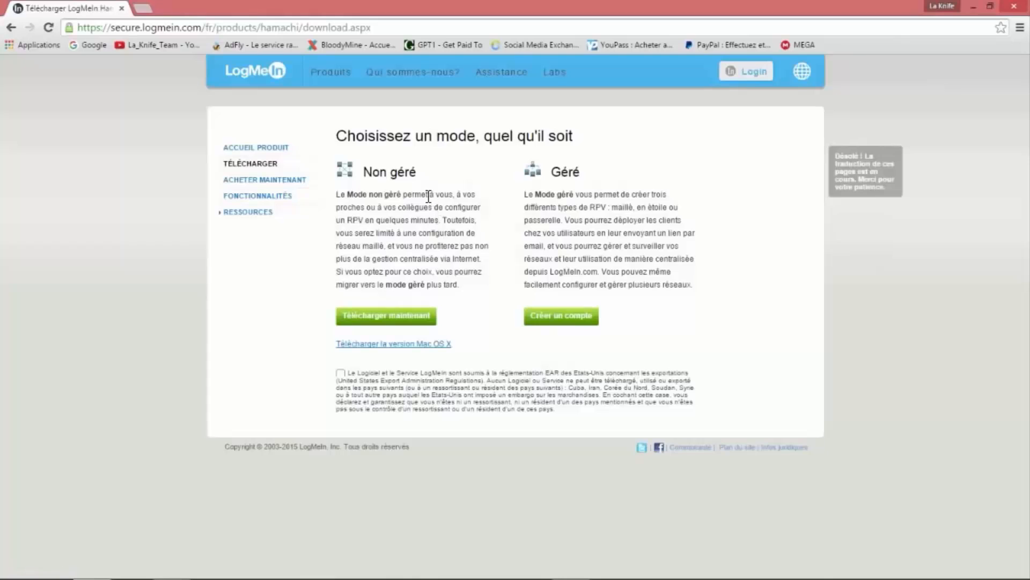
Accept the terms of use, download the Non géré version of Hamachi and place the installer on the desktop.
left_click(389, 314)
left_click(610, 119)
left_click(395, 316)
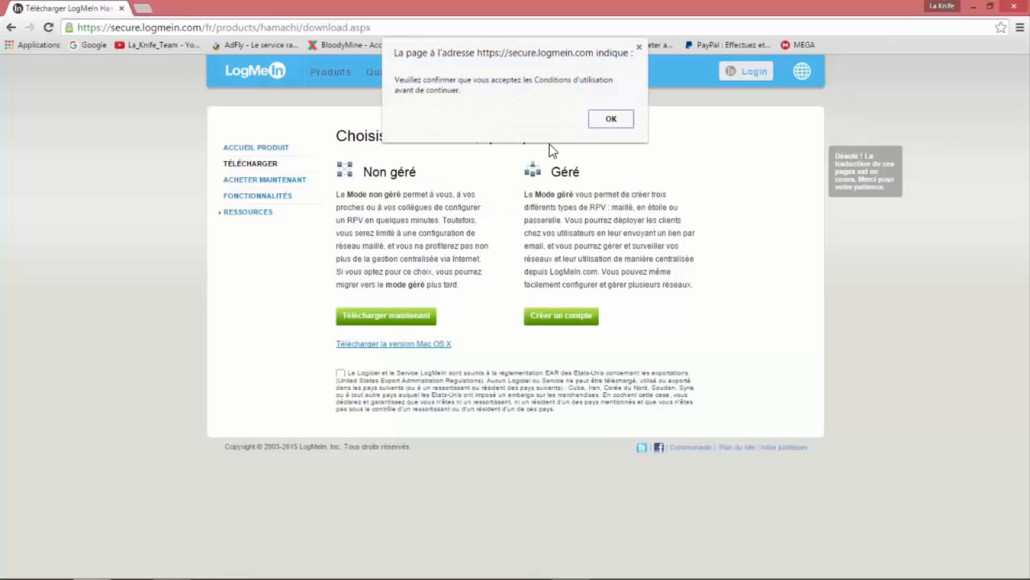
left_click(609, 119)
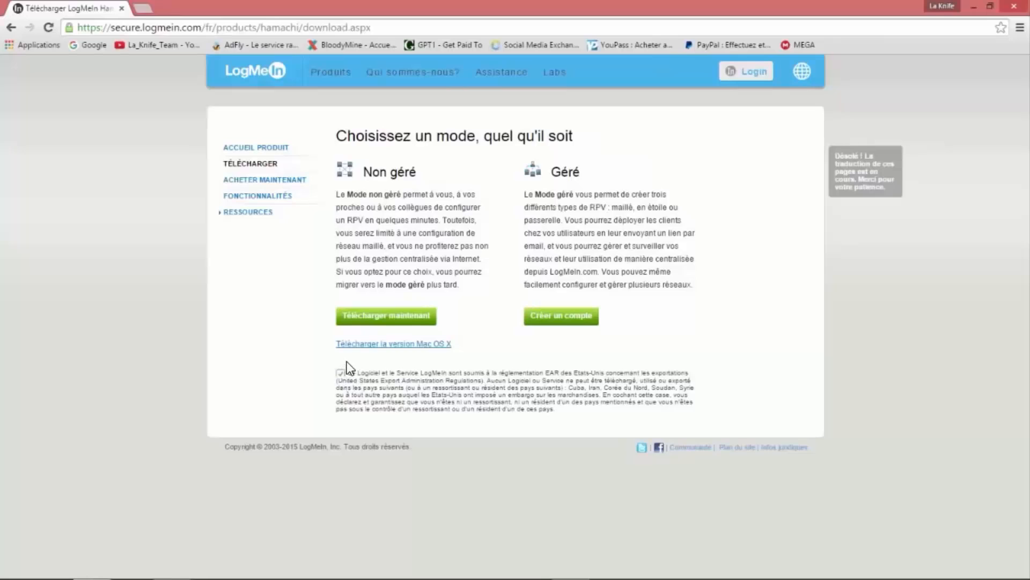
left_click(384, 316)
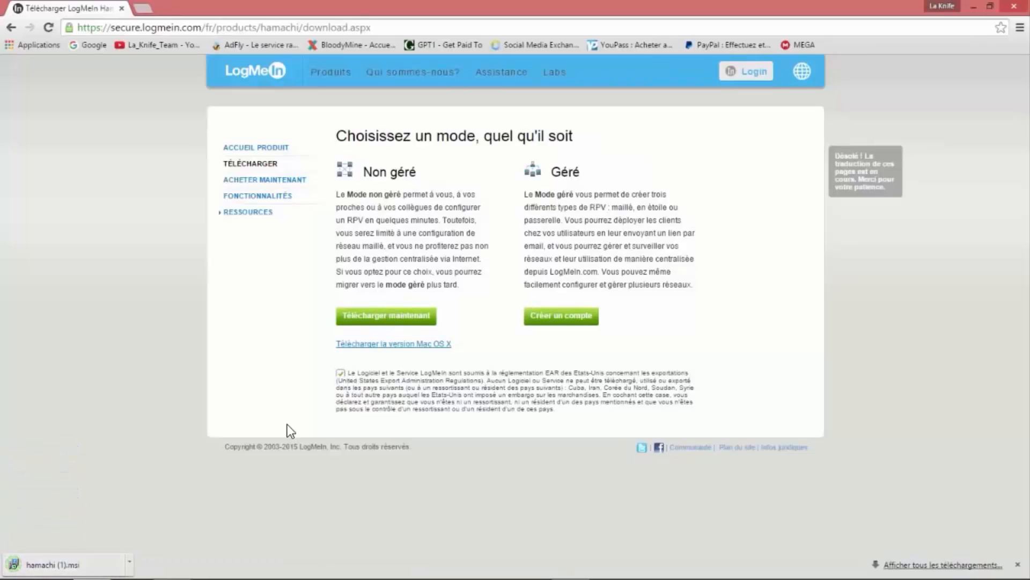
left_click(991, 6)
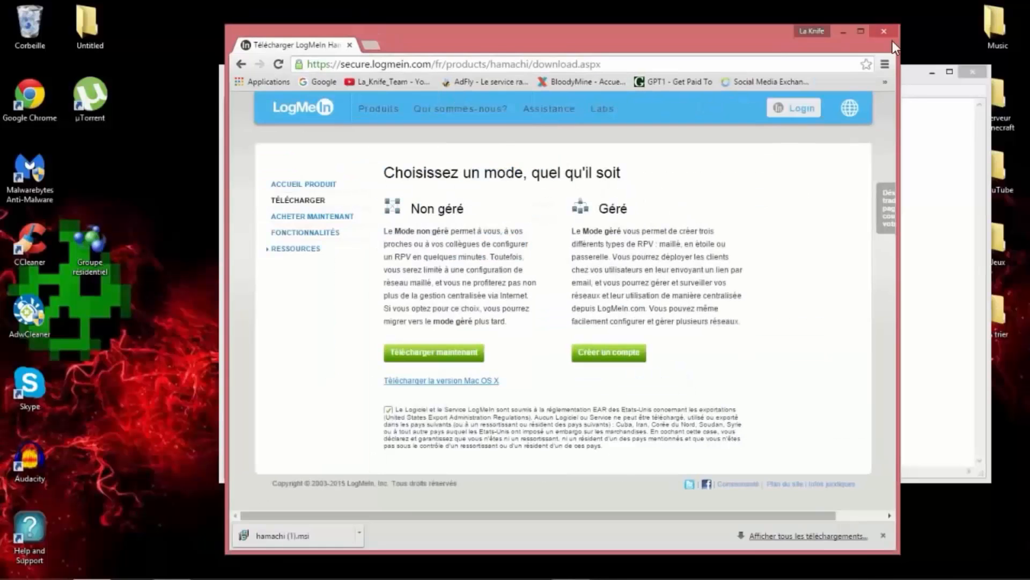
left_click_drag(272, 534, 156, 197)
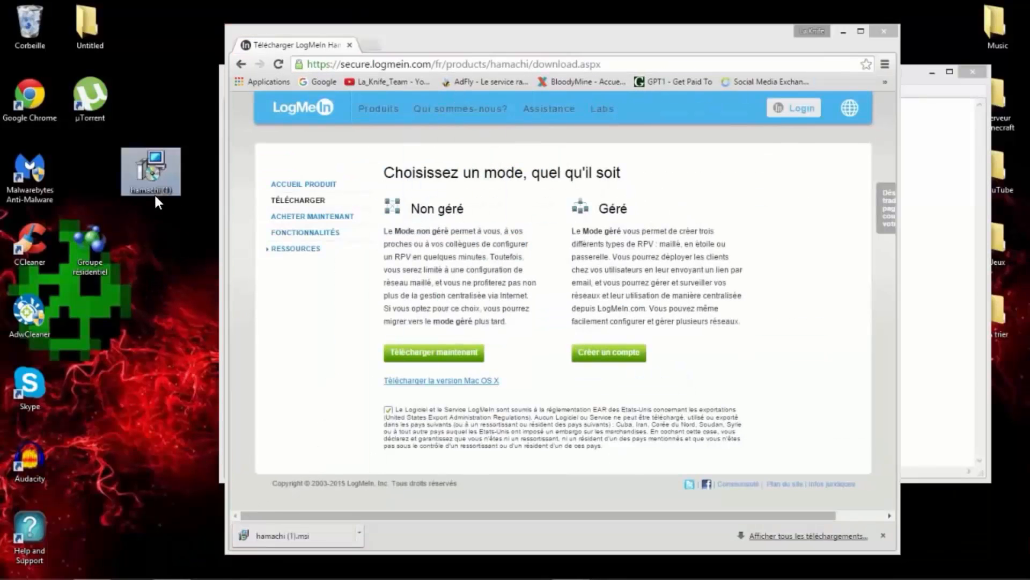
Close the Hamachi download page, minimise the vidéo notes and move the hamachi installer closer to craftbukkit on the desktop.
left_click(350, 45)
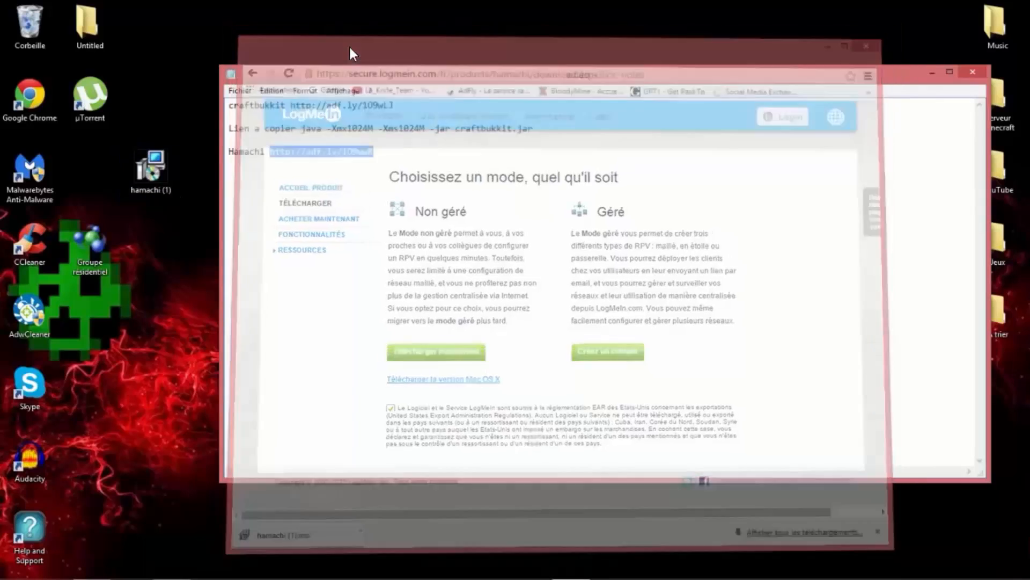
left_click(930, 77)
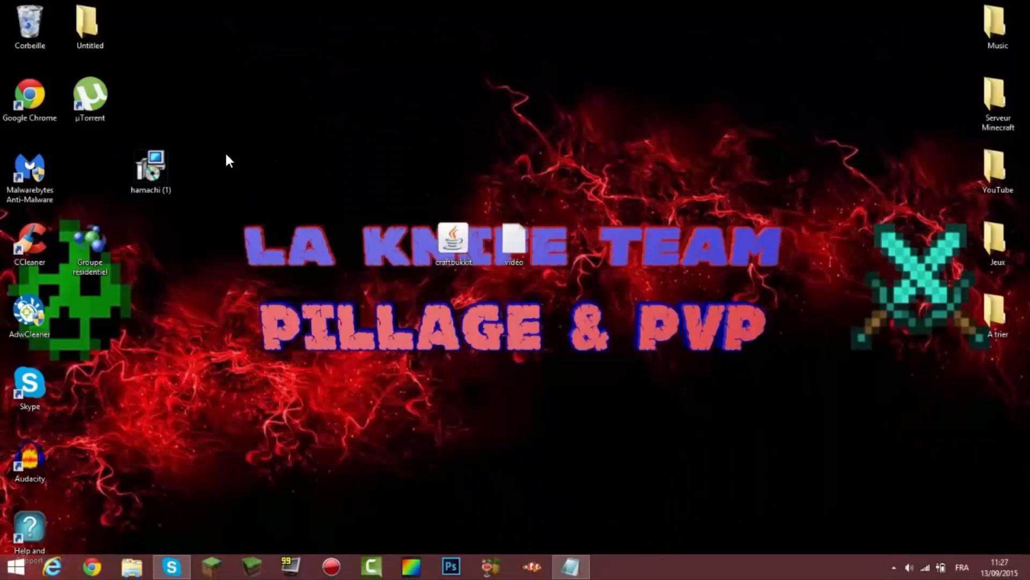
left_click_drag(118, 170, 270, 141)
left_click_drag(170, 163, 379, 120)
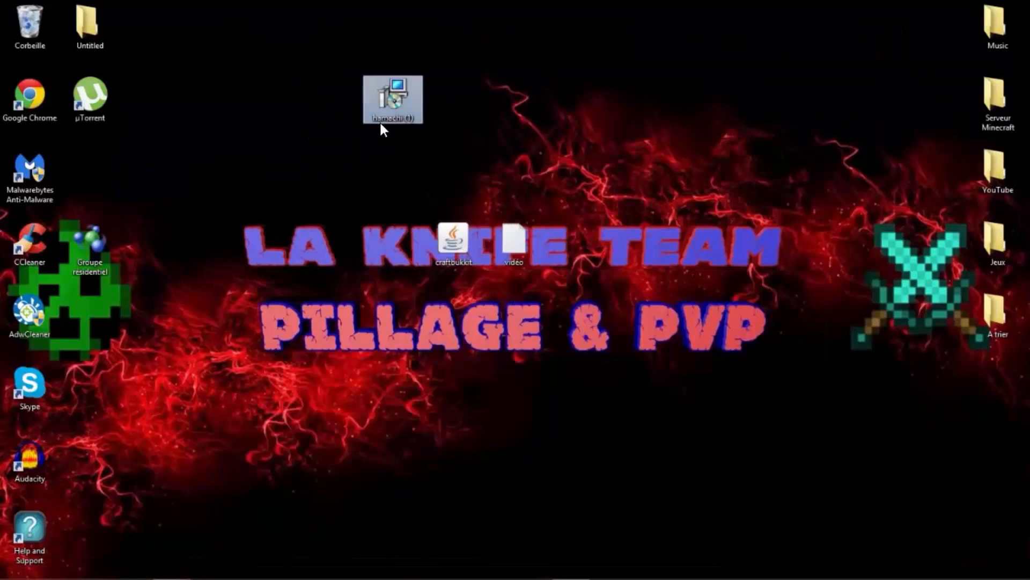
Launch the Hamachi installer, keep French as the setup language and accept the conditions of use.
left_click(556, 353)
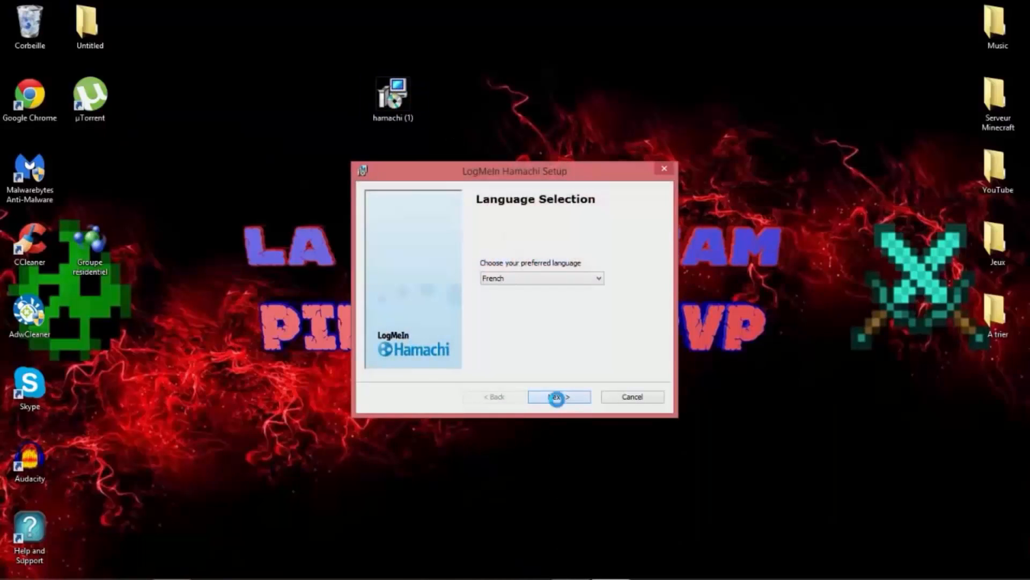
left_click(557, 398)
left_click(549, 396)
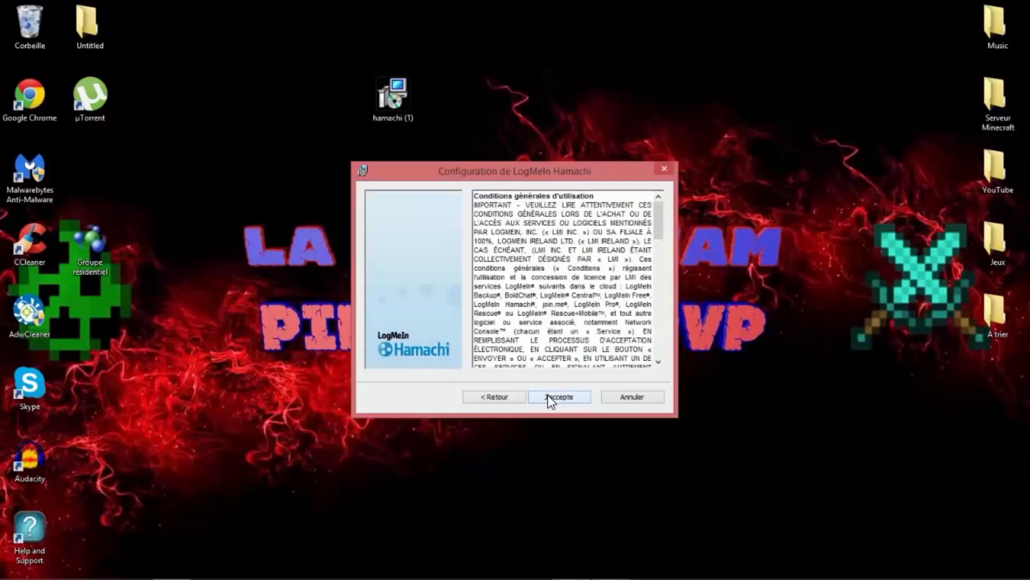
left_click(558, 400)
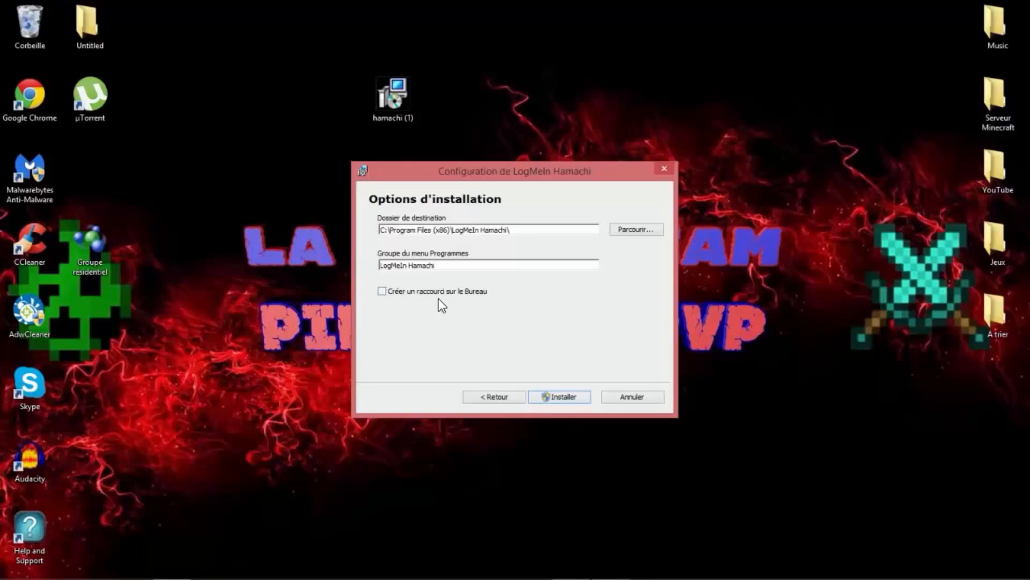
Enable the desktop shortcut option, install Hamachi in the default folder and finish the setup wizard.
left_click(425, 291)
left_click_drag(437, 266, 434, 275)
left_click(468, 264)
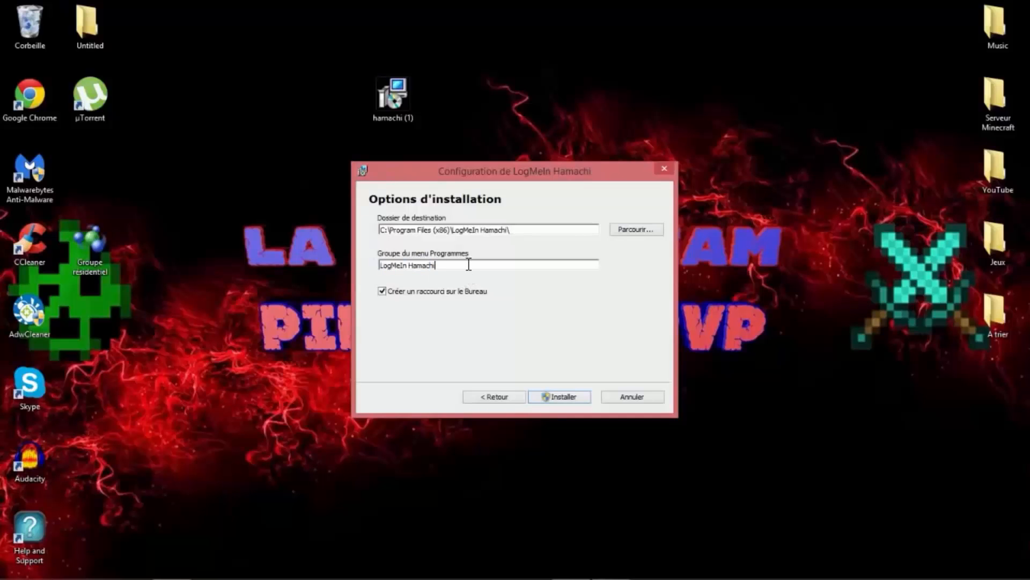
left_click(552, 398)
left_click(572, 309)
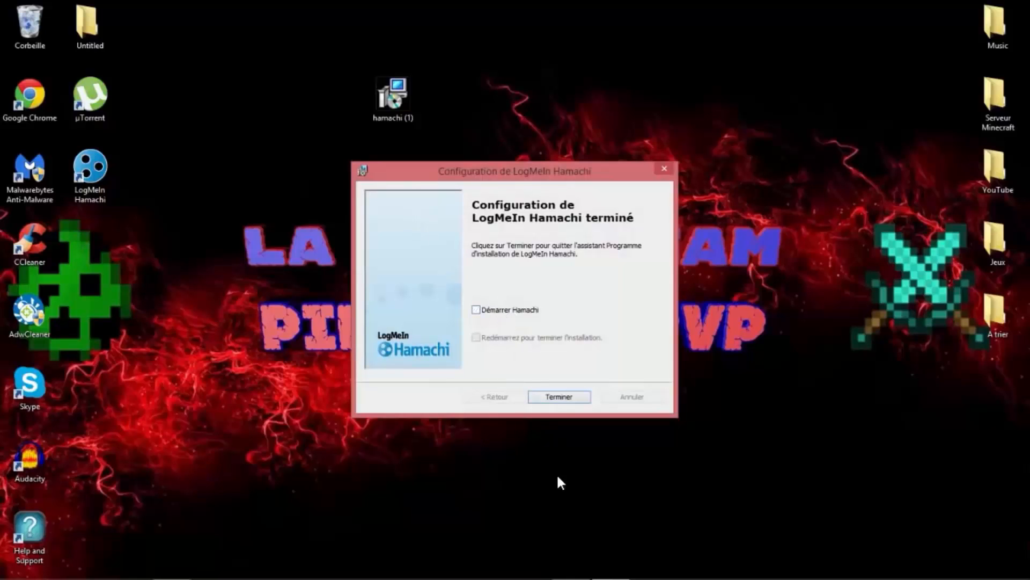
left_click(556, 398)
Place the LogMeIn Hamachi shortcut beside craftbukkit on the desktop and delete the hamachi installer.
left_click_drag(92, 166, 388, 234)
left_click(390, 103)
key("Delete")
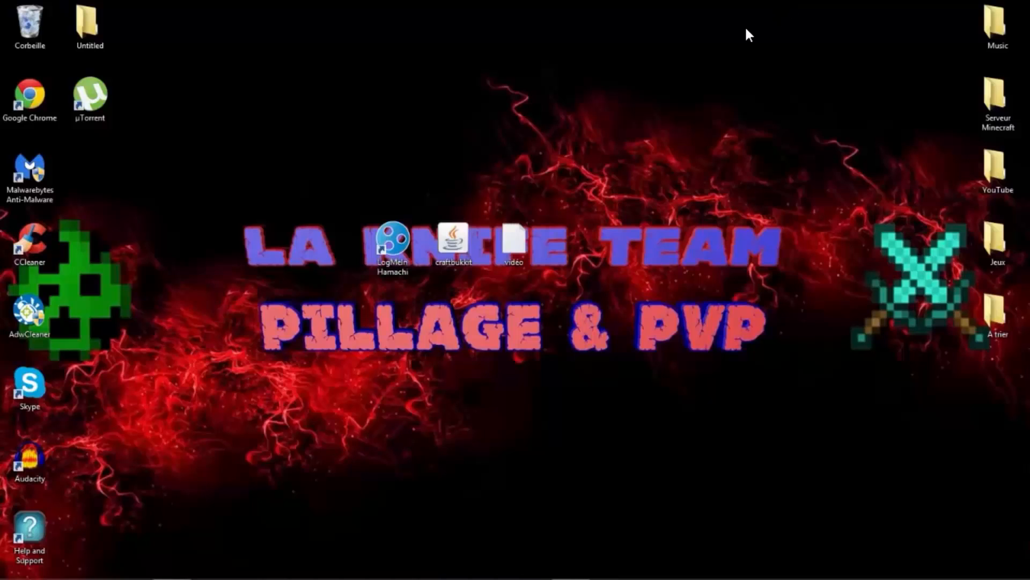
Open the Windows Firewall activation settings through Système et sécurité in the Control Panel.
mouse_move(1, 578)
mouse_move(13, 577)
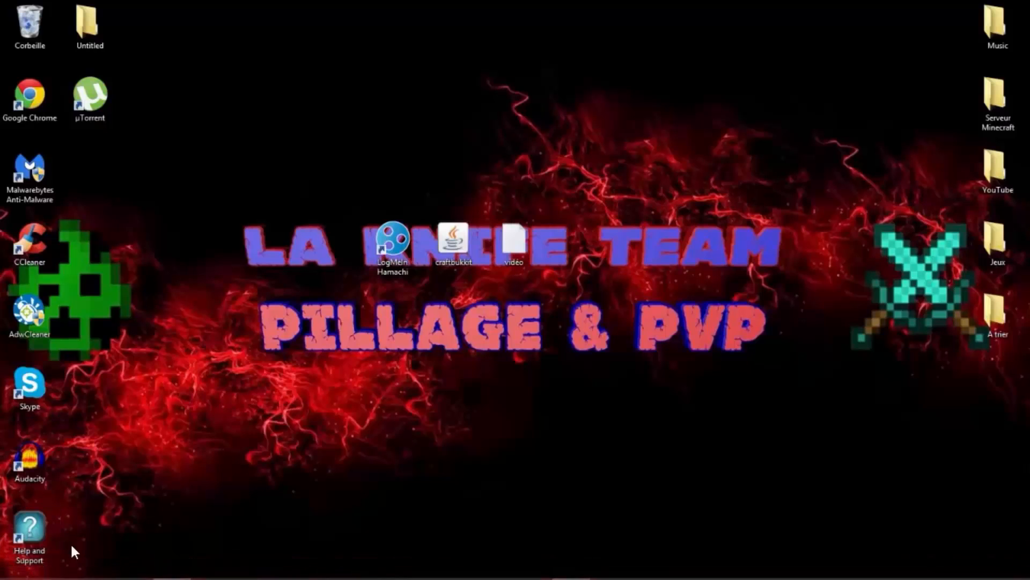
mouse_move(75, 576)
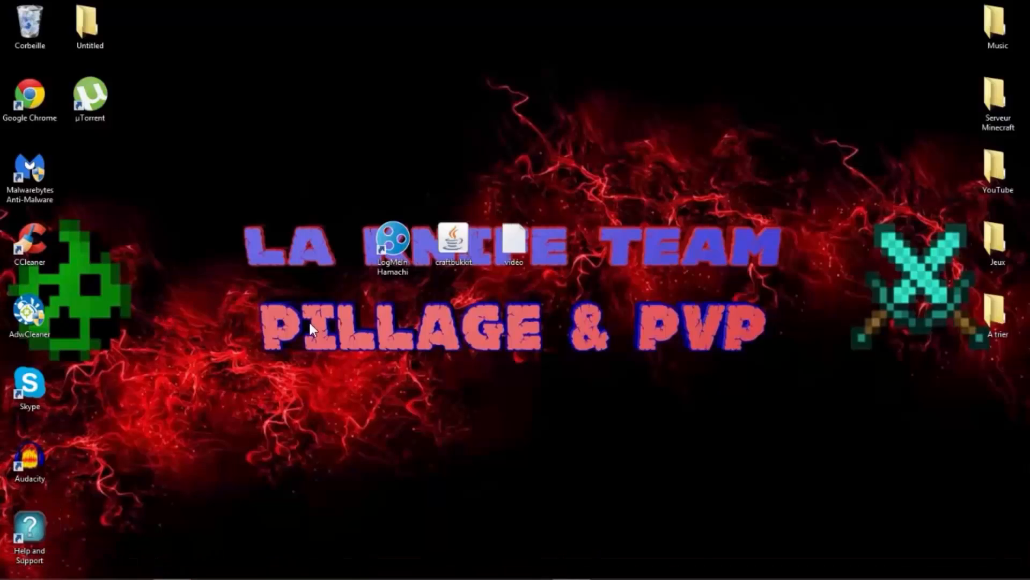
mouse_move(1011, 77)
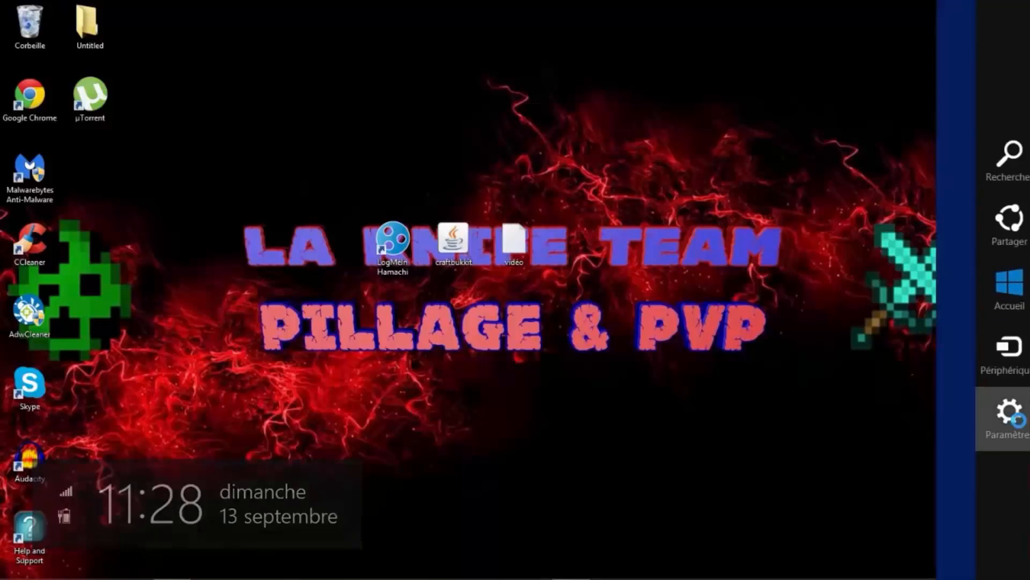
left_click(1005, 410)
left_click(894, 92)
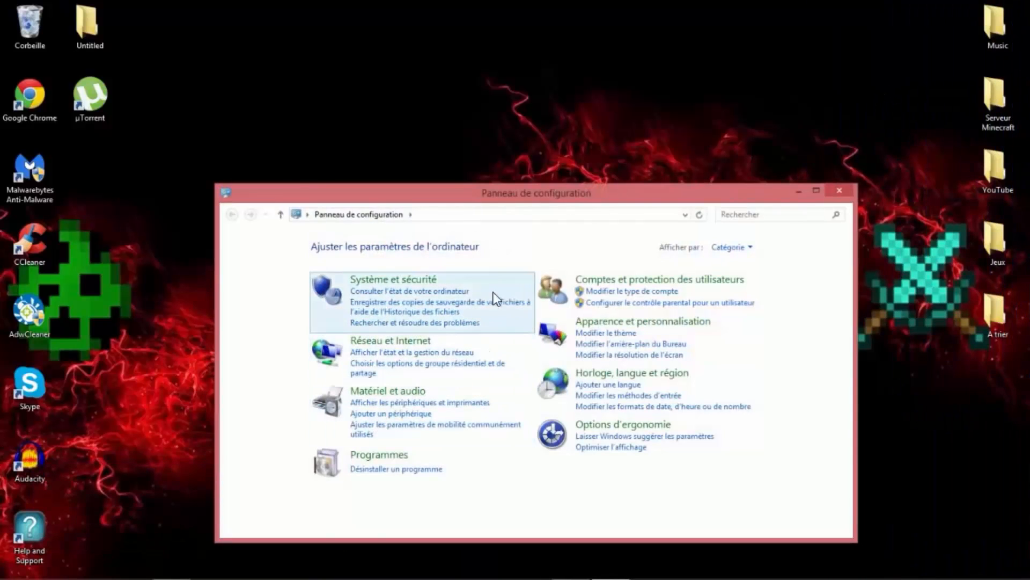
left_click(394, 280)
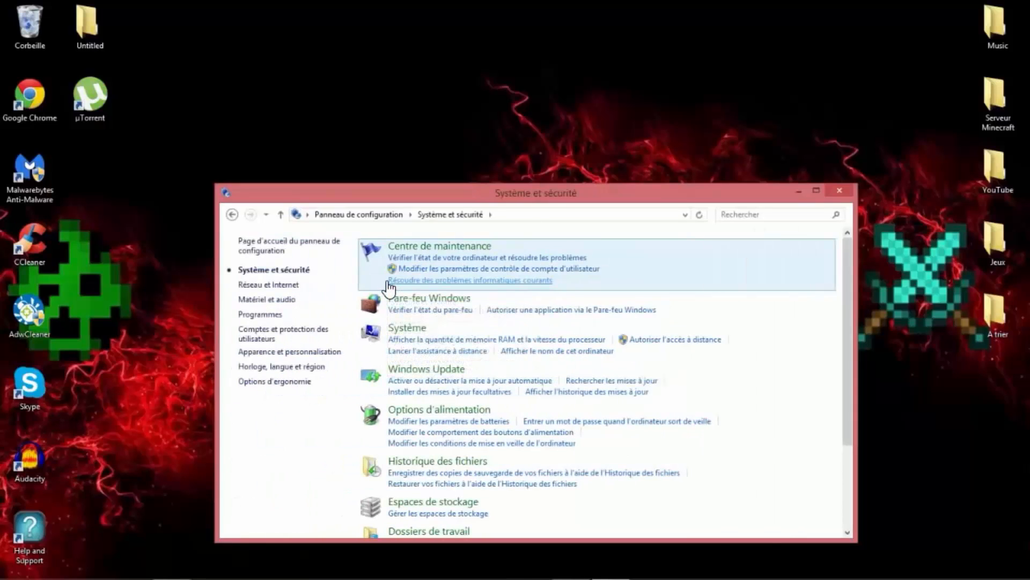
left_click(403, 301)
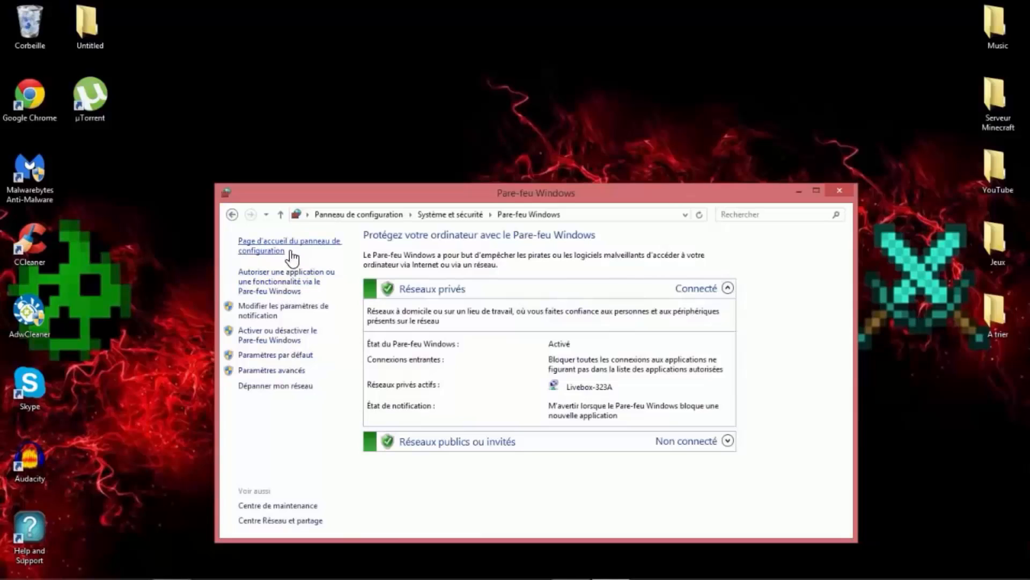
left_click(278, 340)
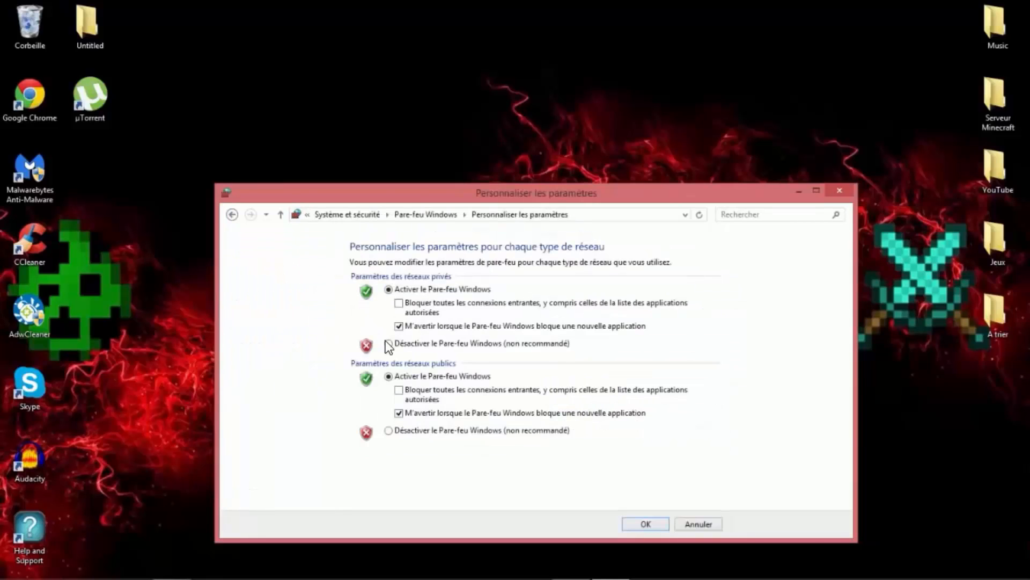
Turn off Windows Firewall for both private and public networks, then close the window and dismiss the firewall notification.
left_click(389, 345)
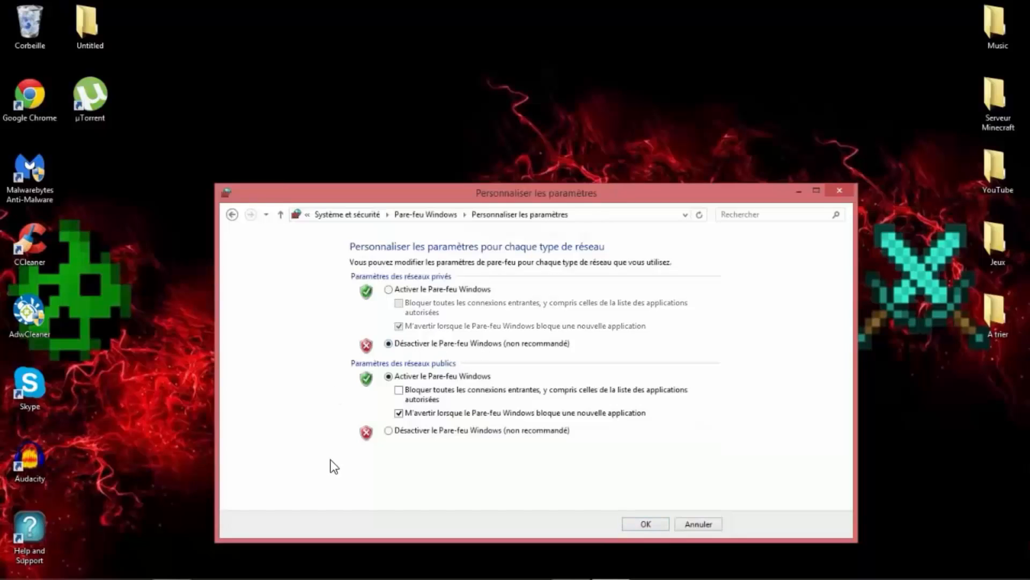
left_click(389, 431)
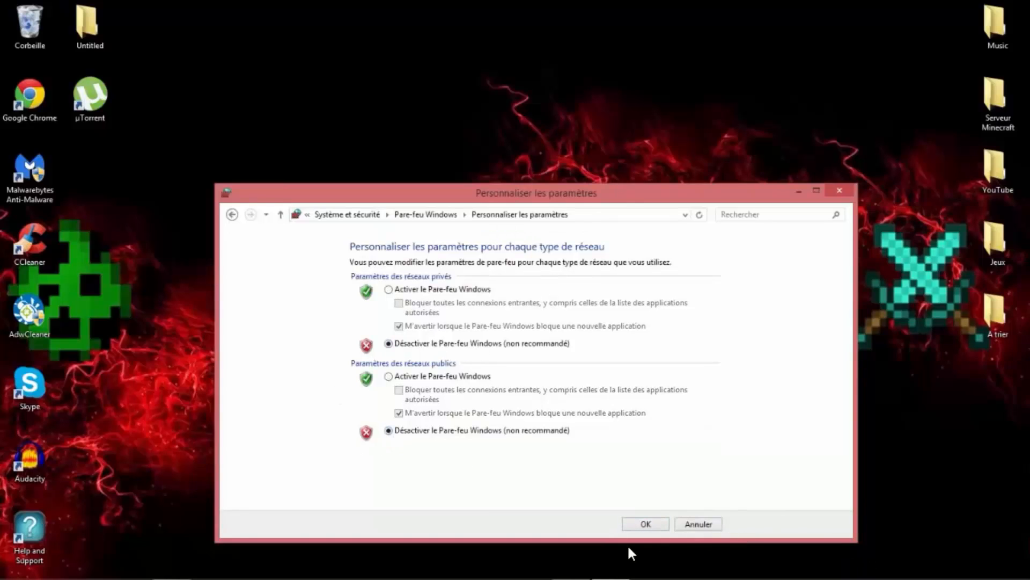
left_click(644, 524)
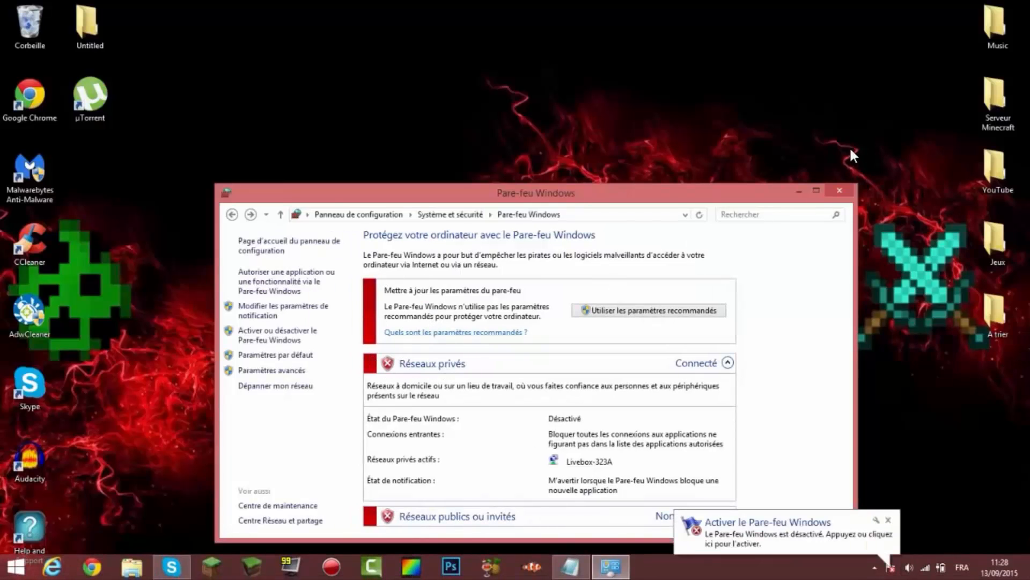
left_click(839, 190)
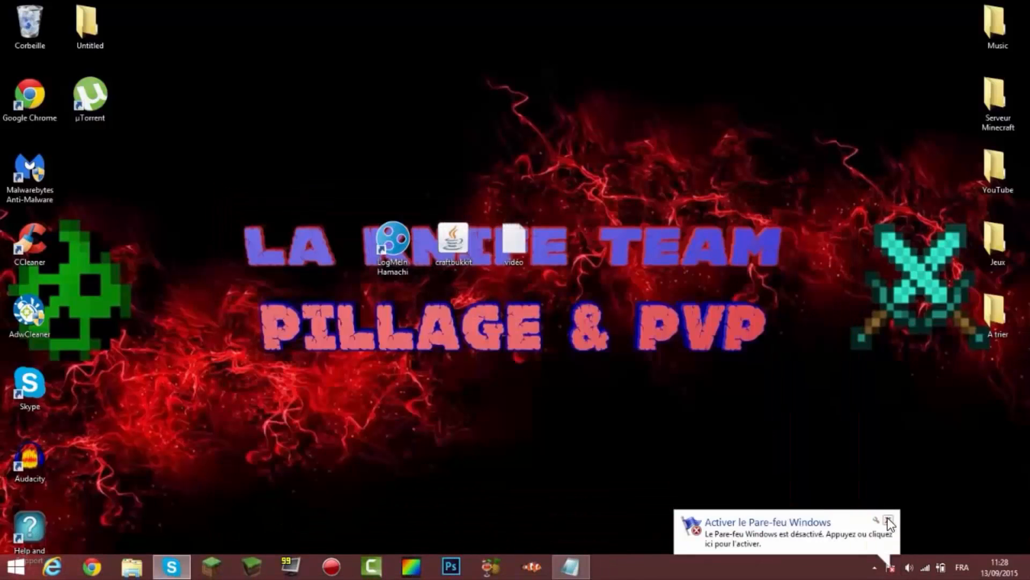
left_click(888, 519)
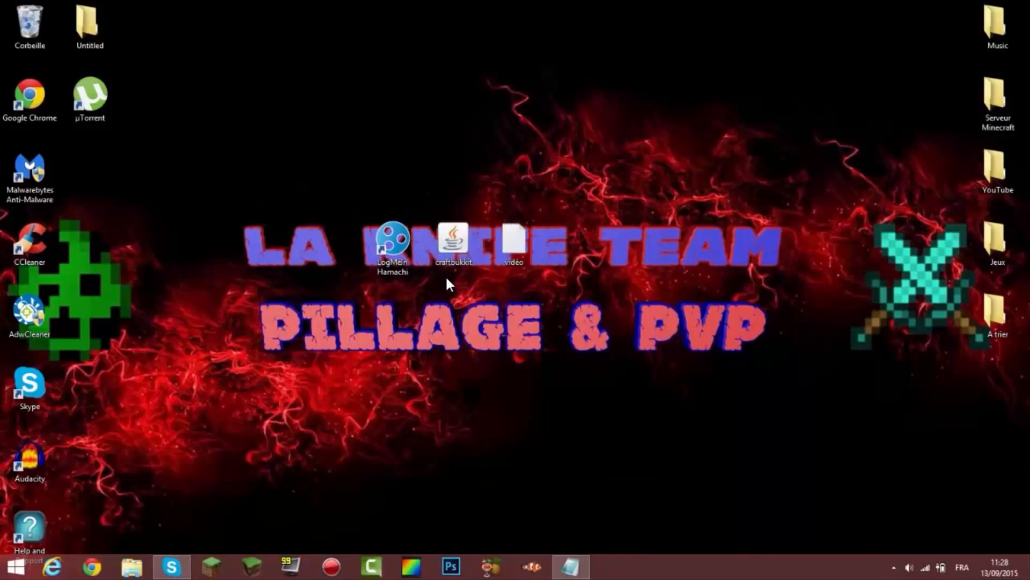
Create a new folder on the desktop beside the vidéo file and name it "Serveur viéo".
right_click(575, 213)
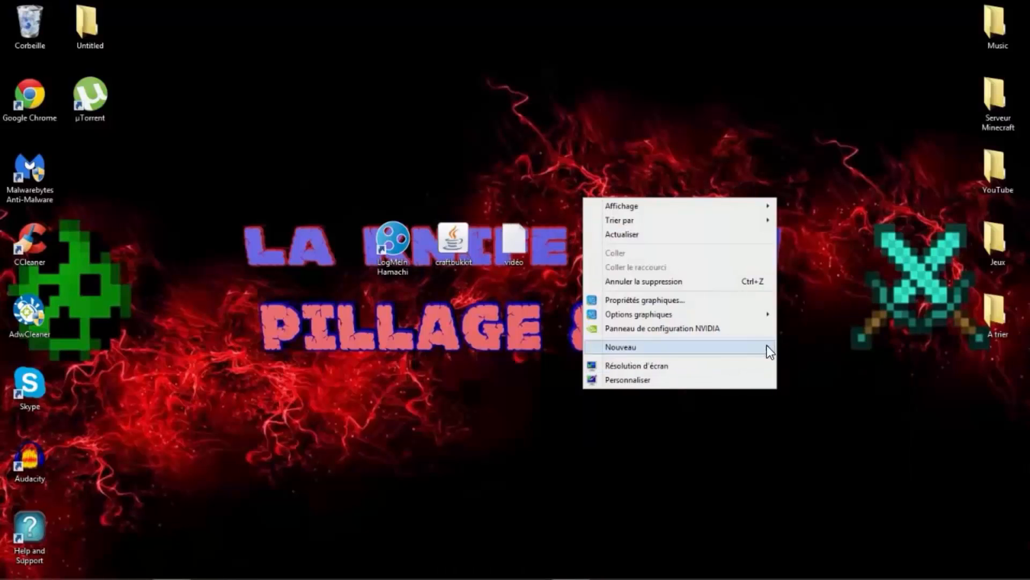
left_click(796, 349)
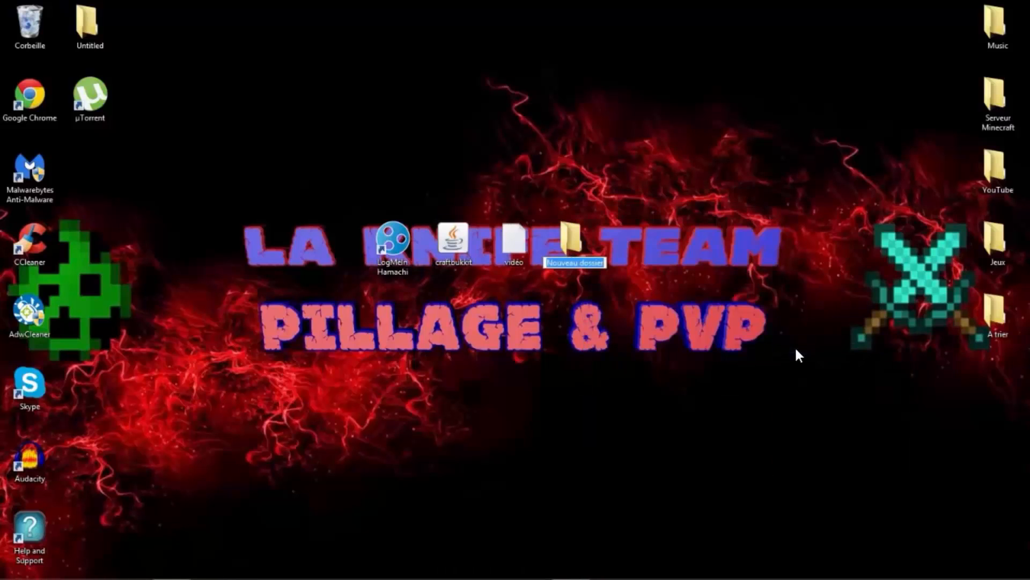
type("Serveur")
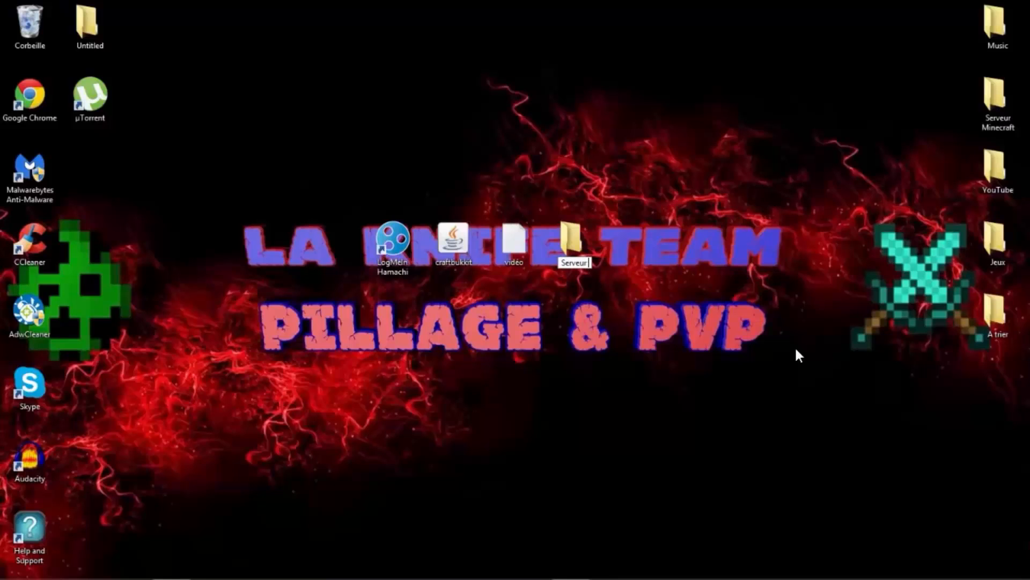
type(" vi")
type("déo")
key("Return")
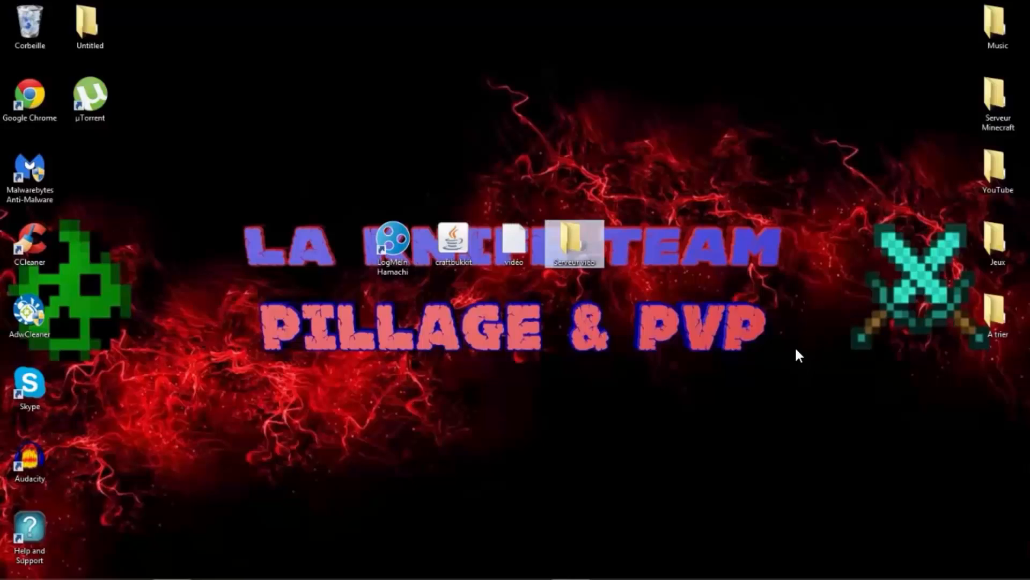
Correct the new desktop folder's name to "Serveur vidéo".
right_click(585, 237)
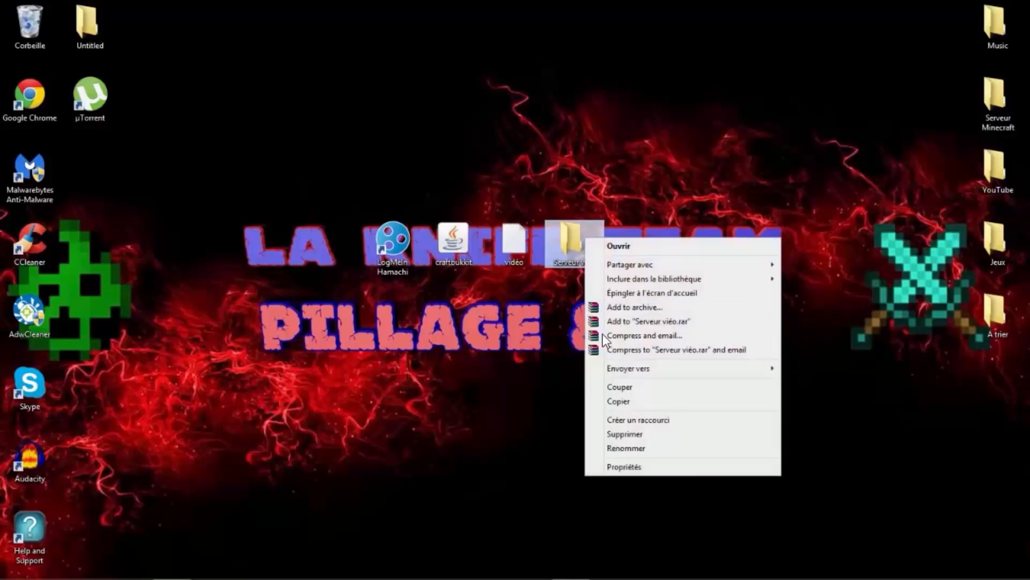
left_click(635, 451)
left_click(594, 266)
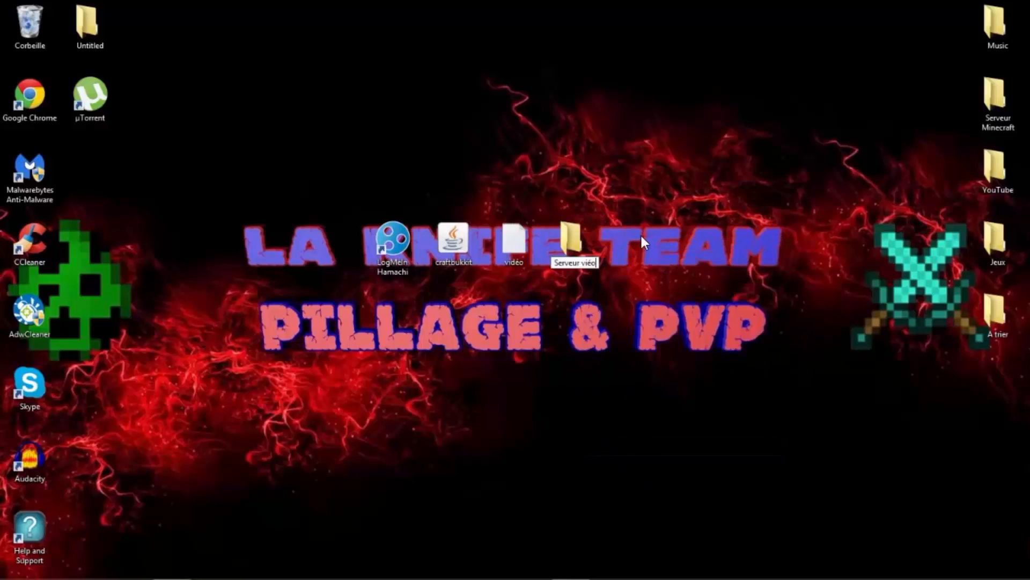
key("BackSpace")
key("BackSpace")
type("déo")
key("Return")
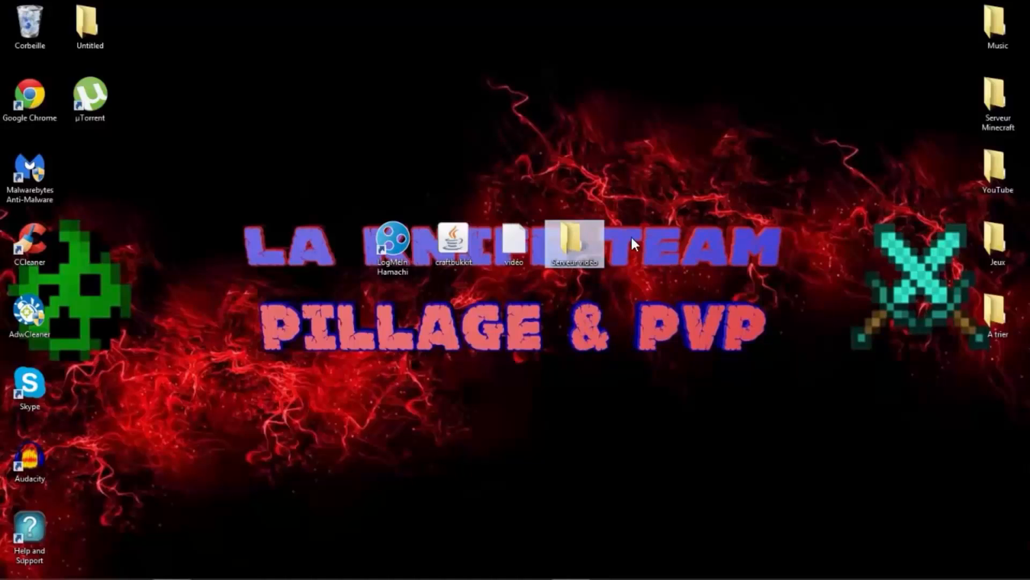
Open the Serveur vidéo folder and move the craftbukkit file from the desktop into it.
double_click(570, 253)
left_click_drag(553, 134, 797, 135)
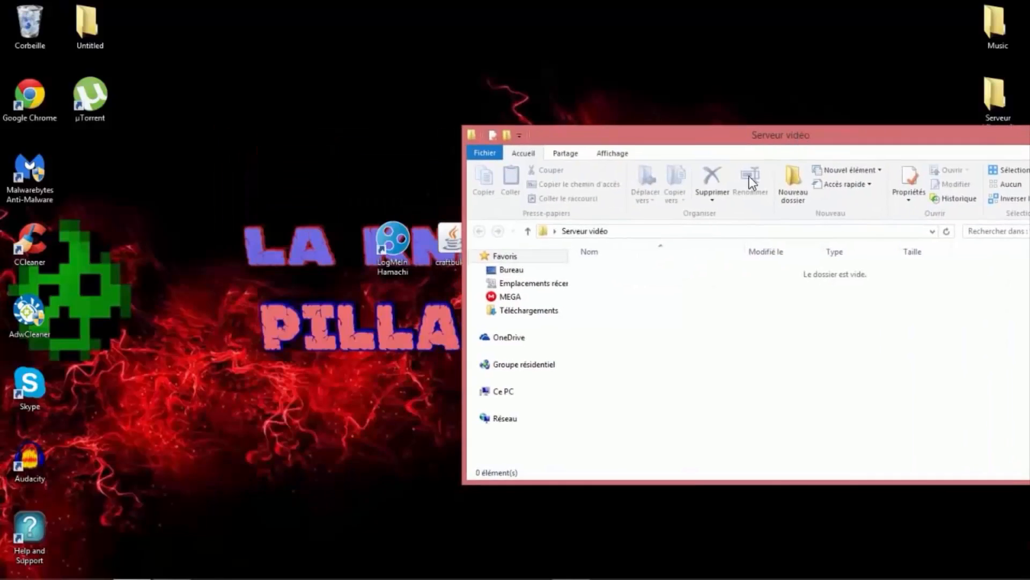
left_click_drag(458, 240, 714, 327)
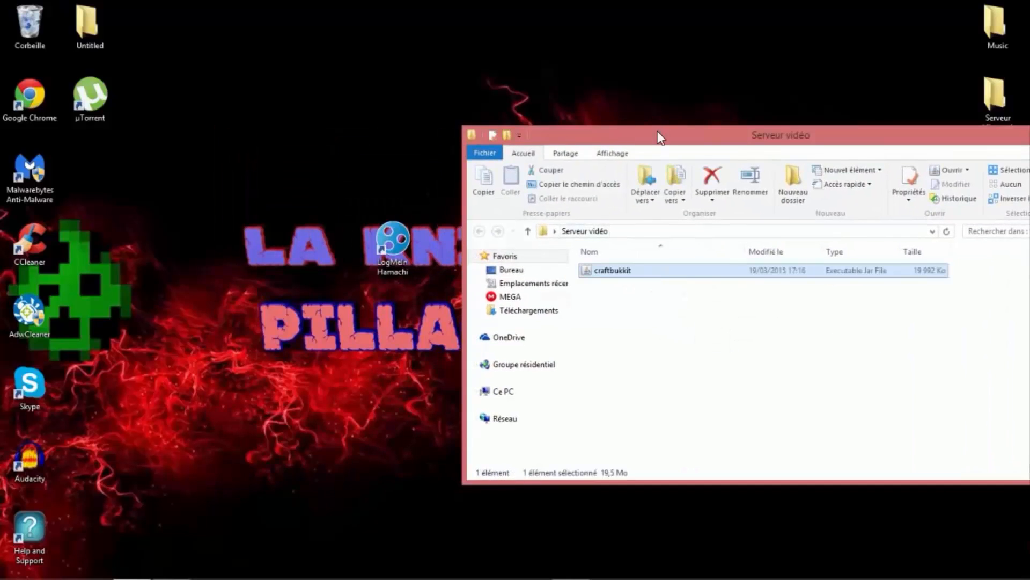
left_click_drag(658, 136, 416, 95)
Create a text document with the default name in the Serveur vidéo folder and open it in Bloc-notes.
right_click(367, 302)
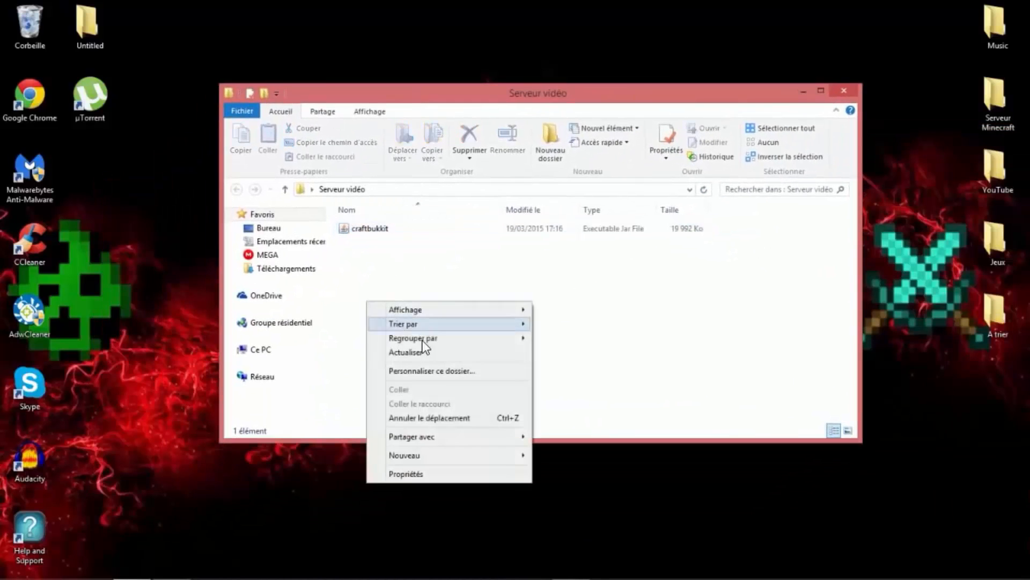
mouse_move(507, 455)
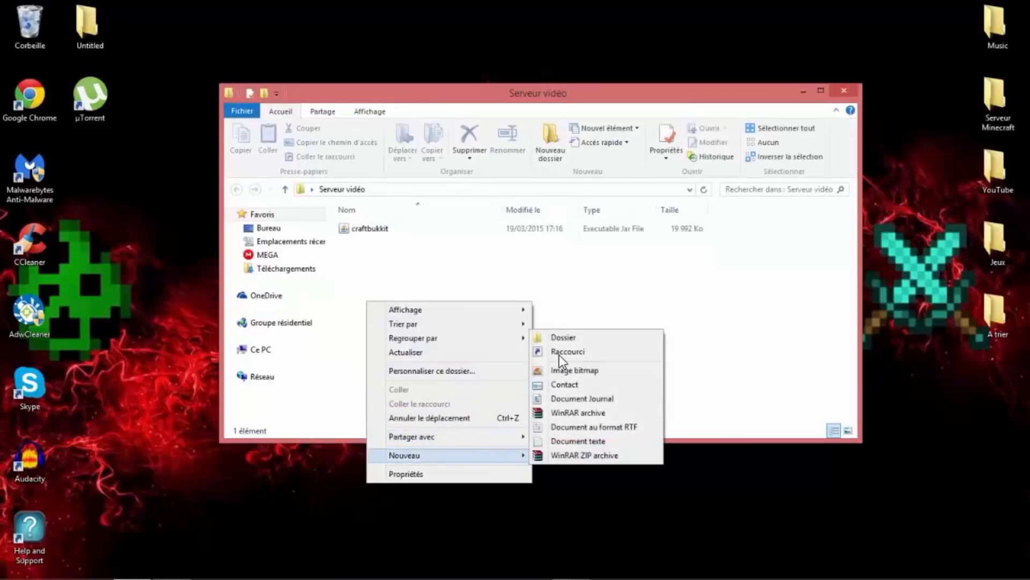
left_click(574, 439)
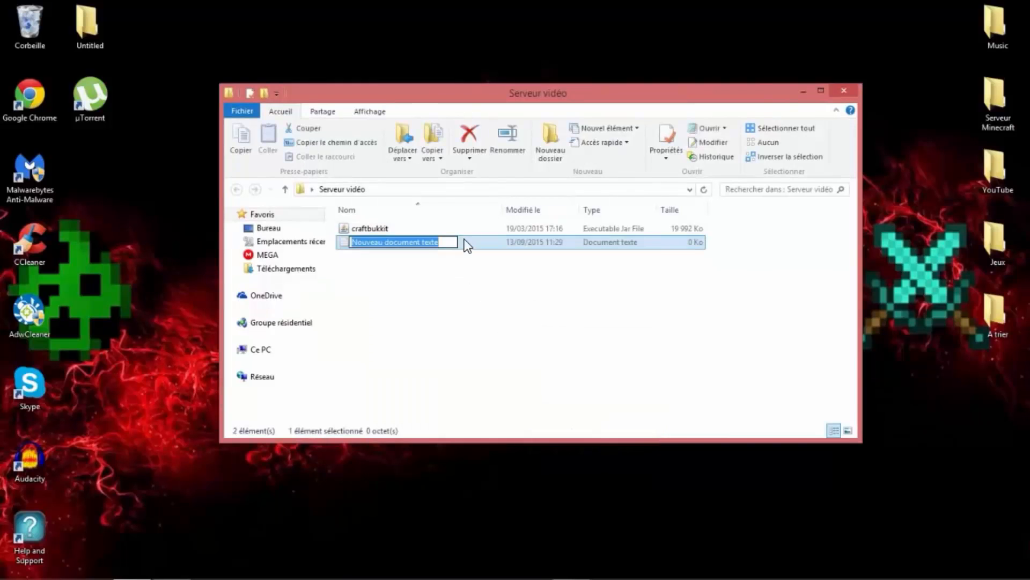
key("Return")
double_click(464, 239)
left_click_drag(529, 85, 483, 124)
Copy "java -Xmx1024M -Xms1024M -jar craftbukkit.jar" from the vidéo note into the empty Nouveau document texte and dismiss the note.
mouse_move(567, 566)
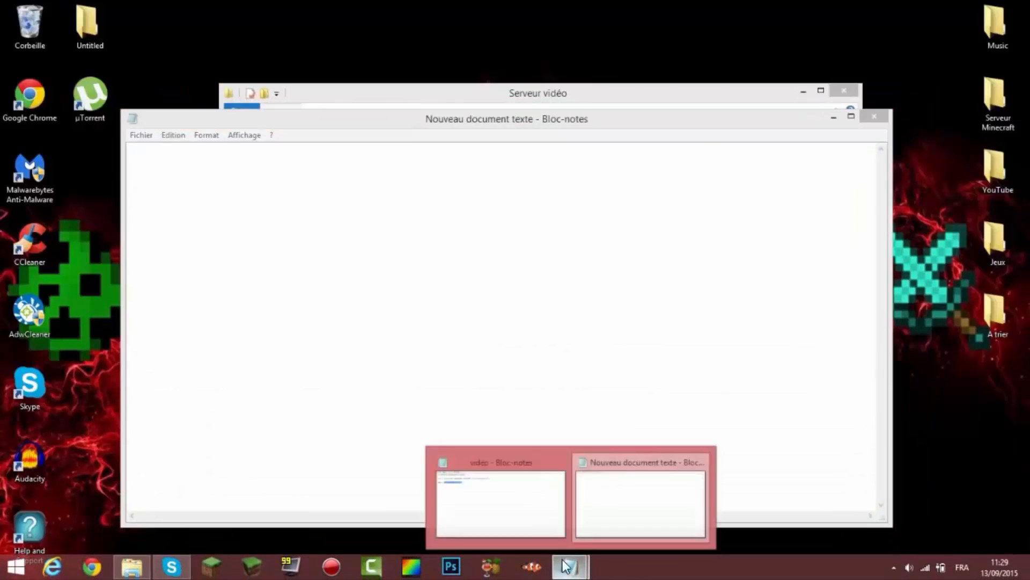
left_click(536, 509)
left_click_drag(578, 86, 705, 90)
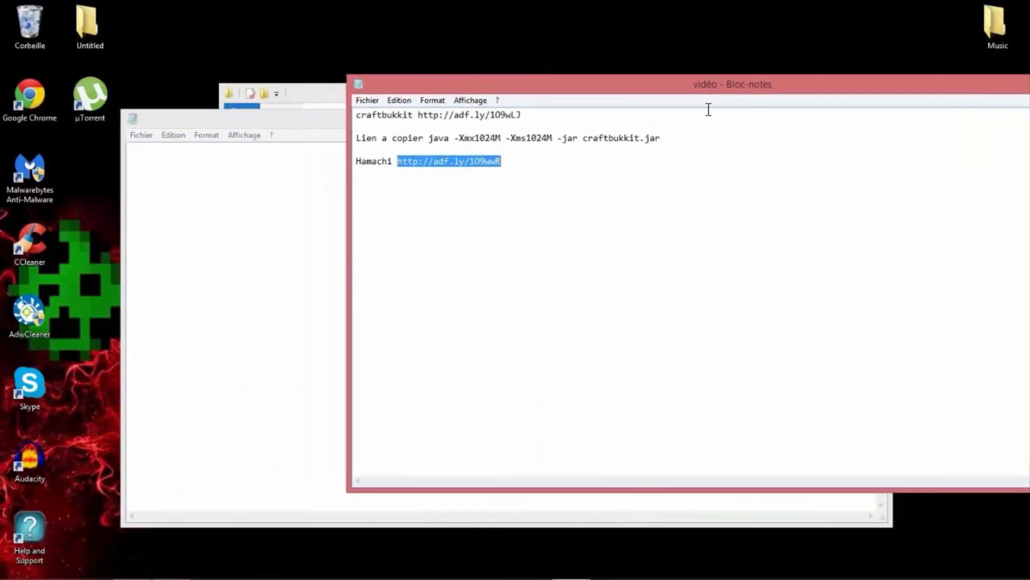
left_click_drag(663, 139, 428, 141)
key("ctrl+c")
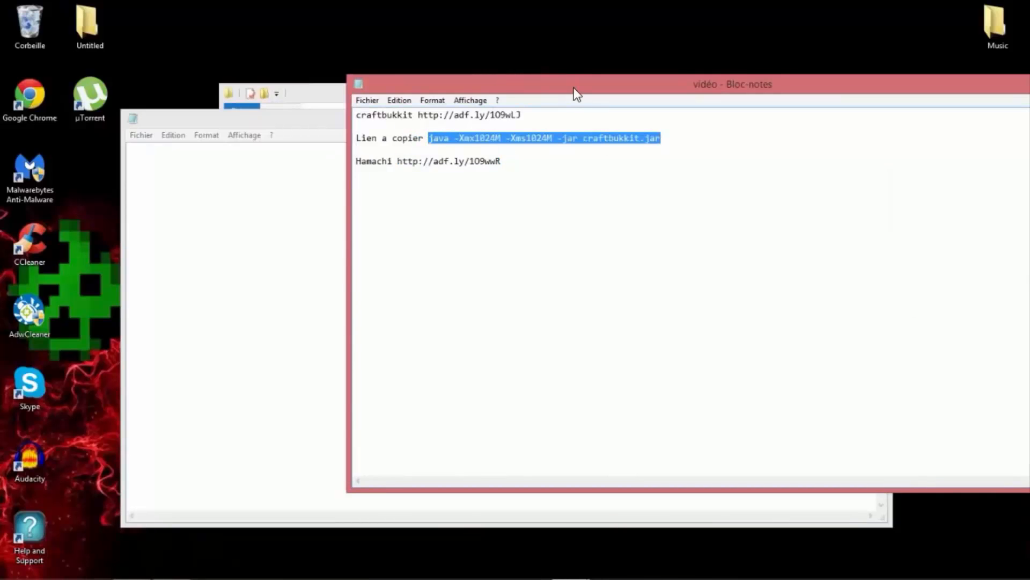
left_click(276, 120)
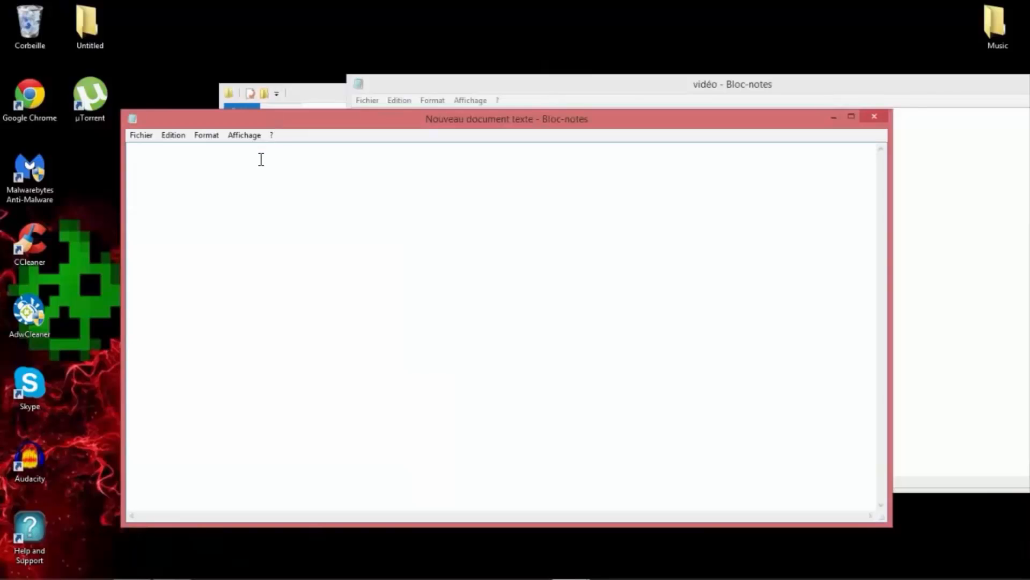
key("ctrl+v")
left_click_drag(993, 84, 758, 106)
left_click(824, 106)
Save the document to the Bureau as "run.bat" with the file type Tous les fichiers, and close it.
left_click(140, 135)
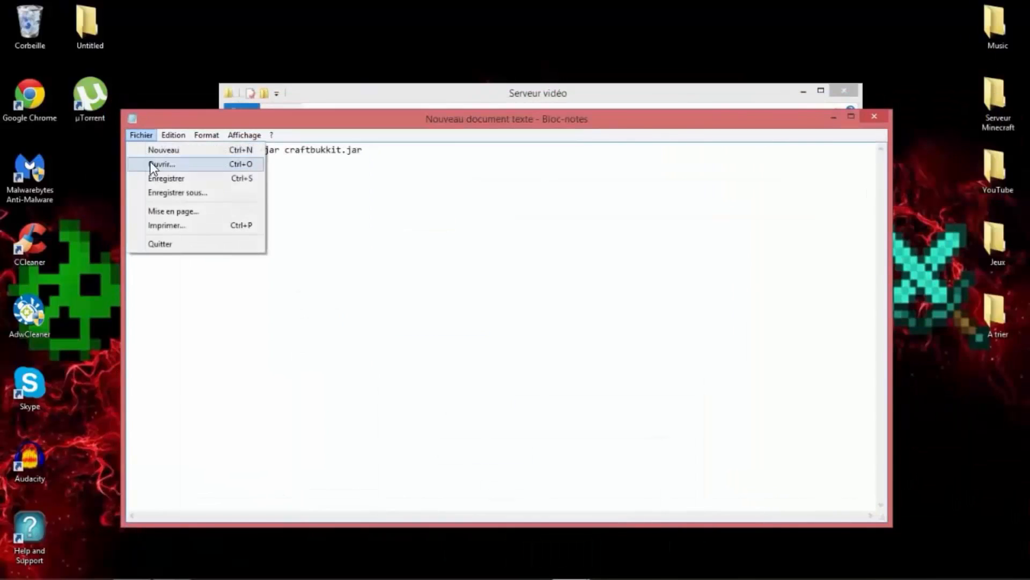
left_click(157, 191)
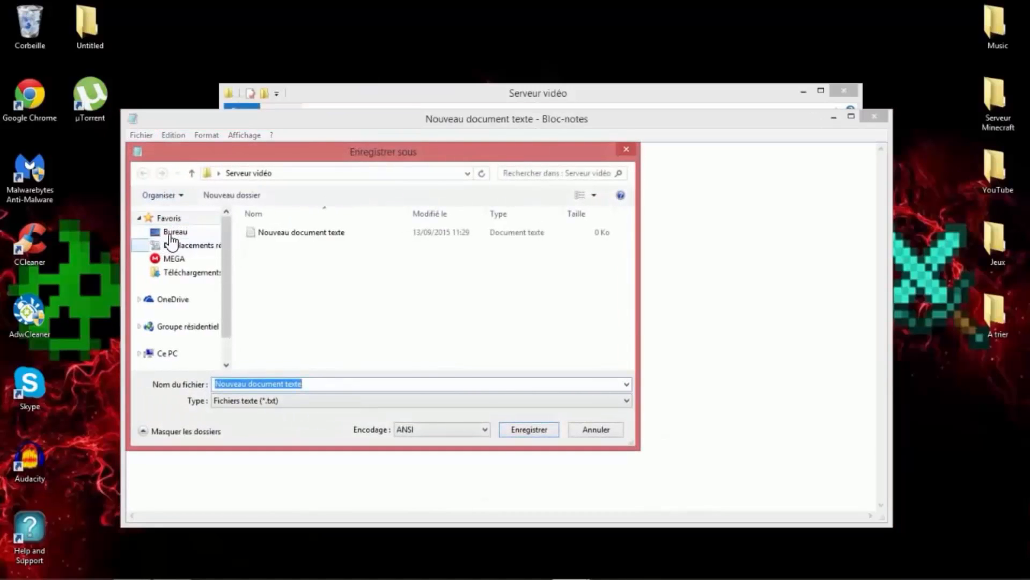
left_click(171, 232)
left_click_drag(630, 257, 633, 321)
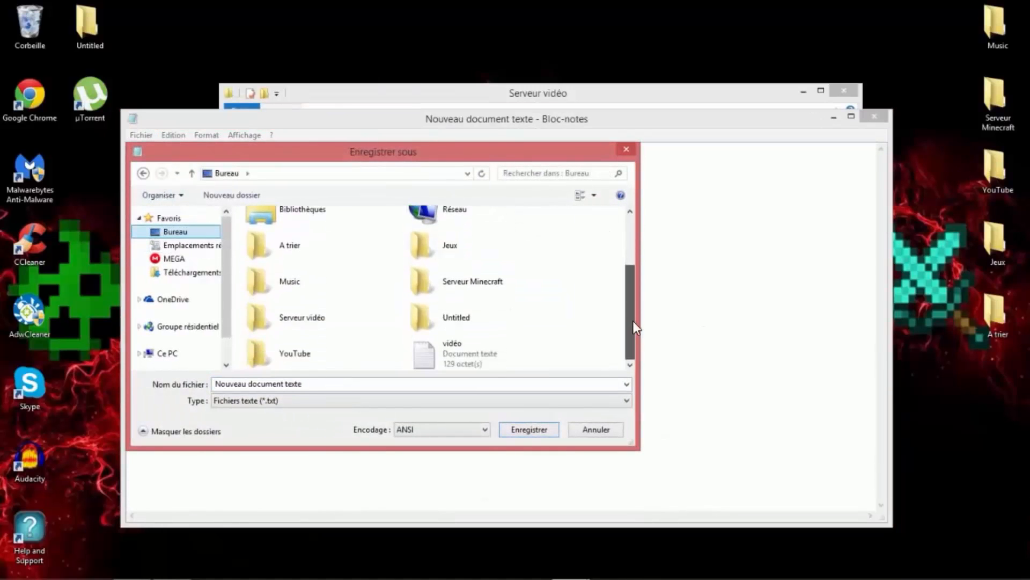
left_click(340, 328)
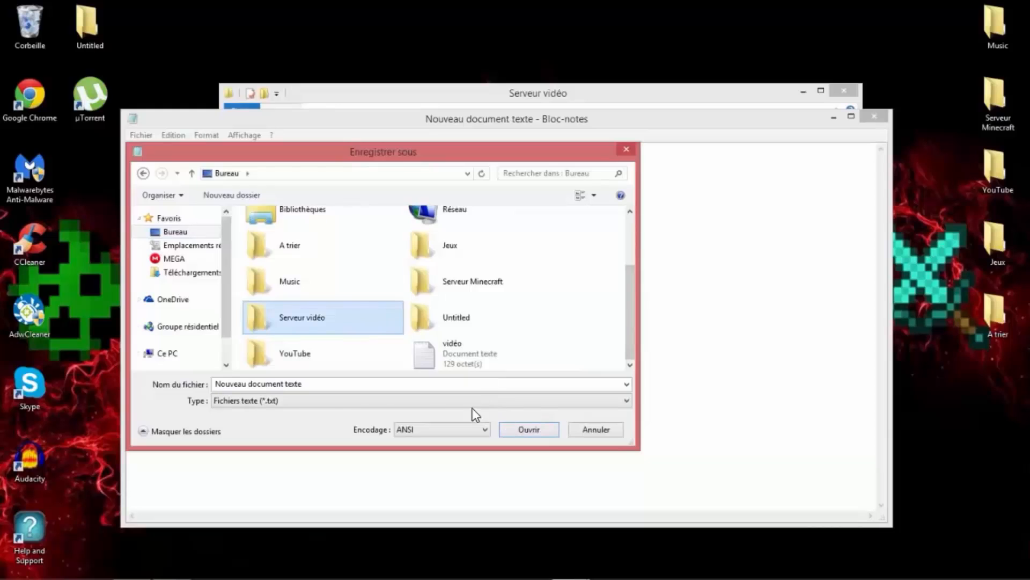
left_click(327, 402)
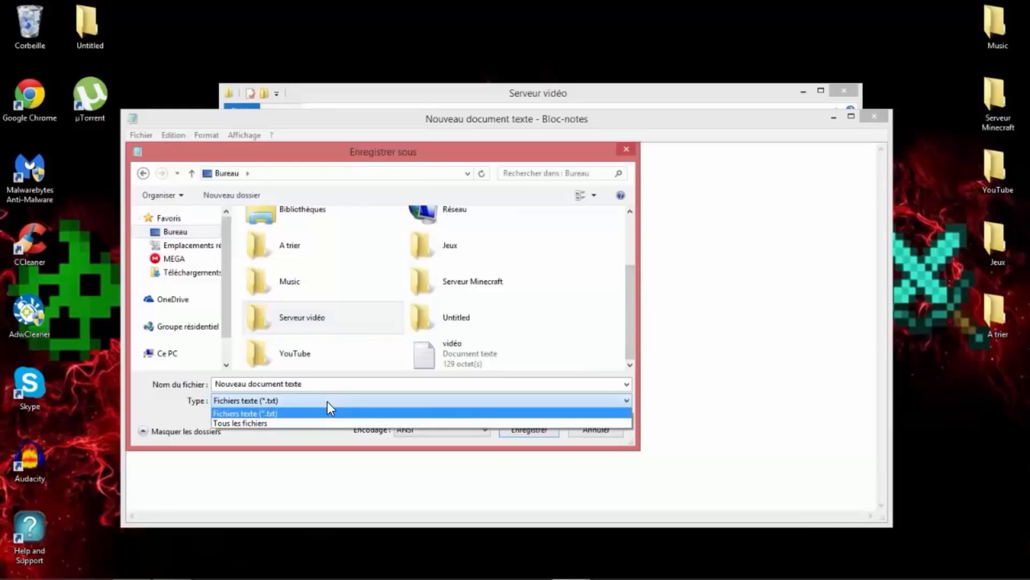
left_click(263, 421)
left_click_drag(215, 383, 309, 383)
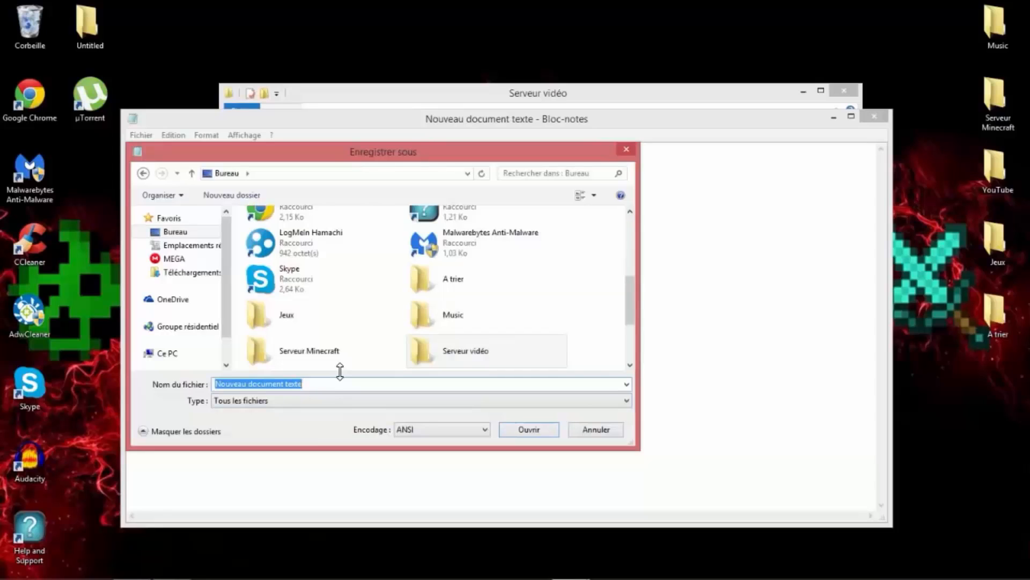
type("run.bat")
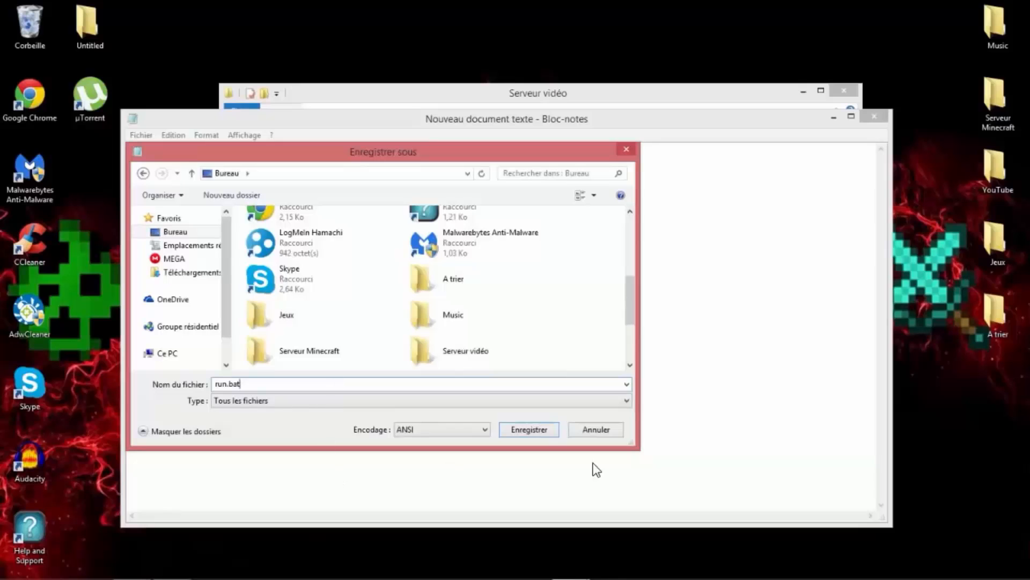
left_click(527, 429)
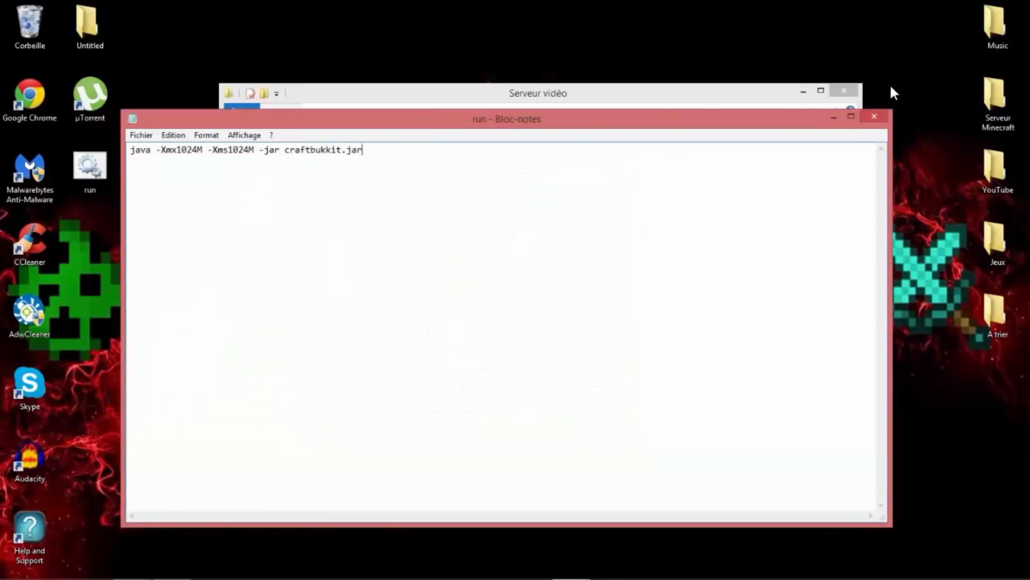
left_click(874, 117)
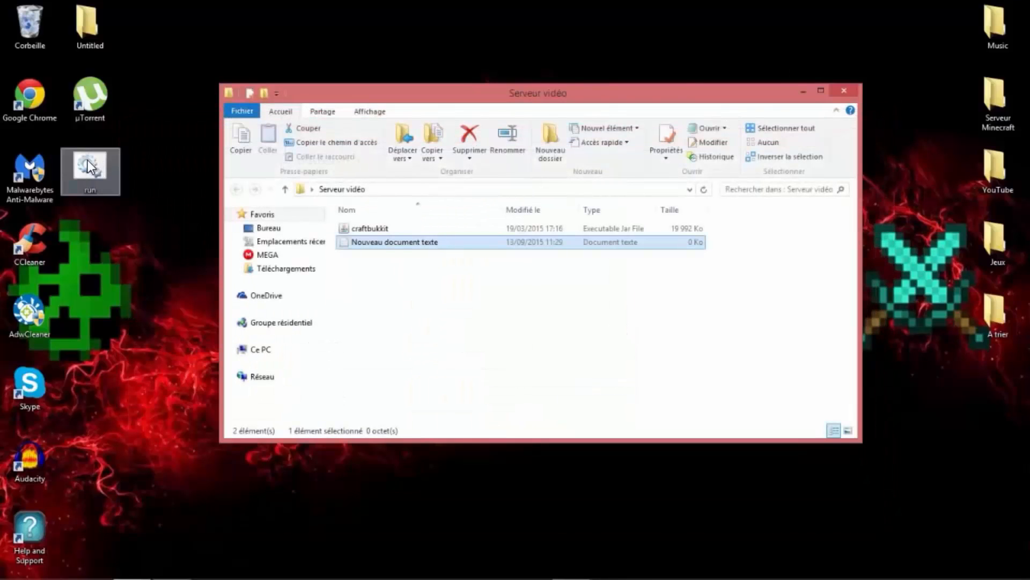
Move the run file from the desktop into the Serveur vidéo folder and launch it there.
left_click_drag(88, 160, 370, 291)
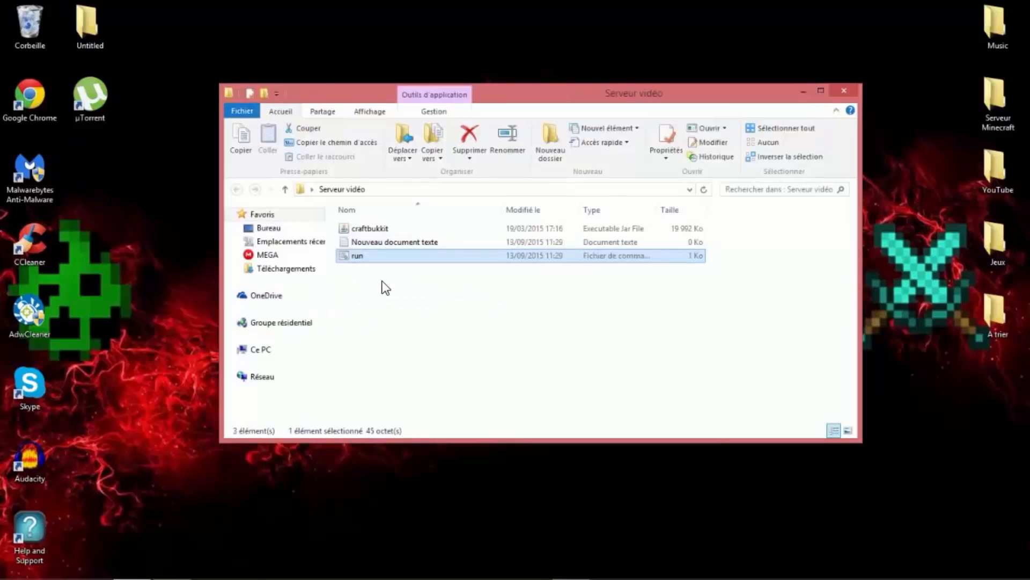
left_click(412, 301)
left_click_drag(429, 94, 405, 82)
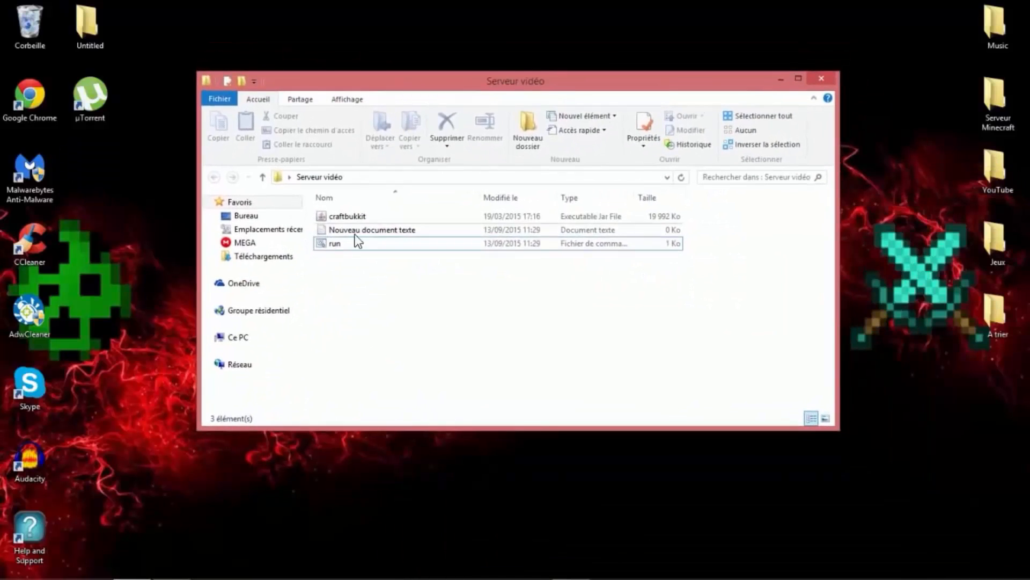
left_click(344, 244)
double_click(343, 242)
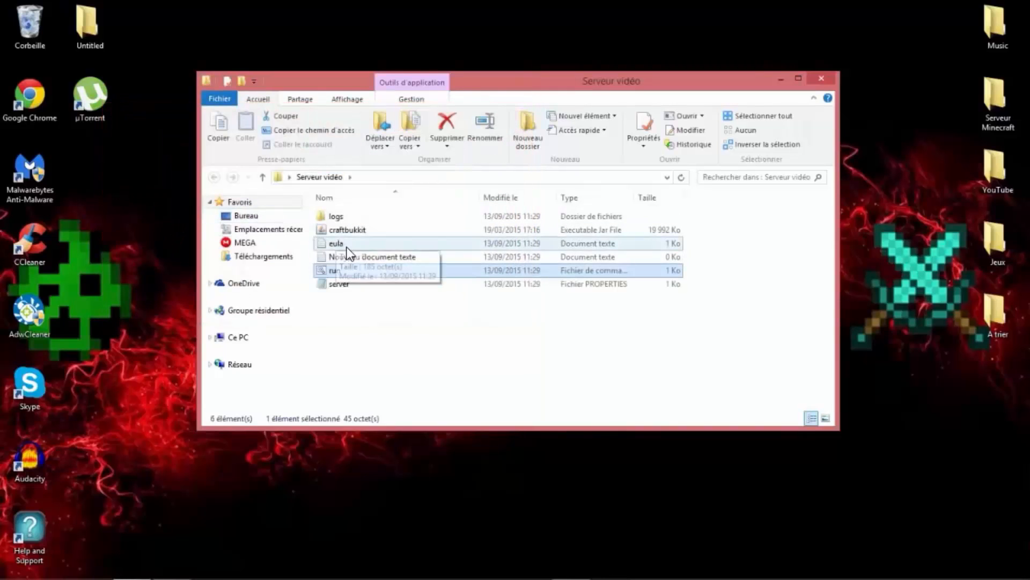
Open the run file for editing and examine the -Xmx and -Xms memory values in its launch command.
double_click(349, 258)
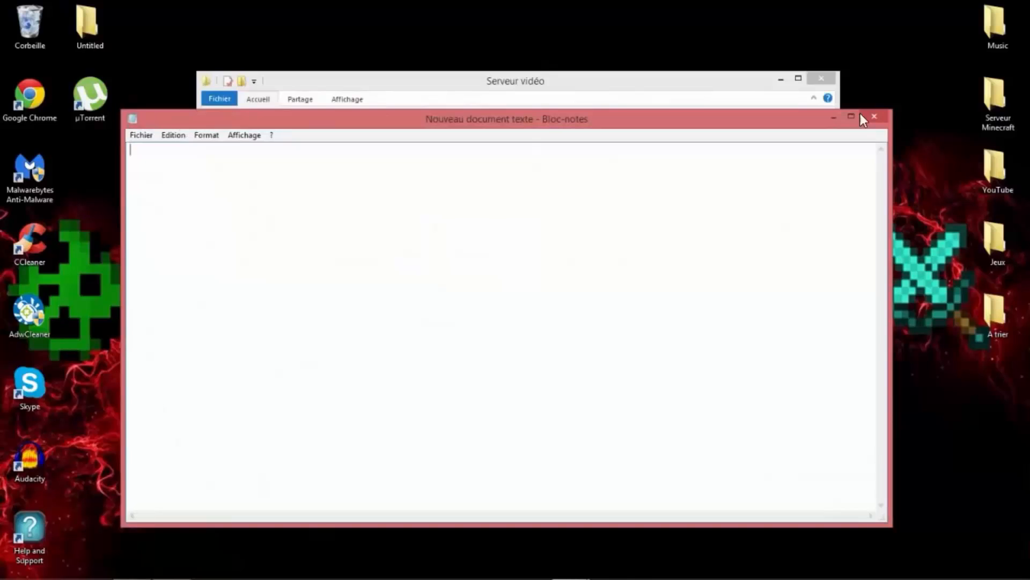
left_click(874, 117)
right_click(340, 271)
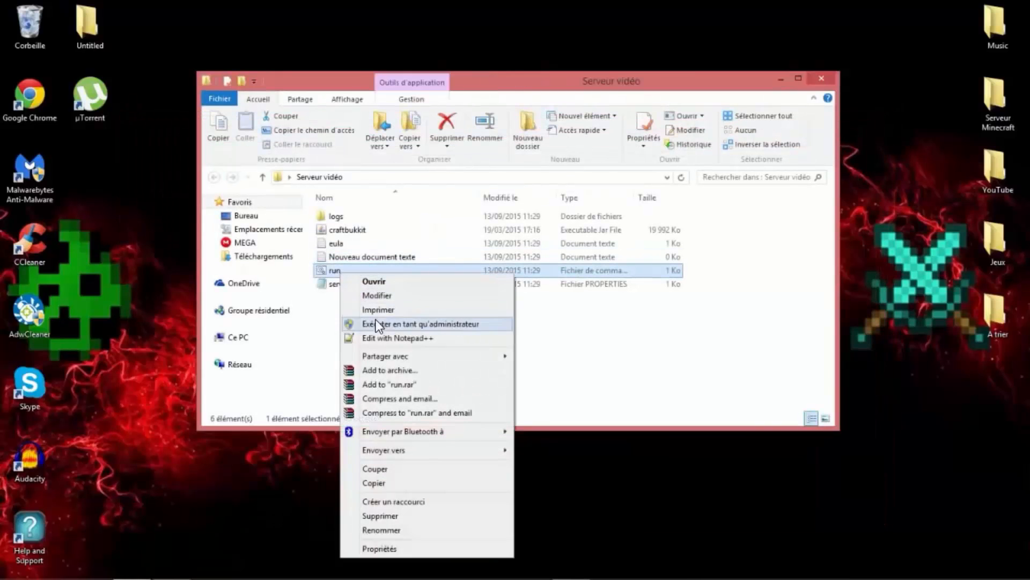
left_click(387, 295)
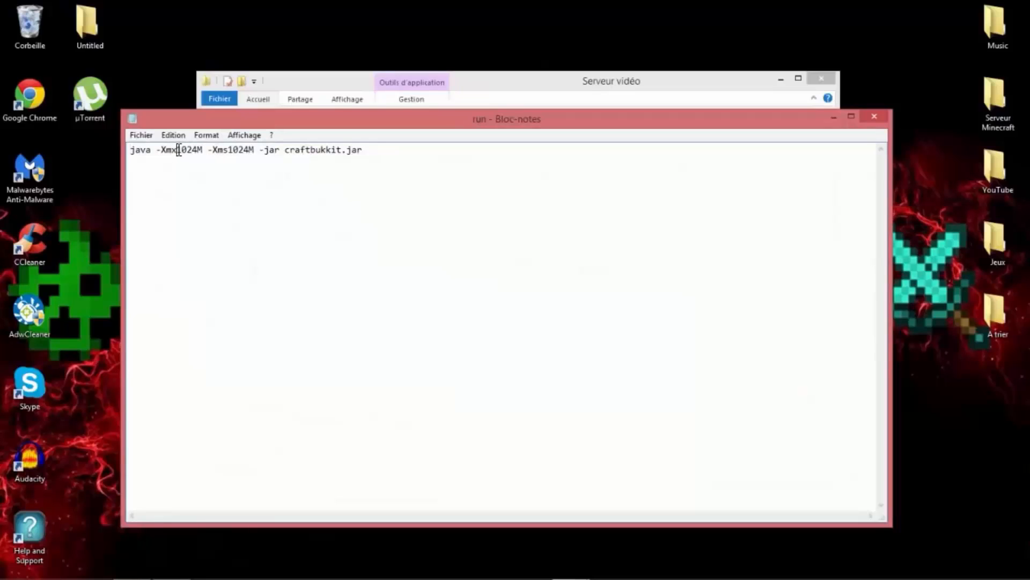
left_click_drag(178, 150, 230, 154)
left_click(206, 155)
left_click(252, 152)
left_click_drag(228, 152, 257, 155)
mouse_move(179, 150)
left_mouse_down()
mouse_move(209, 150)
mouse_move(182, 151)
mouse_move(195, 150)
left_mouse_up()
Try setting both the -Xmx and -Xms memory values in the launch command to 2048.
left_click(198, 152)
left_click(200, 149)
type("2048")
left_click_drag(230, 149, 252, 150)
type("2048")
Undo the memory changes, set the -Xmx value to 1024, and save and close the run file.
key("ctrl+z")
key("ctrl+z")
double_click(190, 152)
key("ctrl+z")
left_click_drag(200, 150, 176, 151)
key("ctrl+z")
left_click_drag(200, 150, 176, 151)
type("1024")
left_click(870, 114)
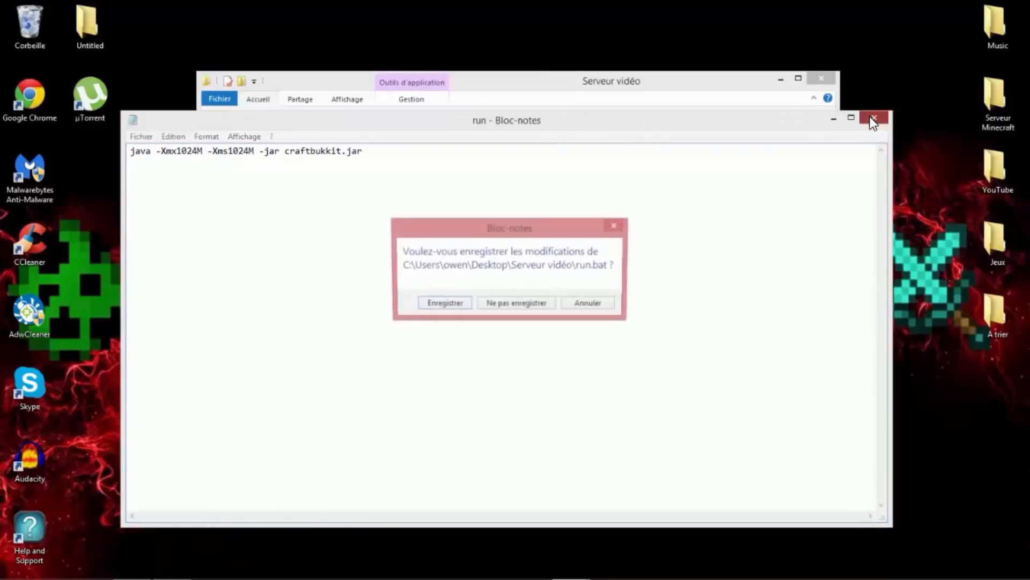
left_click(440, 302)
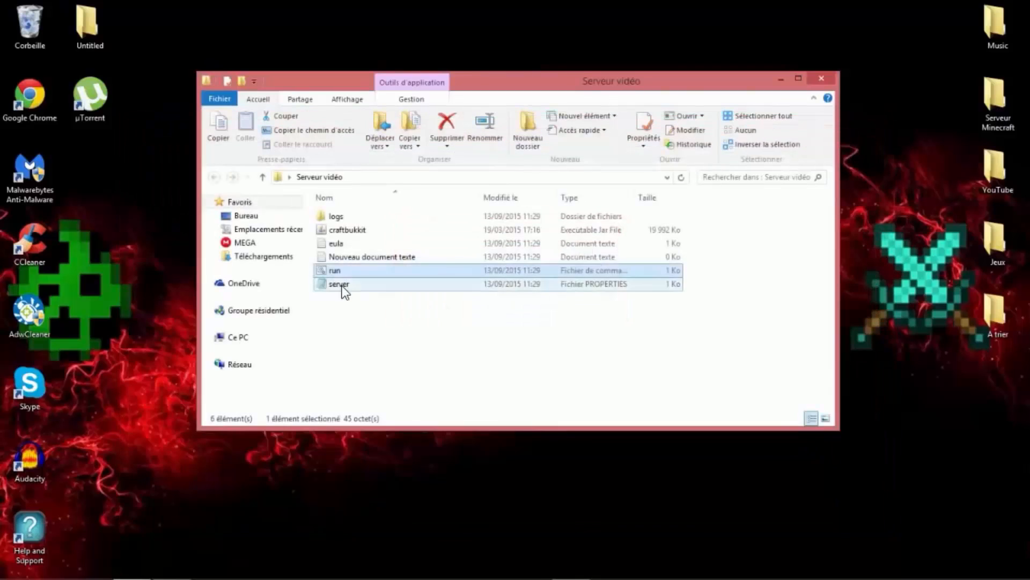
Accept the licence agreement by setting eula to true in the eula file, and save and close it.
double_click(346, 244)
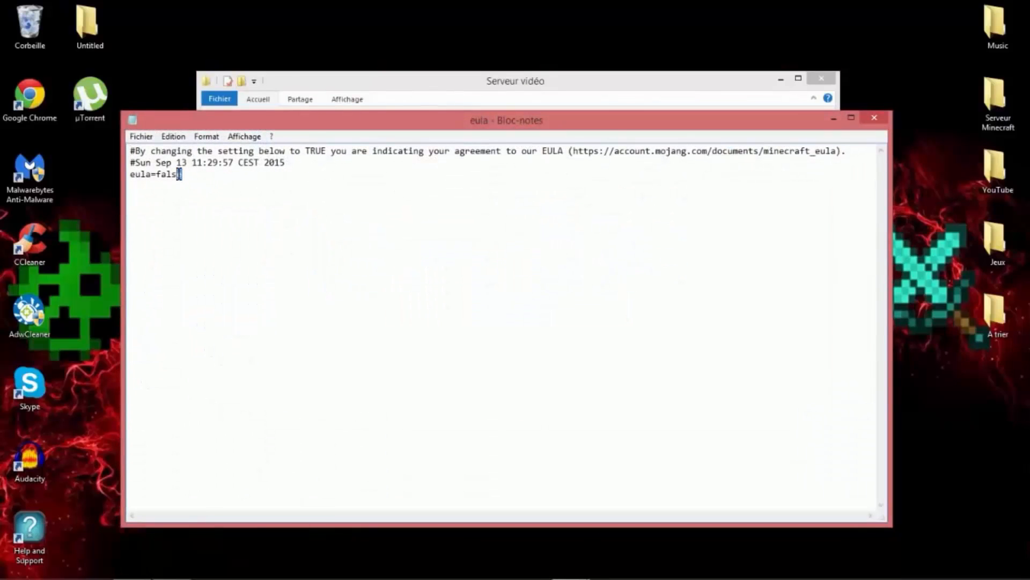
left_click_drag(182, 174, 156, 174)
type("true")
left_click(873, 120)
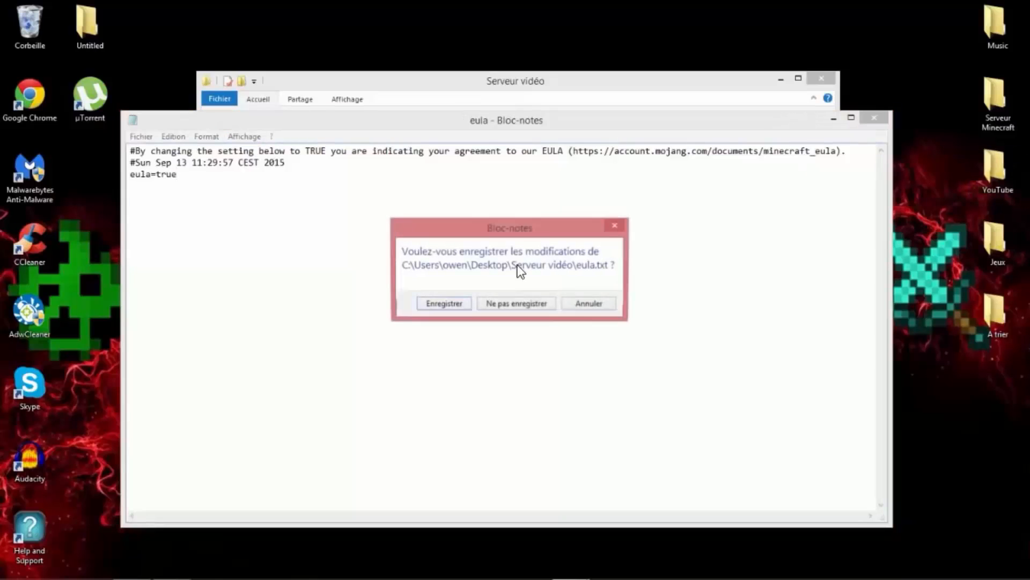
left_click(436, 302)
Launch the run file to generate the server files, and shut the server down with the stop command.
double_click(341, 270)
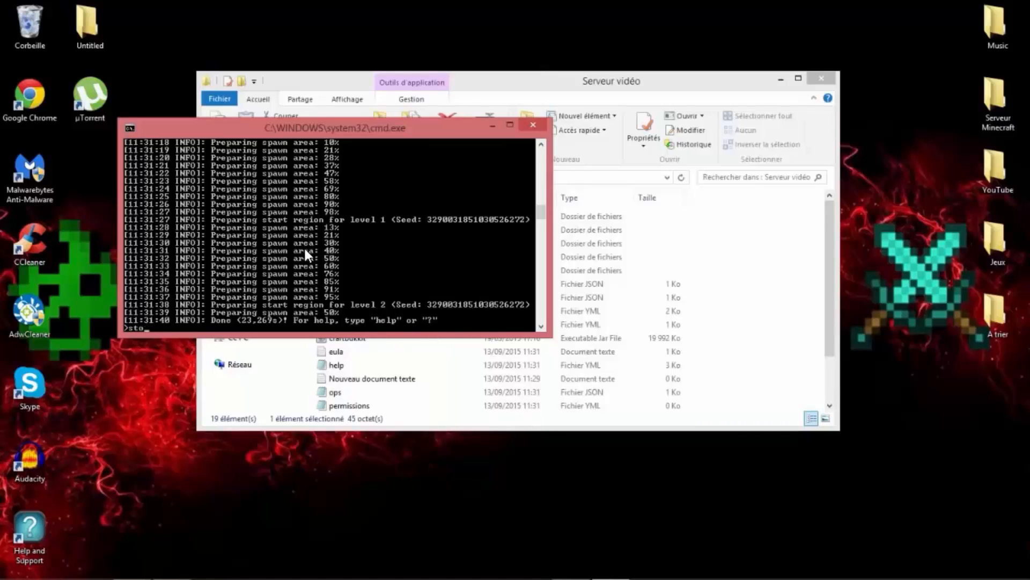
type("p")
key("Return")
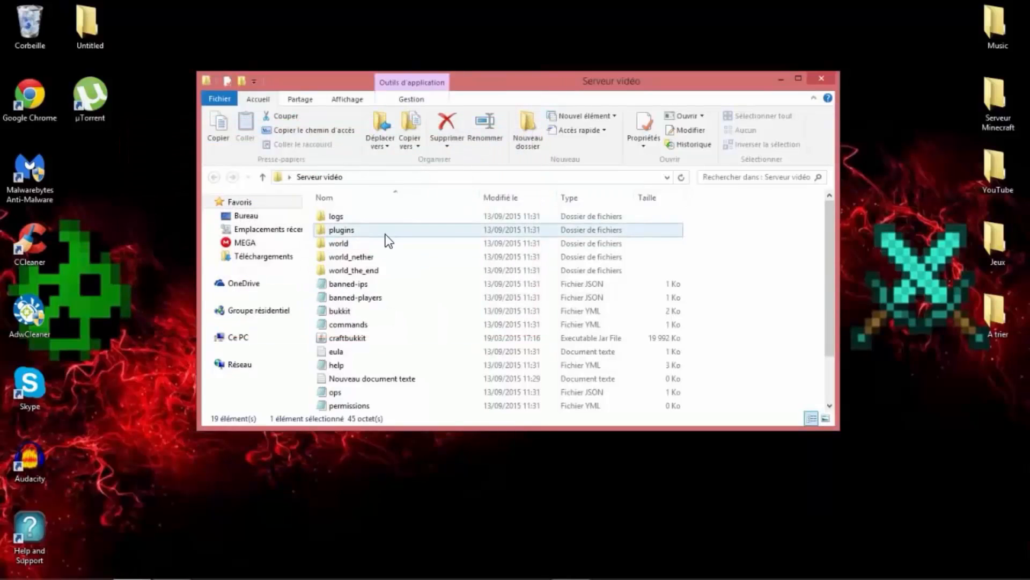
Open the server properties file from the Serveur vidéo folder and set allow-nether to false.
scroll(343, 316, "down", 2)
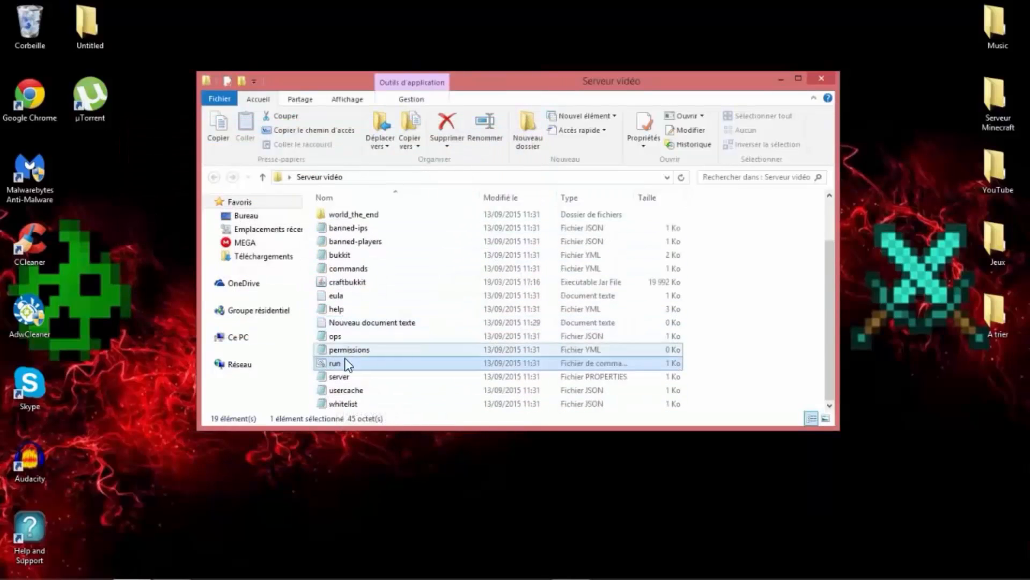
double_click(350, 376)
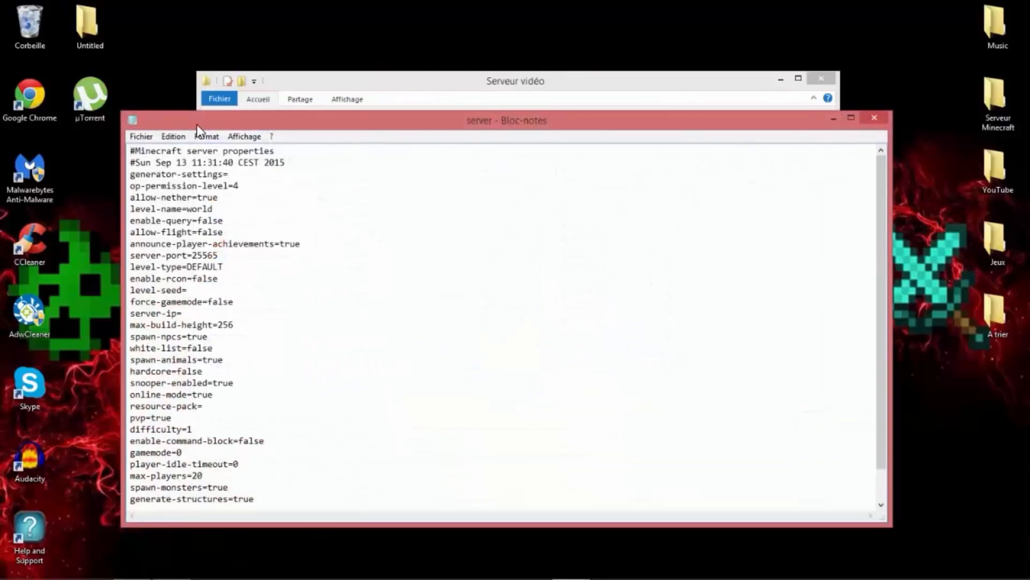
left_click_drag(244, 116, 266, 110)
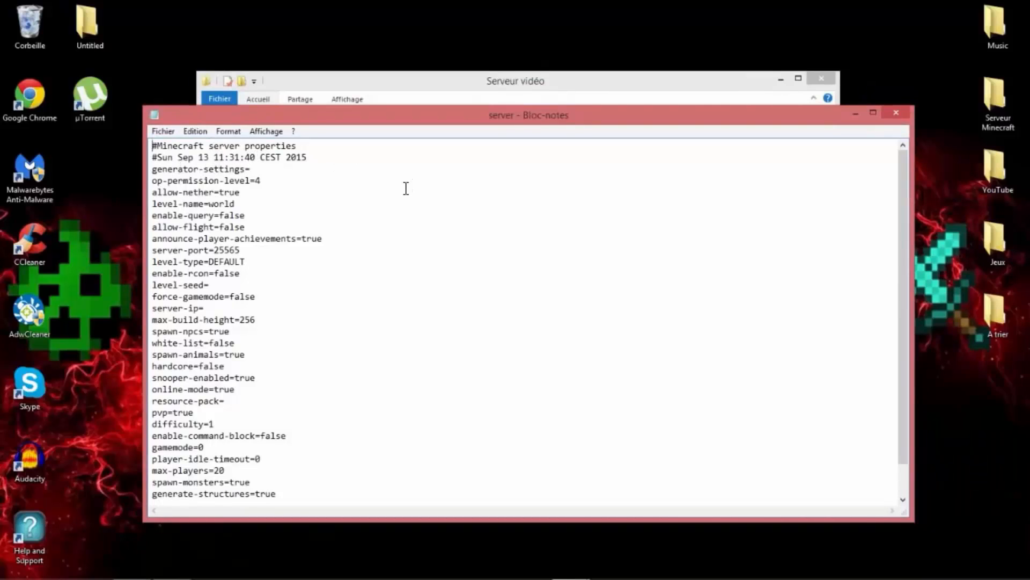
left_click_drag(151, 180, 261, 183)
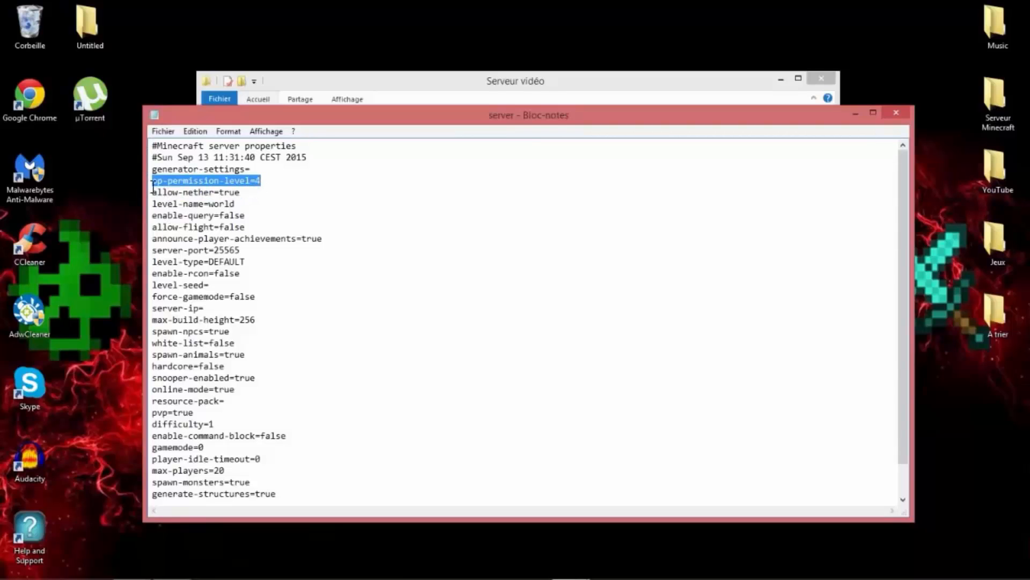
left_click_drag(241, 192, 219, 192)
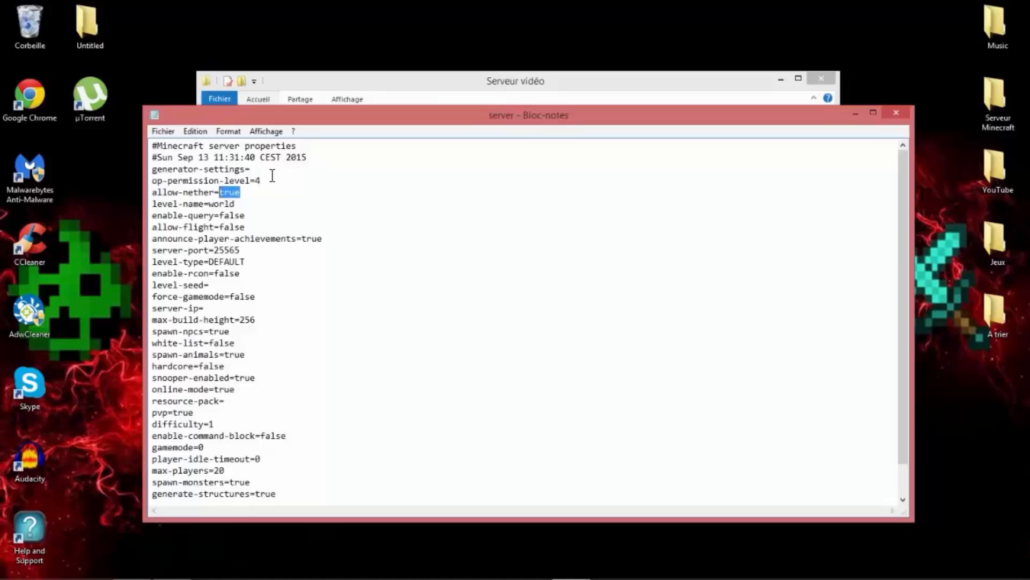
type("fals")
Examine the level-name, enable-query and allow-flight settings in the server properties.
left_click_drag(235, 203, 214, 203)
left_click(237, 204)
double_click(237, 203)
left_click(237, 204)
mouse_move(221, 215)
left_mouse_down()
mouse_move(246, 215)
mouse_move(223, 211)
left_mouse_up()
left_click(246, 214)
left_click(245, 215)
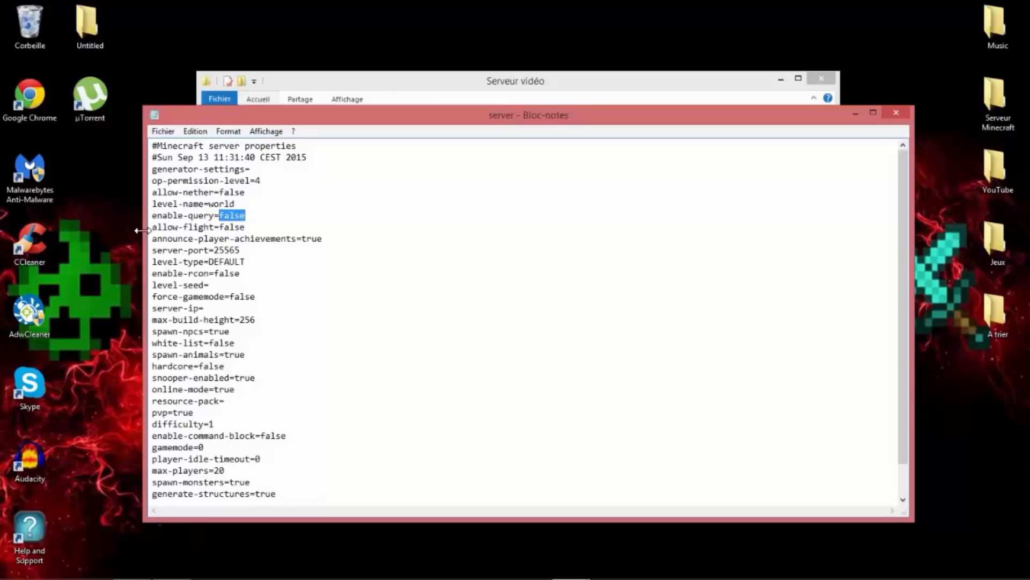
left_click_drag(152, 227, 243, 226)
left_click(247, 227)
left_click(224, 226)
Set announce-player-achievements to false, and review the server-port, level-type and enable-rcon settings.
left_click_drag(302, 239, 325, 236)
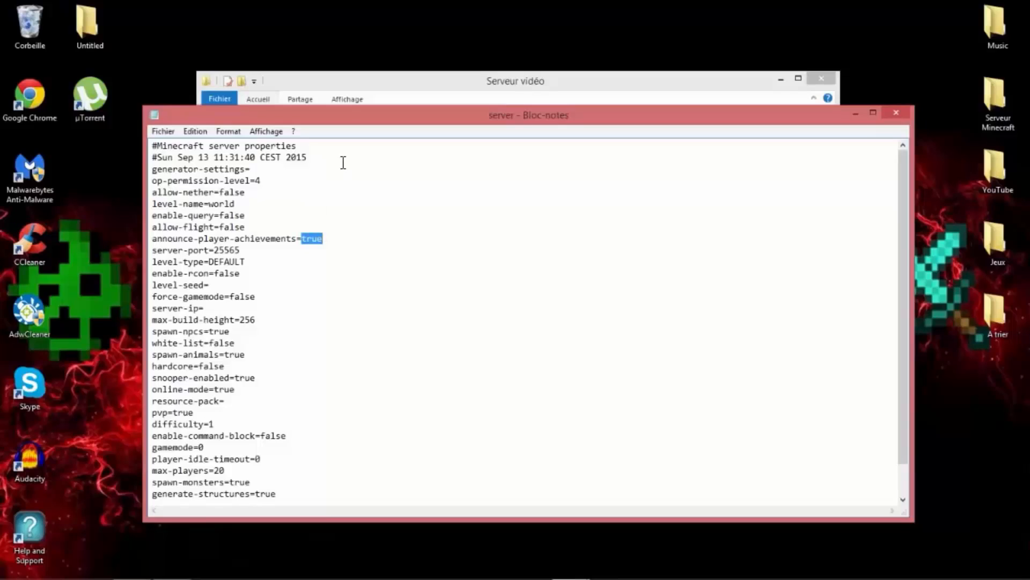
type("fals")
left_click_drag(167, 250, 236, 251)
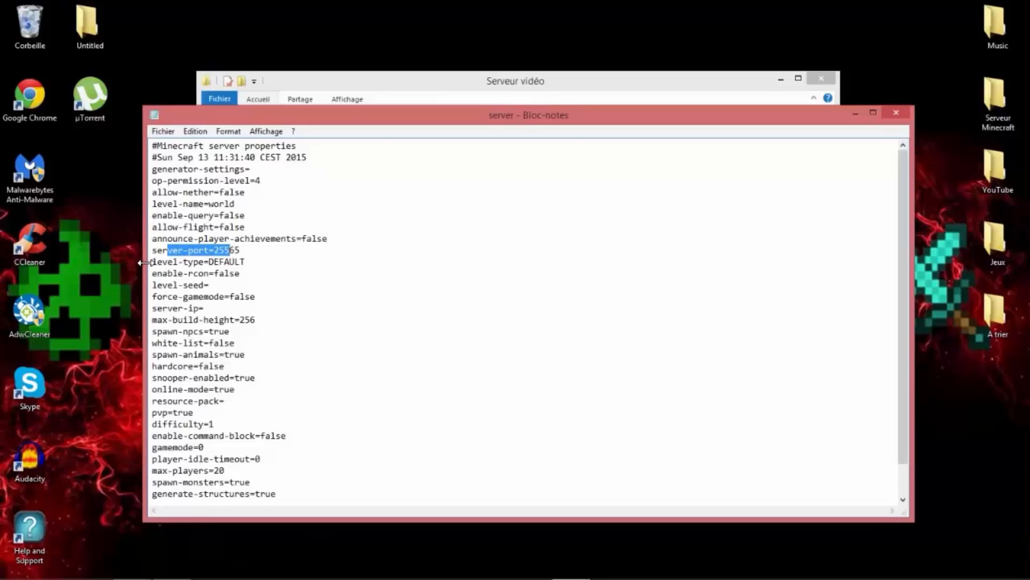
left_click_drag(150, 262, 210, 261)
left_click(251, 262)
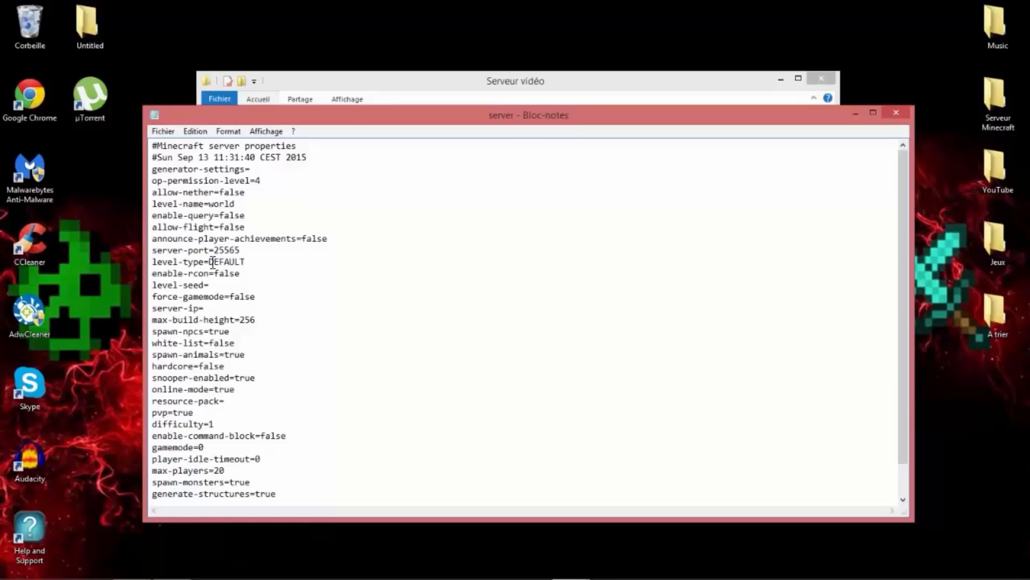
left_click_drag(216, 273, 246, 274)
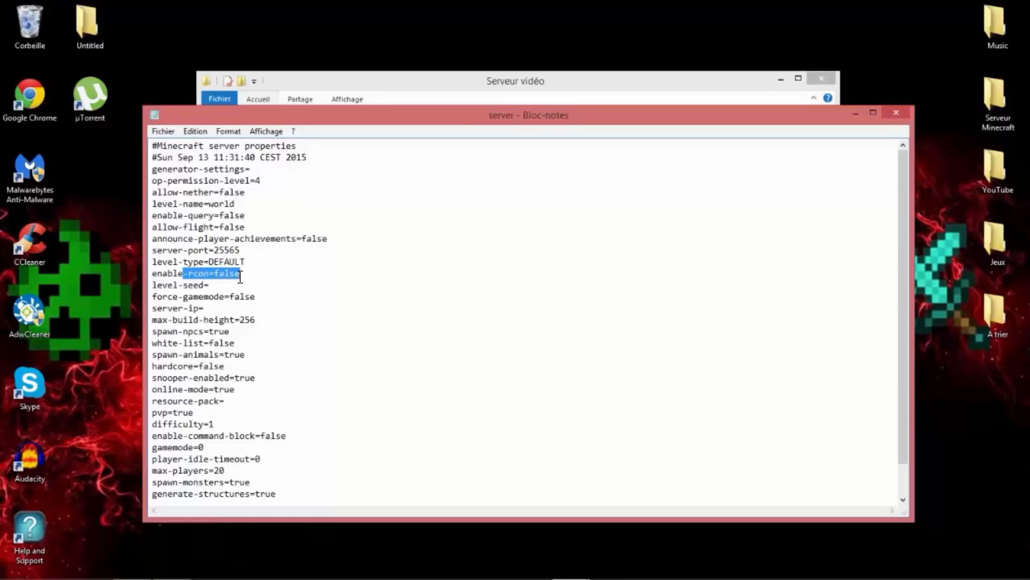
left_click(247, 273)
left_click_drag(144, 274, 121, 274)
Try 54862 as the level-seed value and erase it again.
left_click(187, 284)
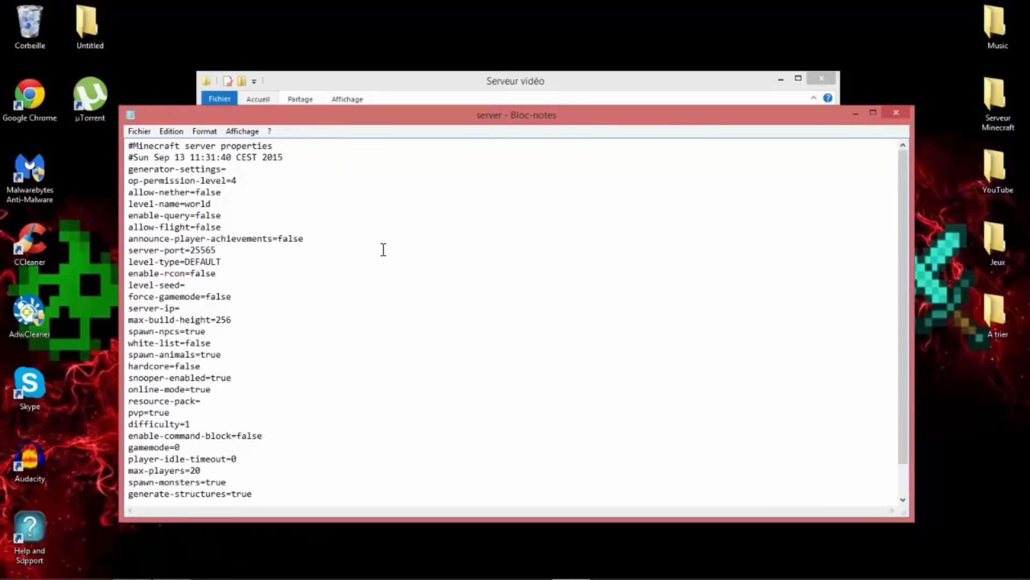
type("54862")
key("BackSpace")
key("BackSpace")
key("BackSpace")
key("BackSpace")
key("BackSpace")
key("BackSpace")
key("BackSpace")
key("BackSpace")
Examine the force-gamemode, server-ip, max-build-height, spawn-npcs and white-list settings in the server properties.
left_click_drag(128, 297, 244, 299)
left_click_drag(180, 309, 125, 309)
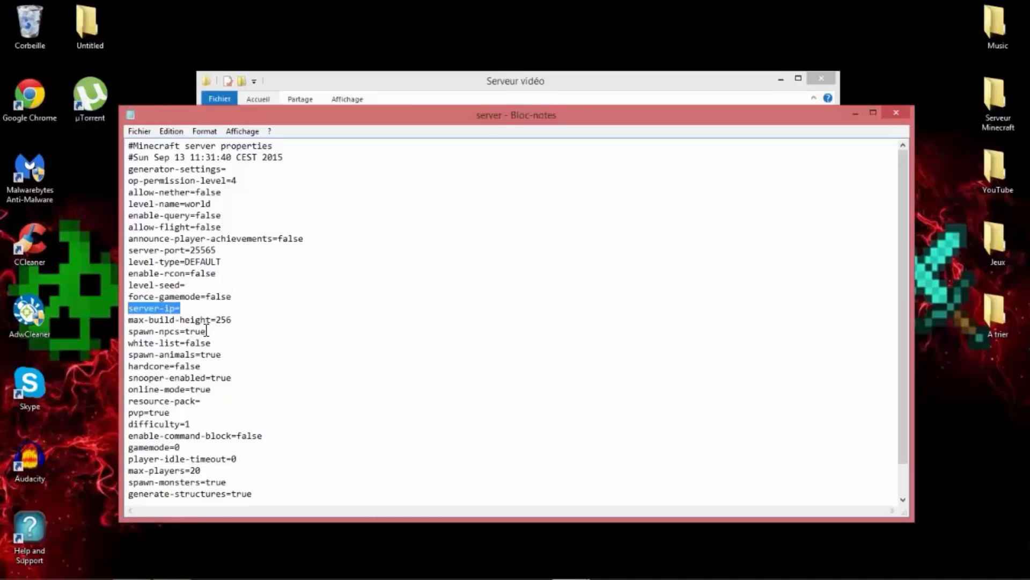
left_click(181, 319)
left_click_drag(181, 320, 216, 318)
key("Up")
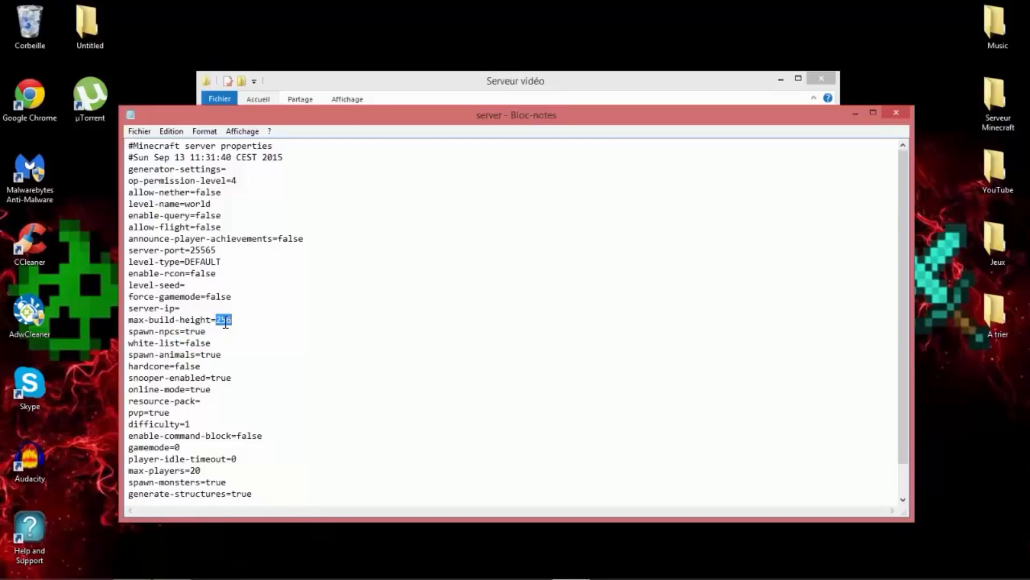
left_click(226, 321)
double_click(223, 321)
left_click(227, 321)
left_click_drag(124, 333, 214, 335)
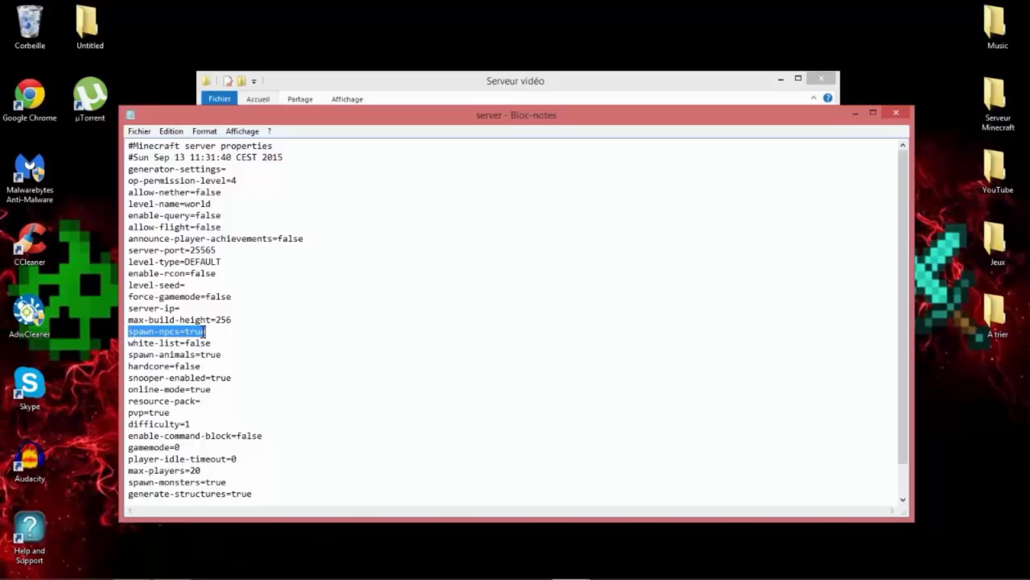
left_click(240, 347)
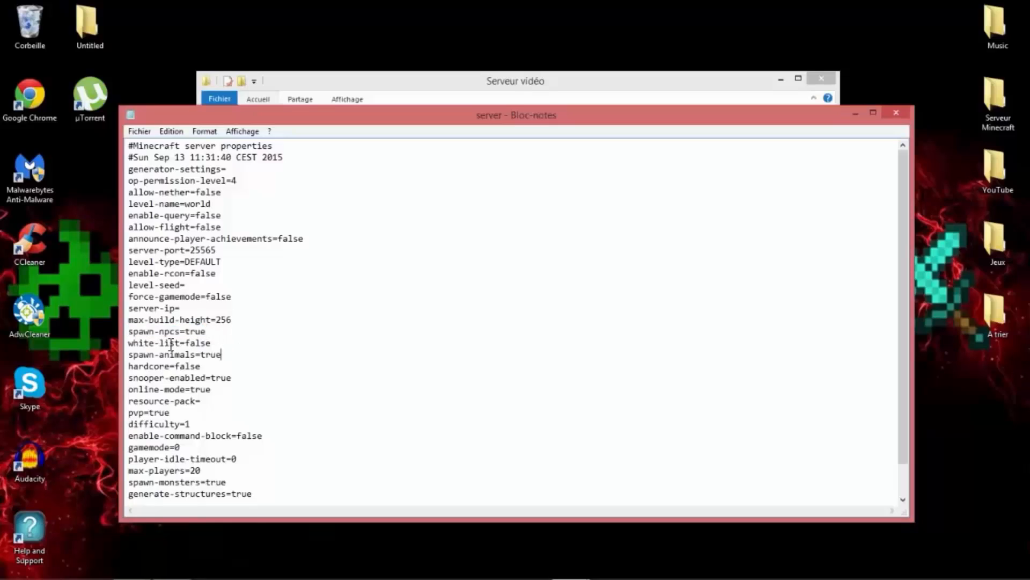
left_click_drag(154, 344, 215, 343)
left_click(214, 343)
double_click(215, 343)
left_click(216, 343)
Move the properties window out of the way to view the whitelist file in the Serveur vidéo folder, and bring it back.
left_click_drag(343, 115, 363, 102)
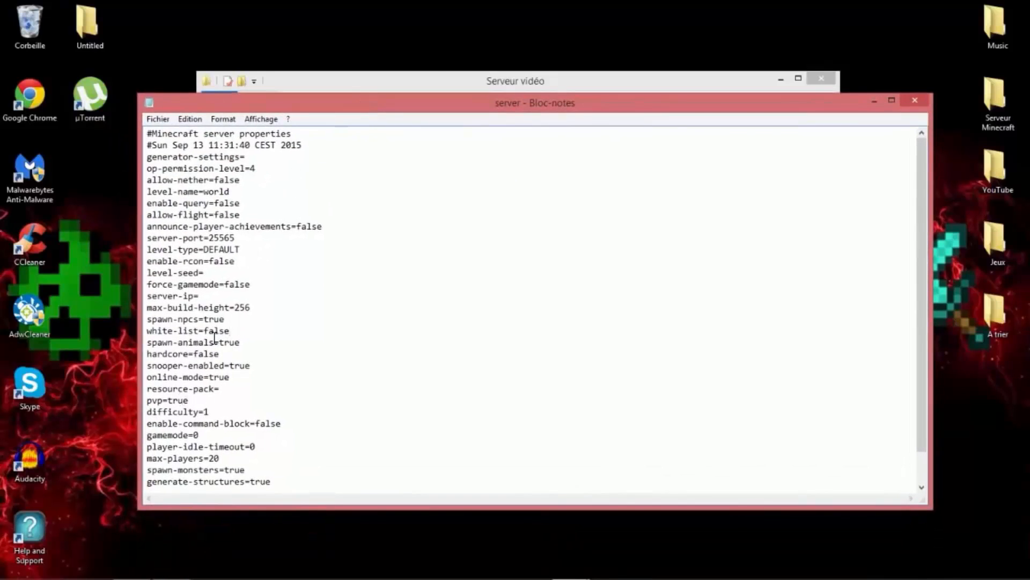
left_click_drag(472, 102, 471, 463)
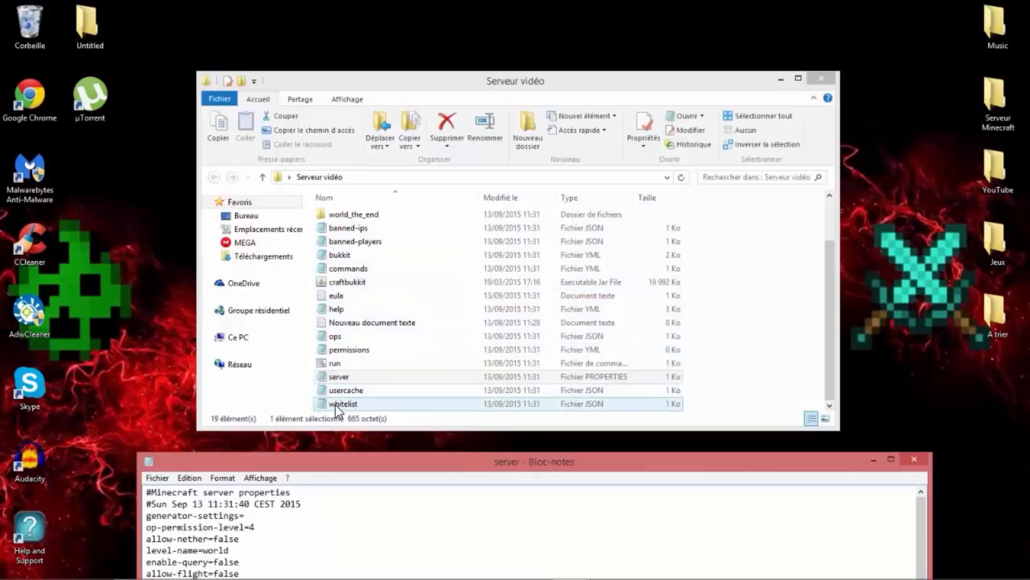
scroll(334, 402, "down", 1)
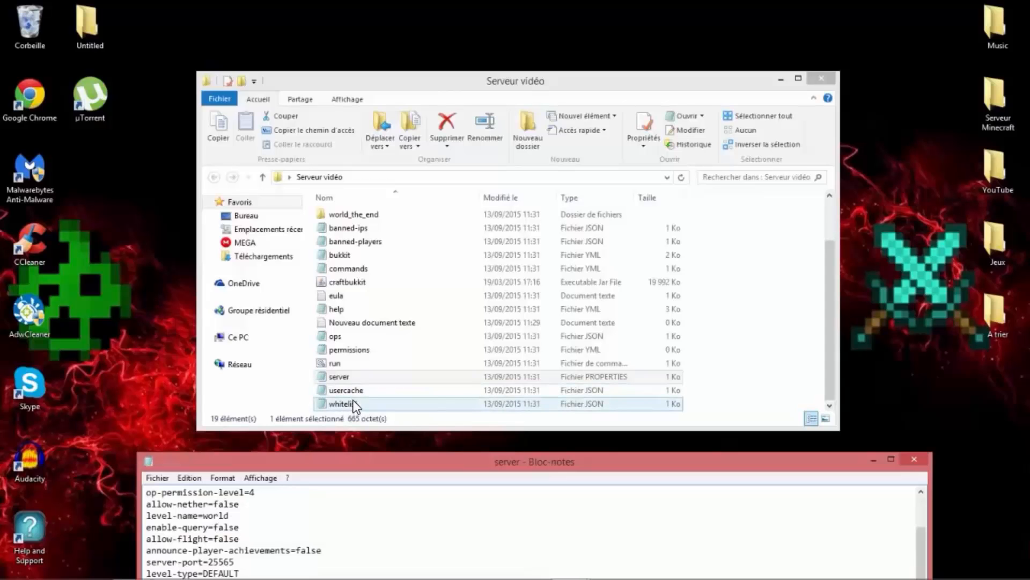
left_click_drag(347, 456, 375, 68)
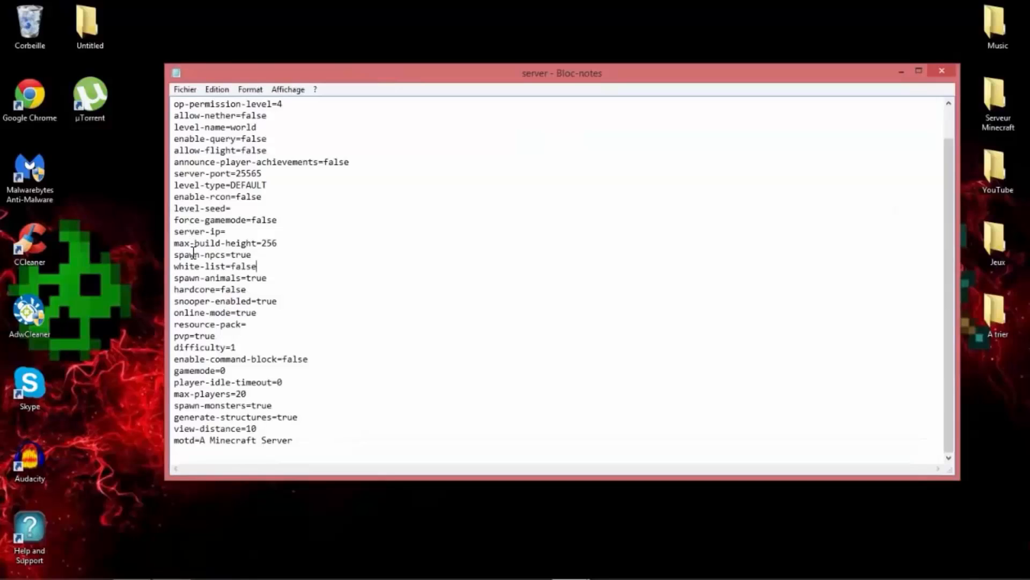
Examine the spawn-animals, hardcore and snooper-enabled settings.
left_click_drag(221, 278, 245, 284)
left_click(272, 279)
left_click_drag(266, 278, 248, 290)
left_click(251, 293)
left_click_drag(209, 301, 290, 301)
left_click_drag(210, 301, 236, 313)
left_click(274, 299)
Set online-mode to false in the server properties.
left_click(256, 314)
left_click_drag(257, 313, 236, 313)
type("f")
Review the resource-pack and pvp settings, and set difficulty to 0.
mouse_move(251, 324)
left_mouse_down()
mouse_move(322, 333)
mouse_move(238, 324)
left_mouse_up()
left_click(253, 320)
mouse_move(194, 335)
left_mouse_down()
mouse_move(228, 331)
mouse_move(196, 337)
left_mouse_up()
left_click(210, 344)
left_click(242, 348)
type("0")
Try enable-command-block with the value true and set it back to false.
left_click_drag(282, 359, 316, 358)
type("true")
key("BackSpace")
key("BackSpace")
key("BackSpace")
key("BackSpace")
type("false")
Review the gamemode and player-idle-timeout settings, and set max-players to 1.
double_click(223, 370)
left_click_drag(220, 382, 280, 385)
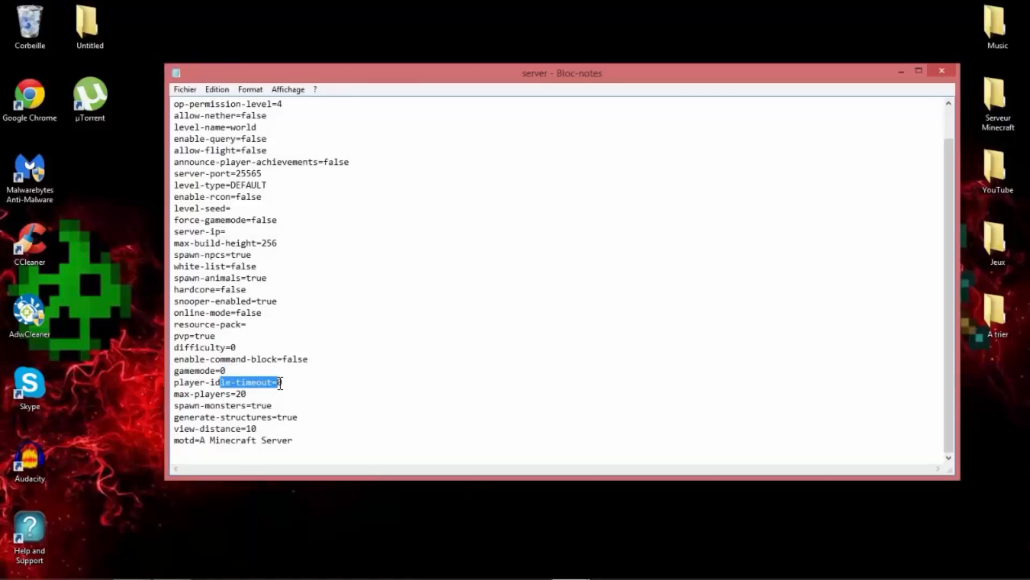
double_click(242, 394)
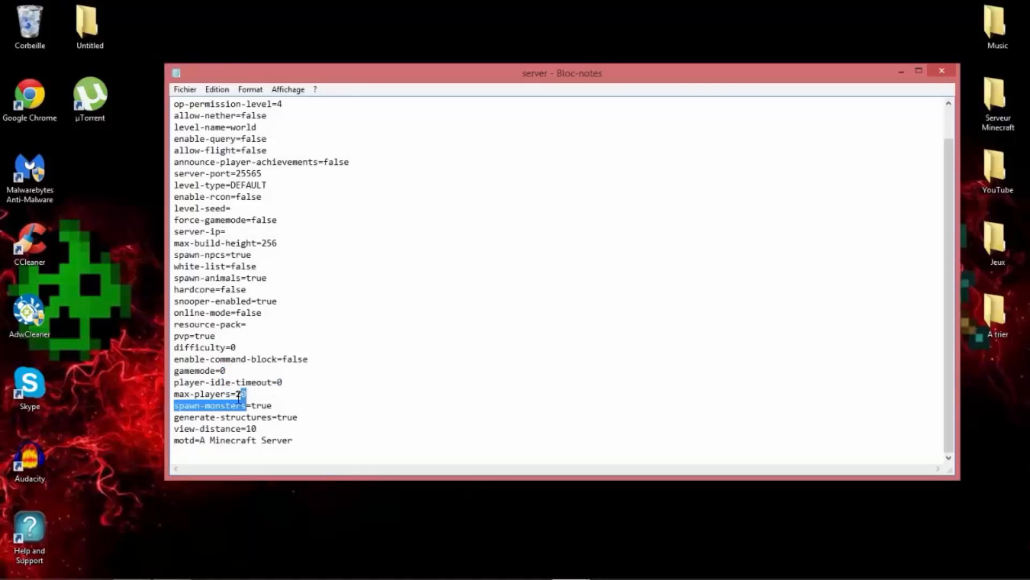
left_click(249, 394)
left_click_drag(250, 393, 237, 393)
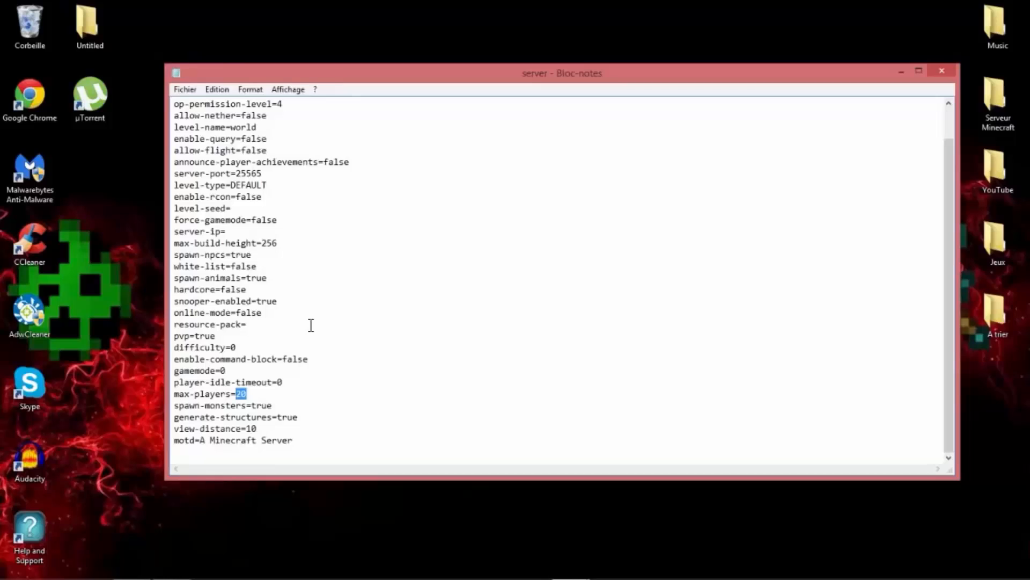
type("1")
Set both spawn-monsters and generate-structures to false.
mouse_move(272, 406)
left_mouse_down()
mouse_move(175, 406)
mouse_move(273, 407)
mouse_move(251, 407)
mouse_move(252, 417)
mouse_move(259, 407)
left_mouse_up()
type("false")
left_click_drag(277, 417, 300, 417)
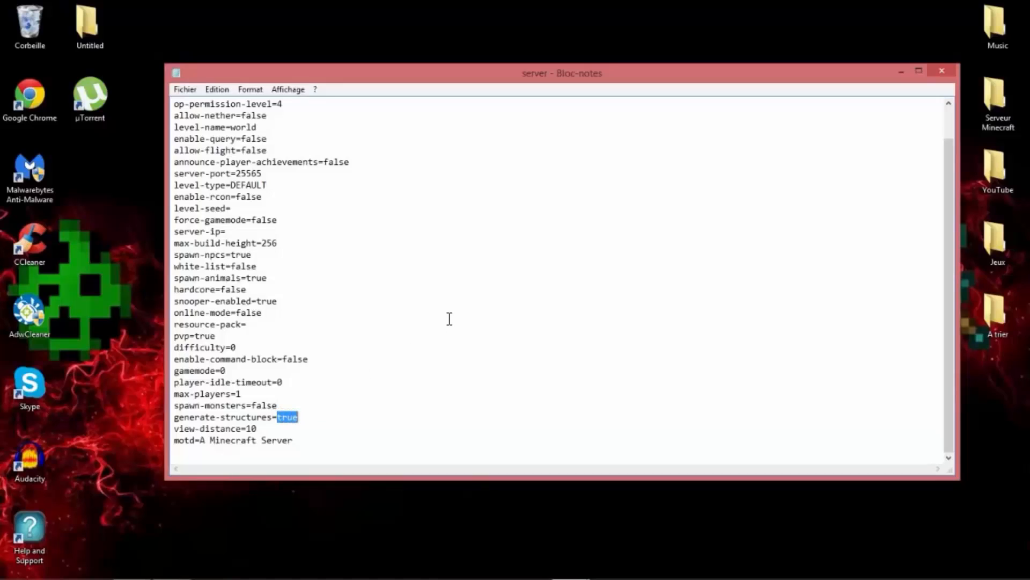
type("false")
Examine the view-distance and motd settings at the end of the server properties.
left_click_drag(257, 428, 243, 428)
left_click(264, 421)
left_click_drag(200, 440, 300, 443)
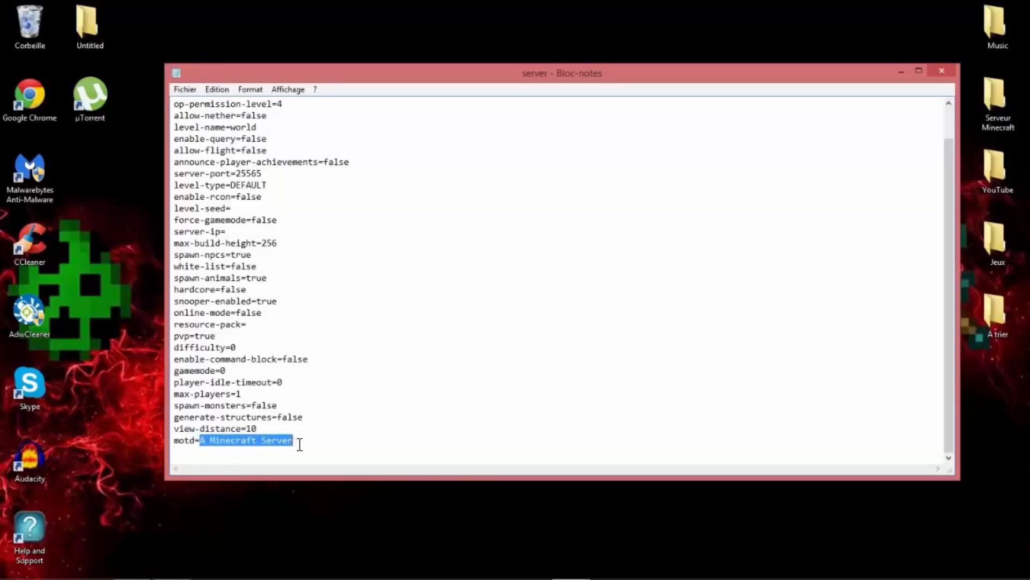
left_click(386, 397)
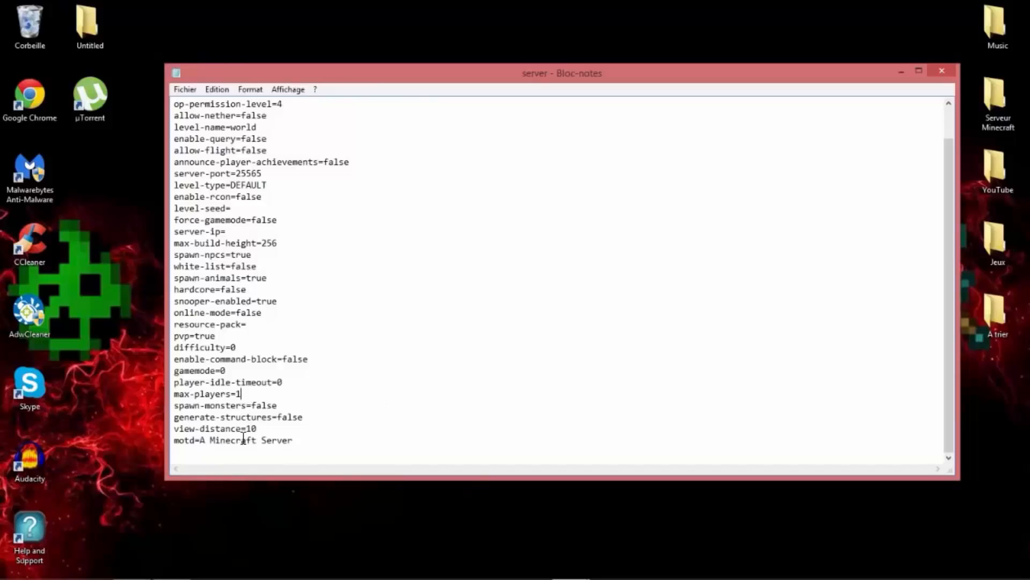
left_click_drag(301, 444, 195, 443)
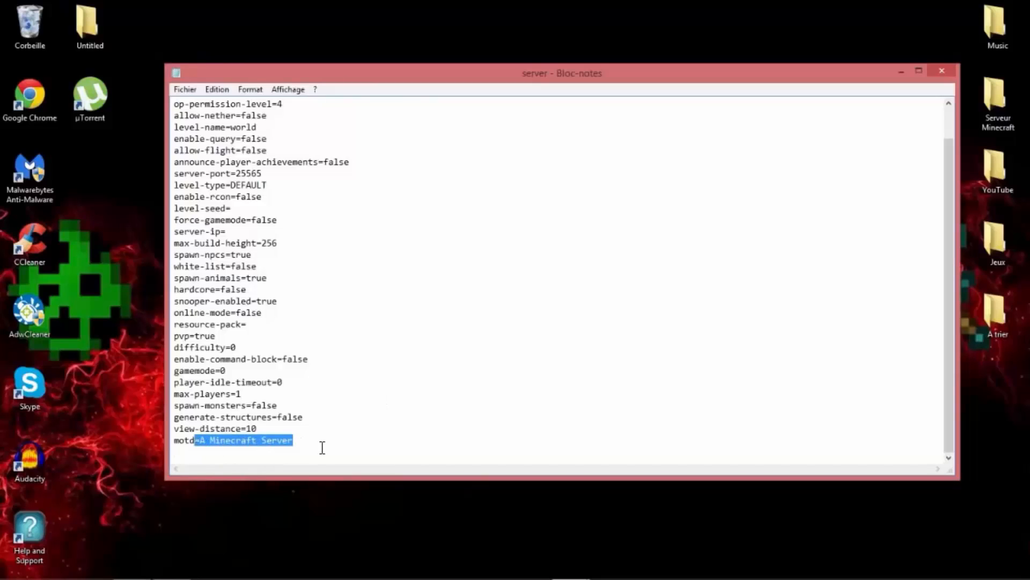
left_click(322, 448)
Save and close the server properties file, and launch the server with the run file.
left_click(185, 89)
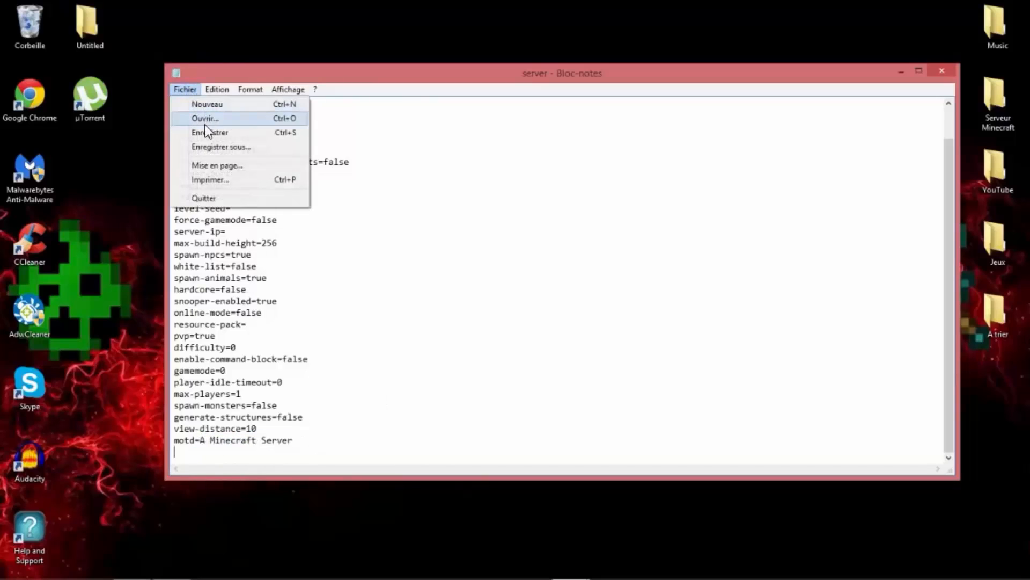
left_click(208, 129)
left_click(942, 71)
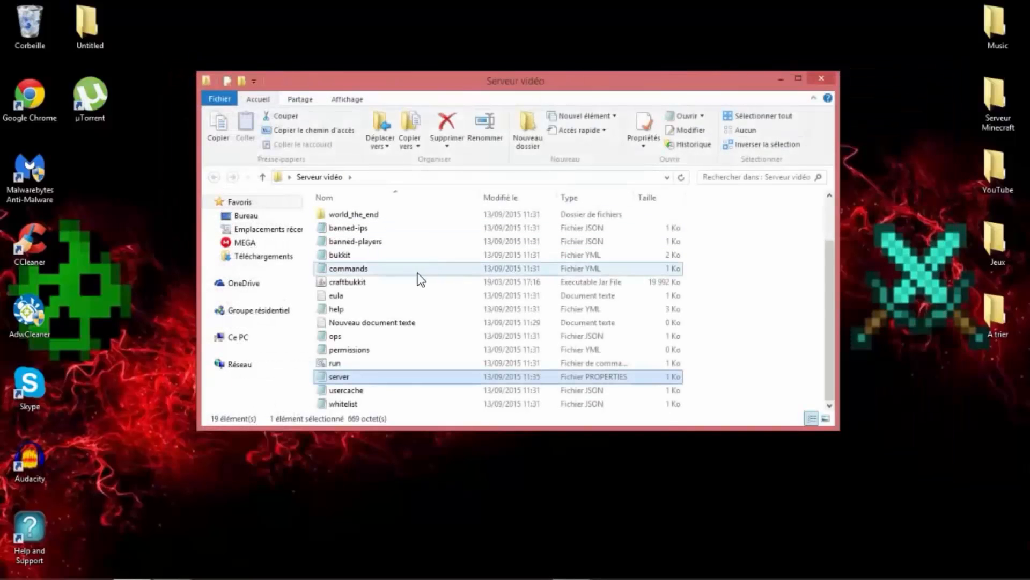
double_click(343, 363)
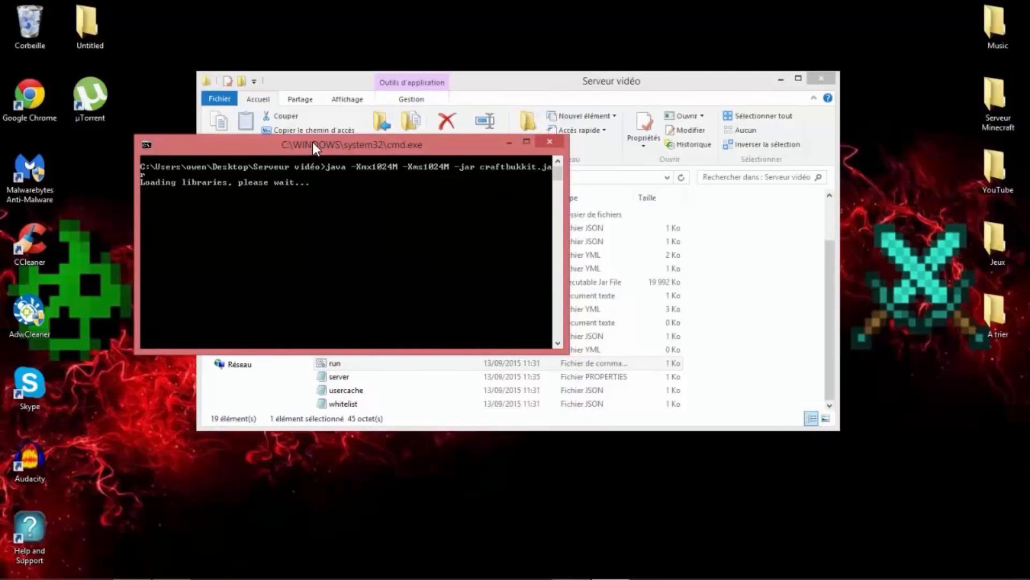
left_click(891, 570)
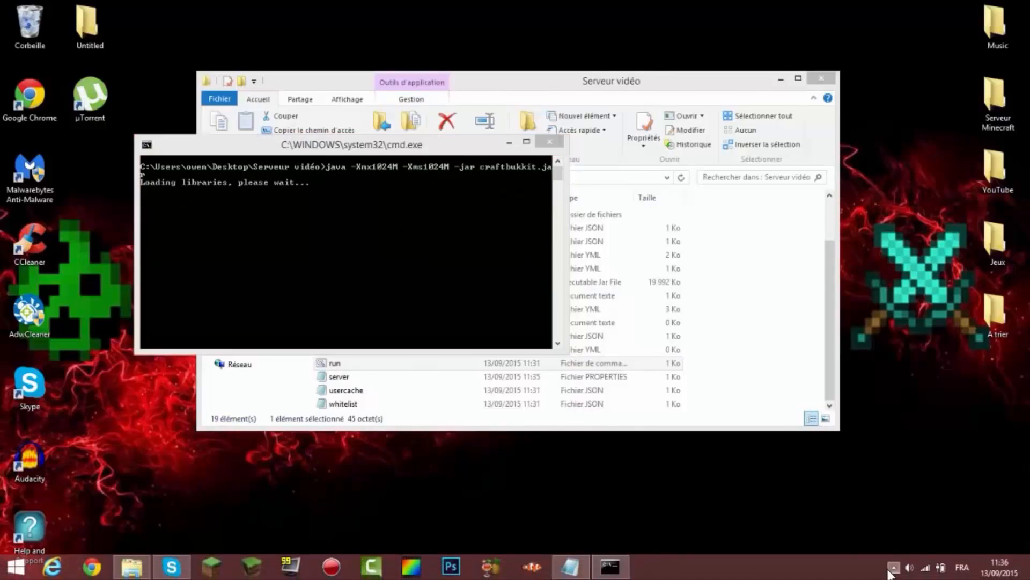
left_click(924, 479)
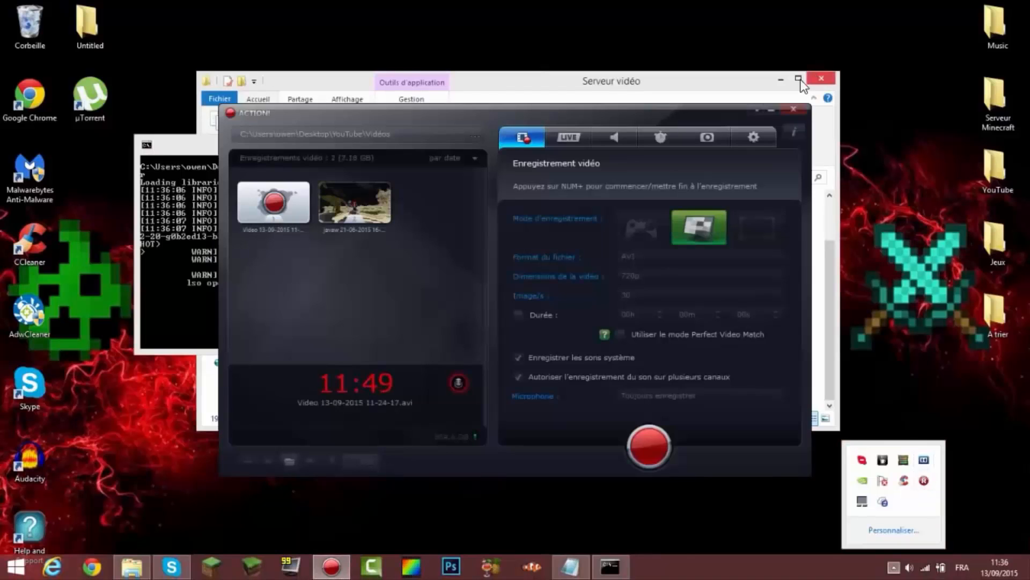
left_click(751, 111)
left_click(893, 565)
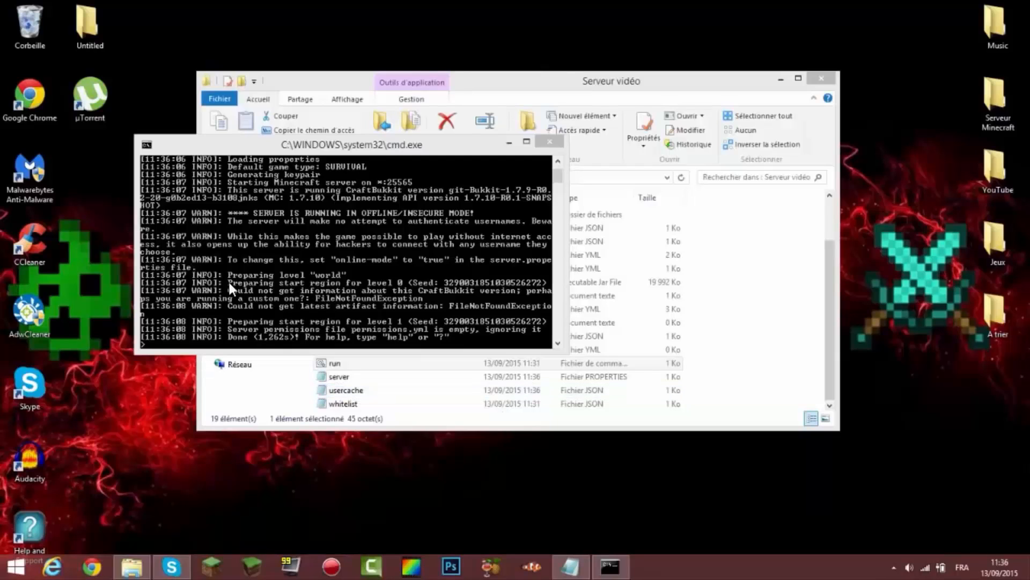
Shut down the running server from its console with the stop command.
left_click(394, 152)
type("st")
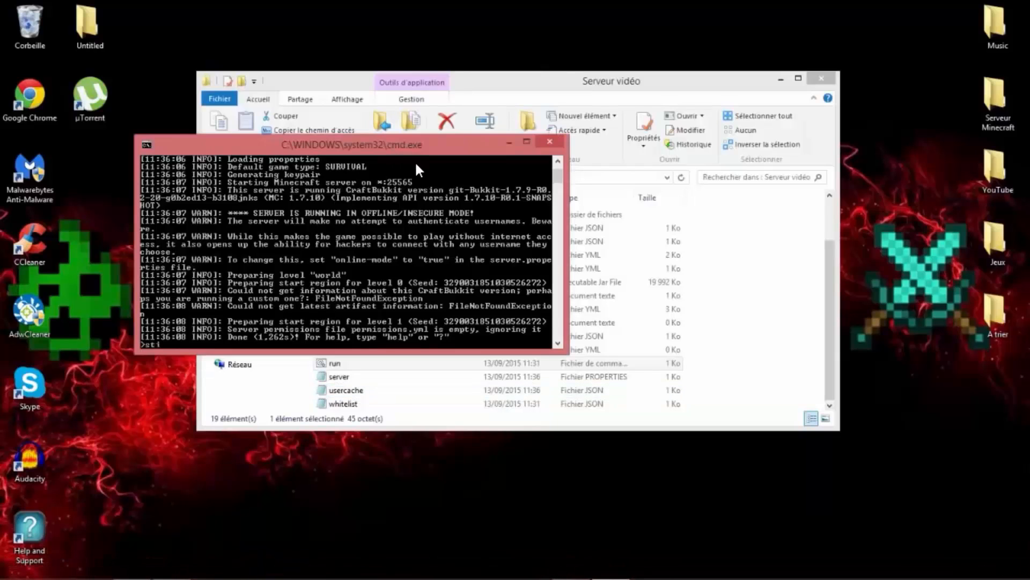
type("op")
key("Return")
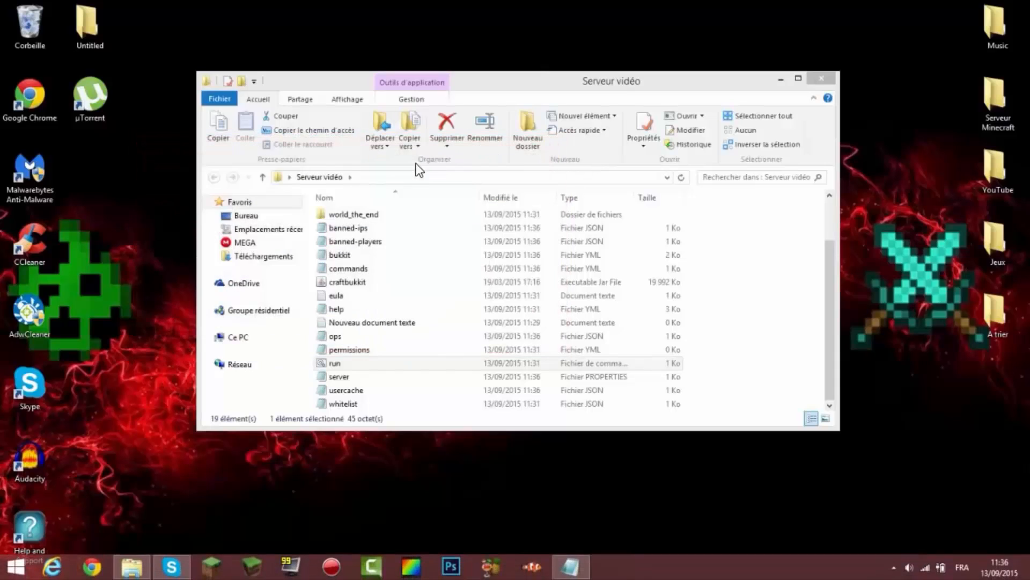
View the contents of the plugins folder in Serveur vidéo and return to the server folder.
left_click(465, 79)
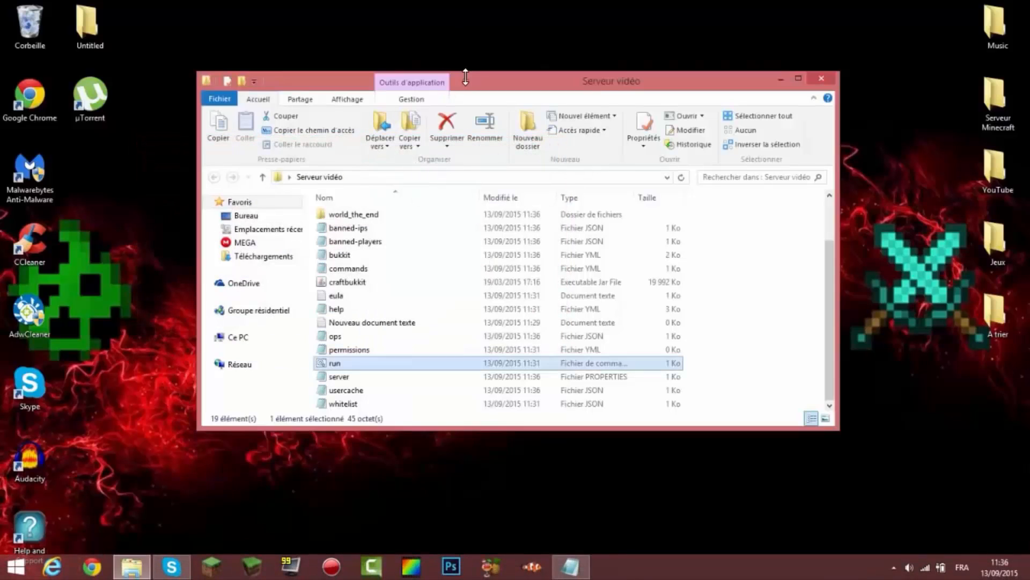
scroll(384, 273, "up", 2)
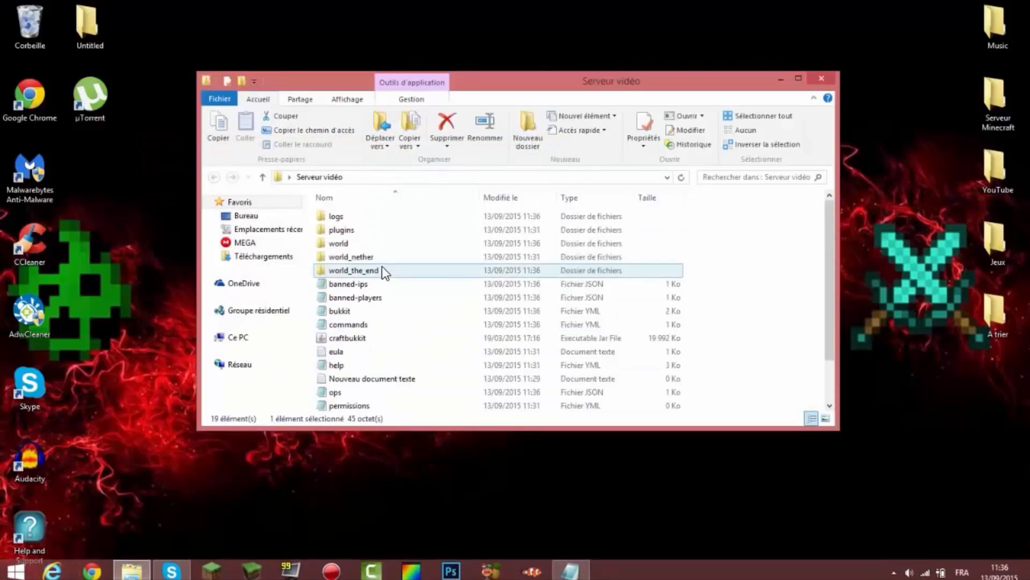
double_click(356, 230)
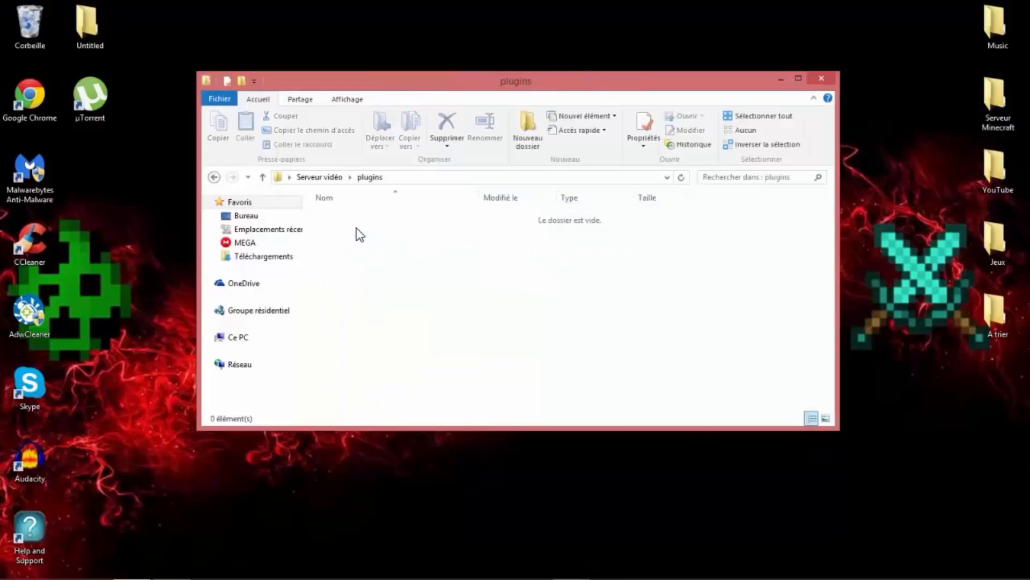
left_click(213, 177)
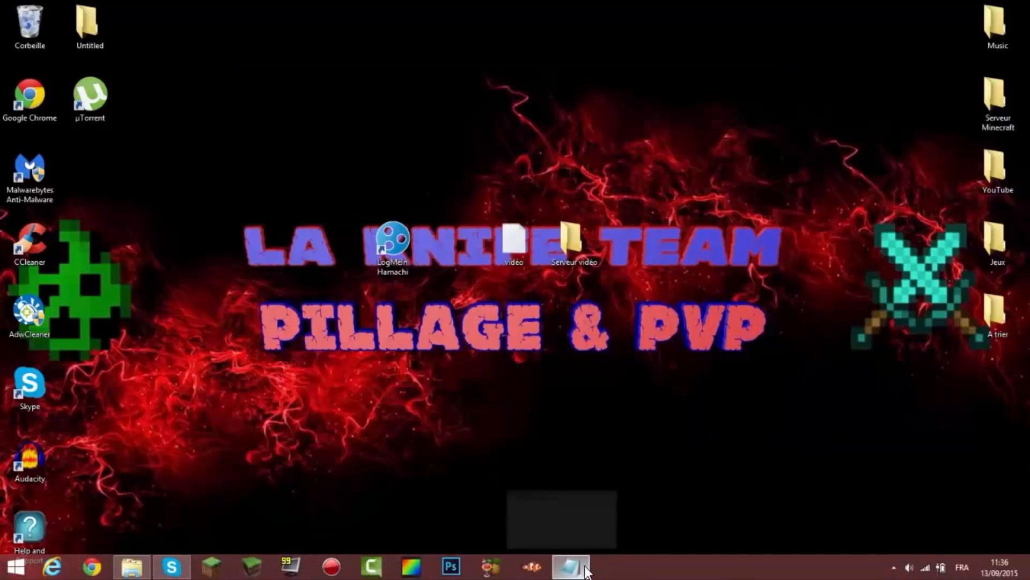
Close the vidéo notes file, move the LogMeIn Hamachi shortcut next to it on the desktop, and start Hamachi.
left_click(571, 568)
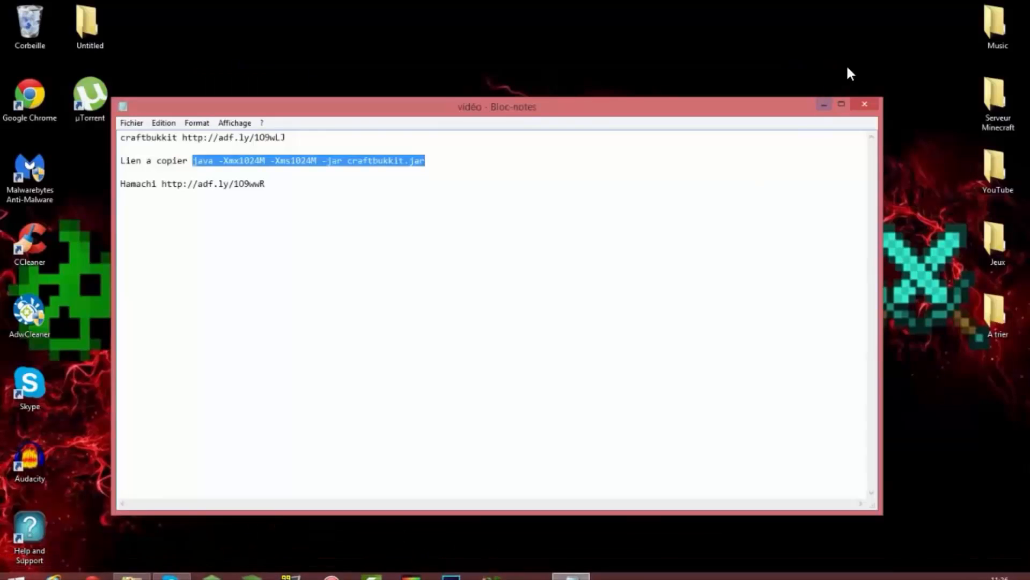
left_click(865, 103)
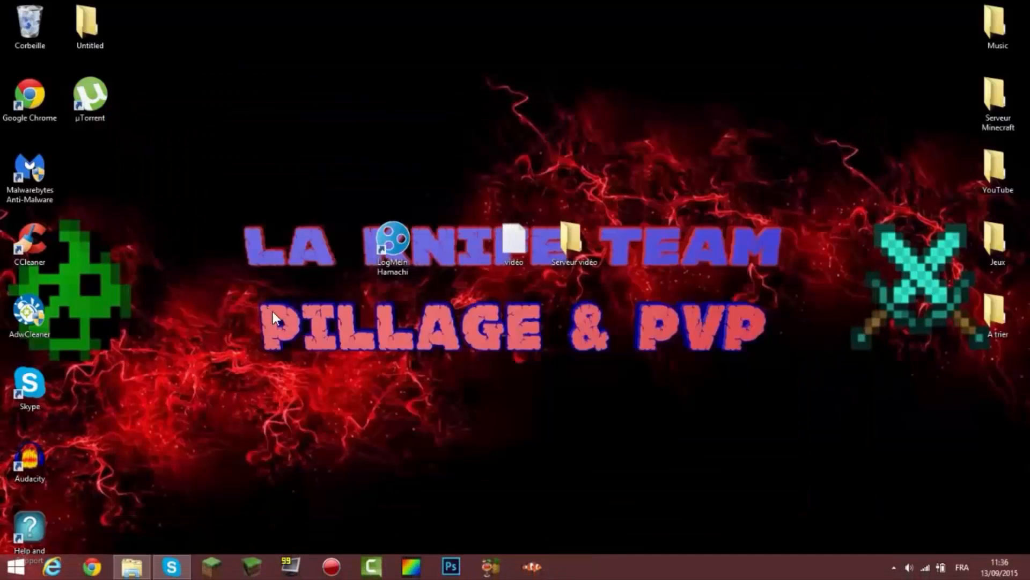
left_click_drag(381, 253, 446, 241)
double_click(445, 241)
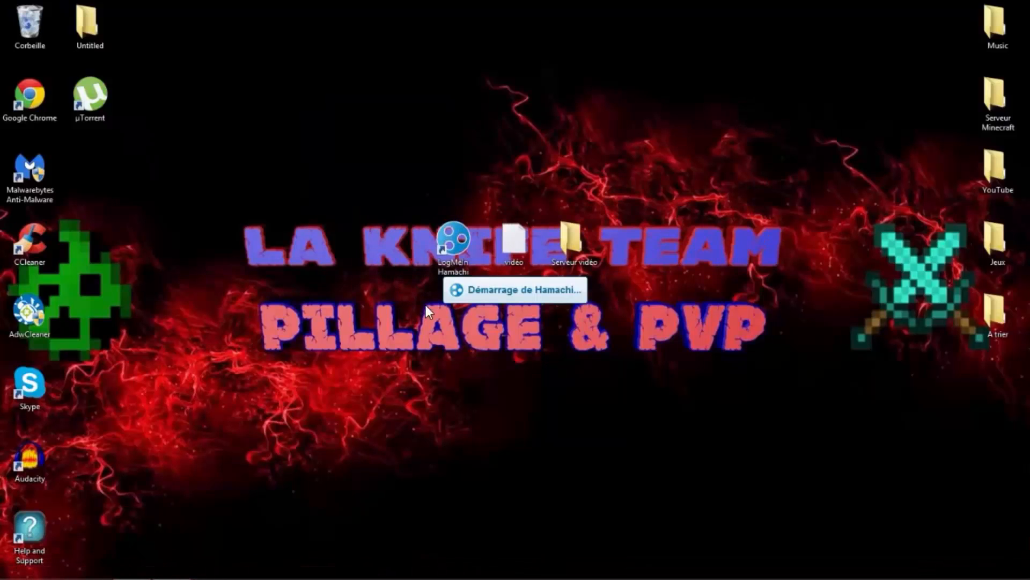
Power on Hamachi, sign in with the LogMeIn ID and account password, and dismiss the status notification.
left_click_drag(102, 52, 488, 98)
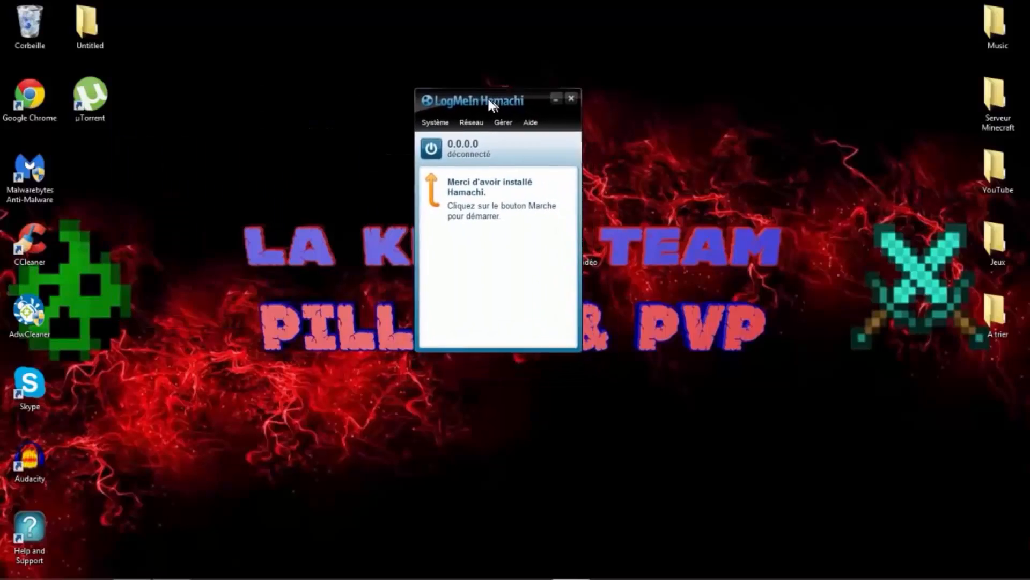
left_click(427, 148)
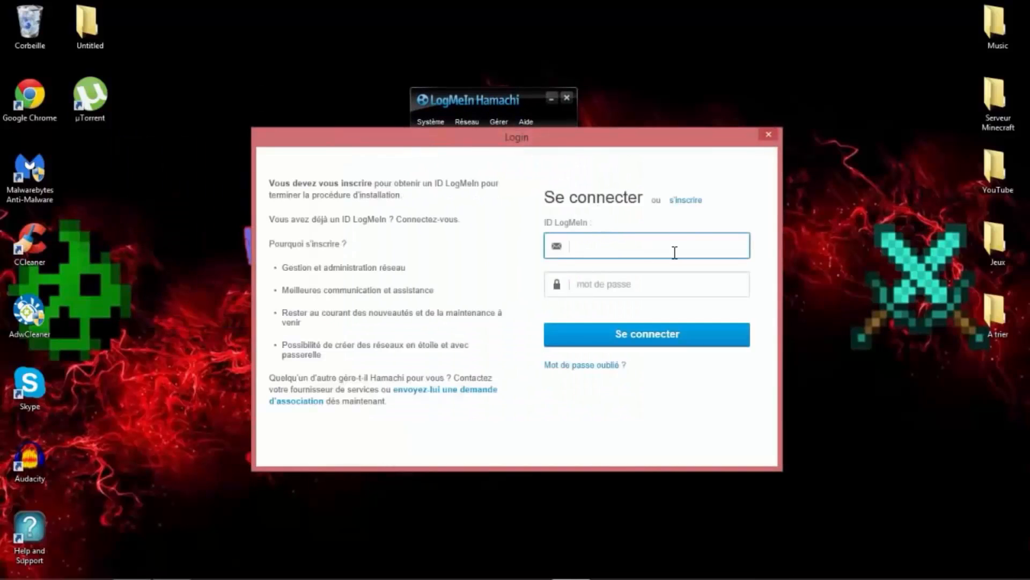
type("...")
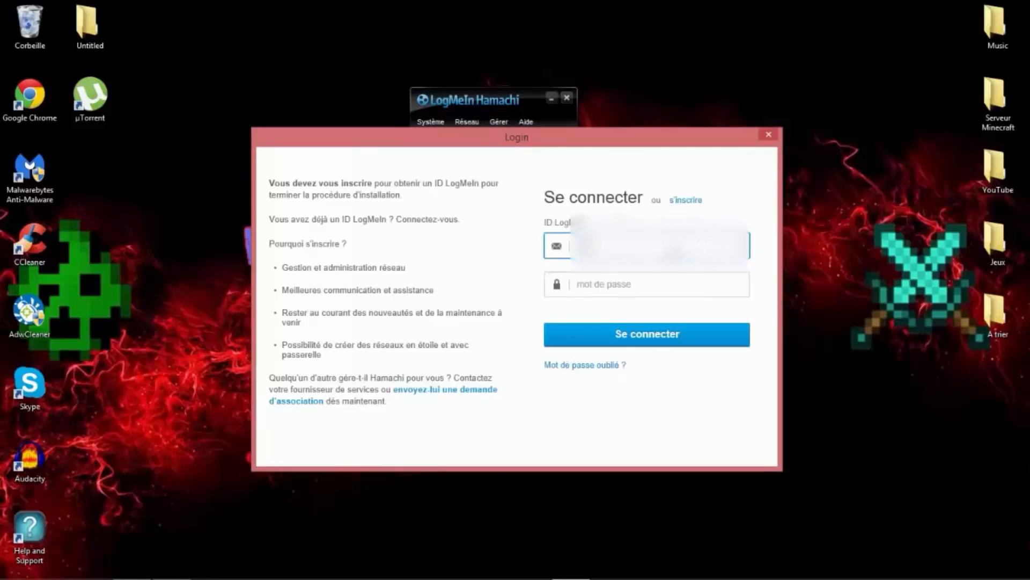
type("......")
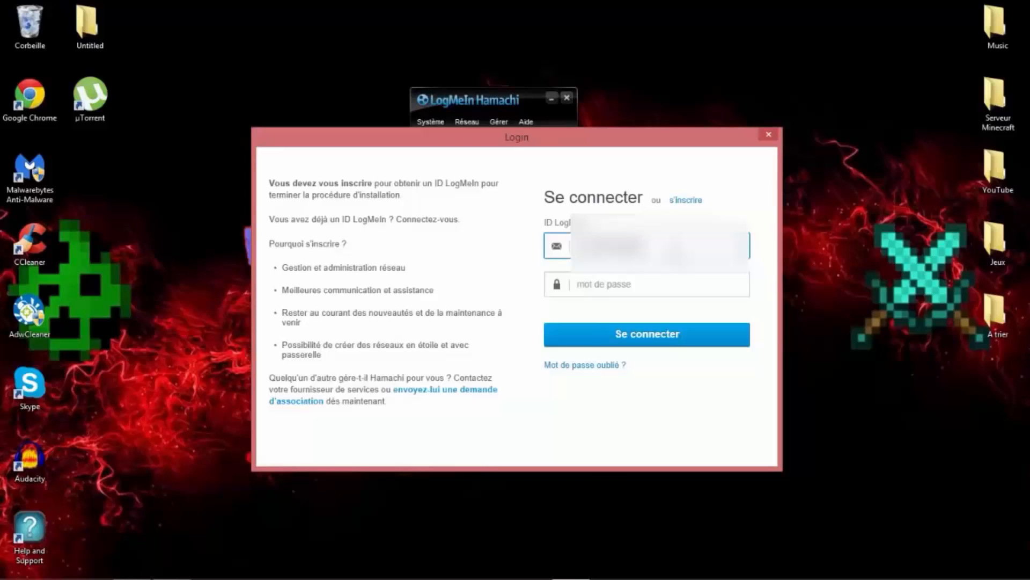
type("...")
key("Tab")
type("•••••••••")
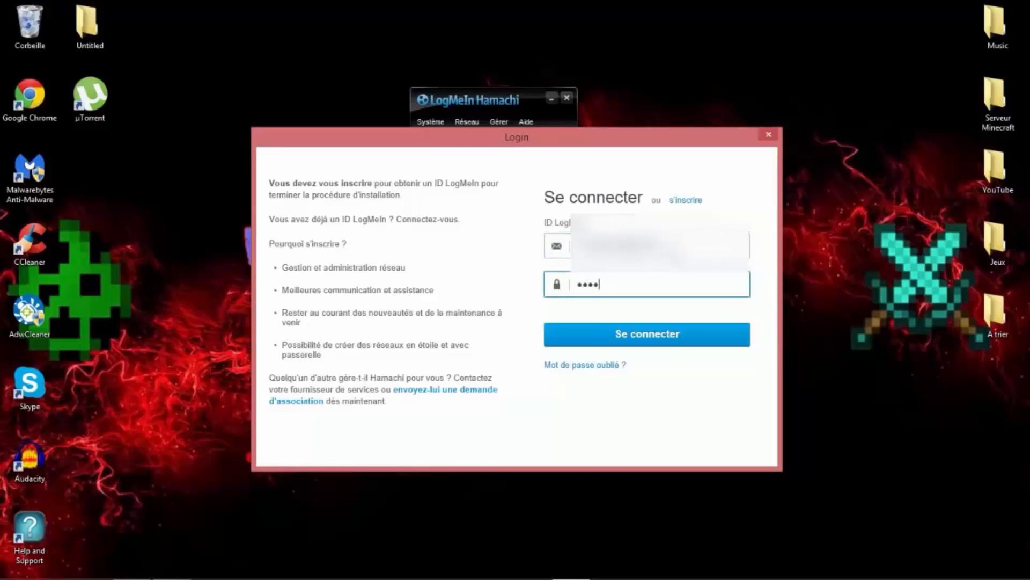
left_click(643, 338)
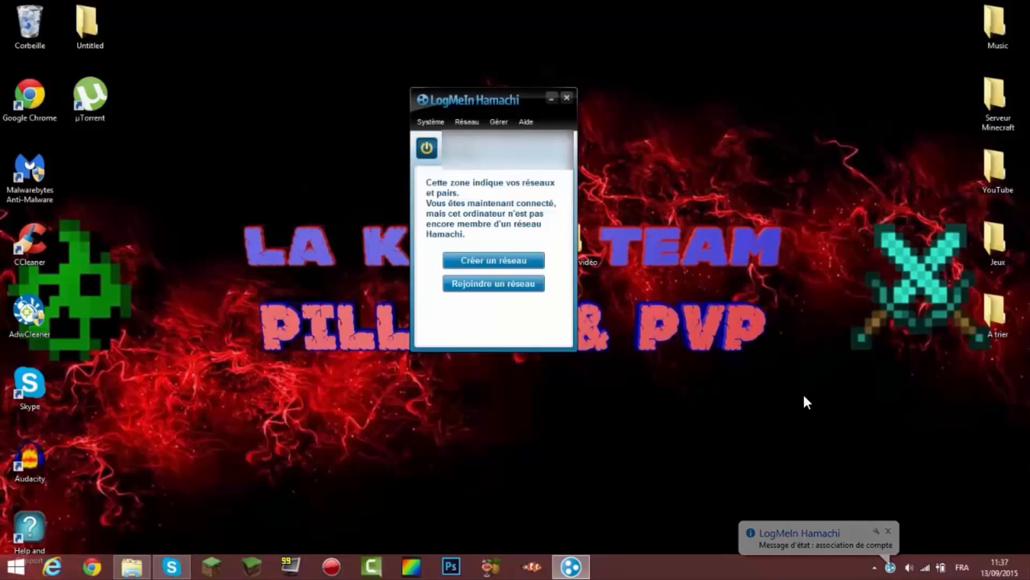
left_click(888, 531)
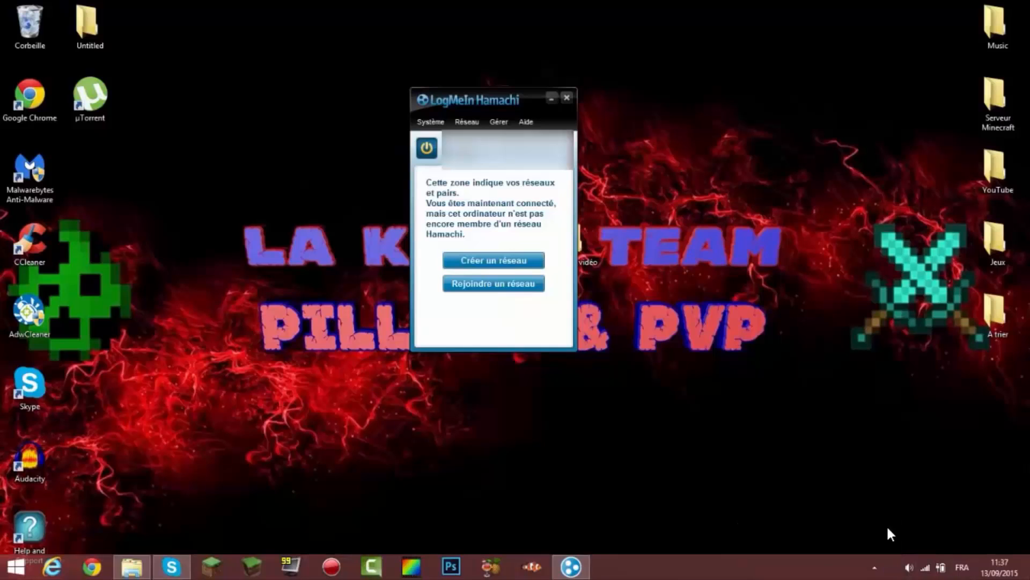
Create a client-owned Hamachi network with the ID YouTube05, entering and confirming the network password.
left_click_drag(484, 99, 481, 131)
left_click(486, 292)
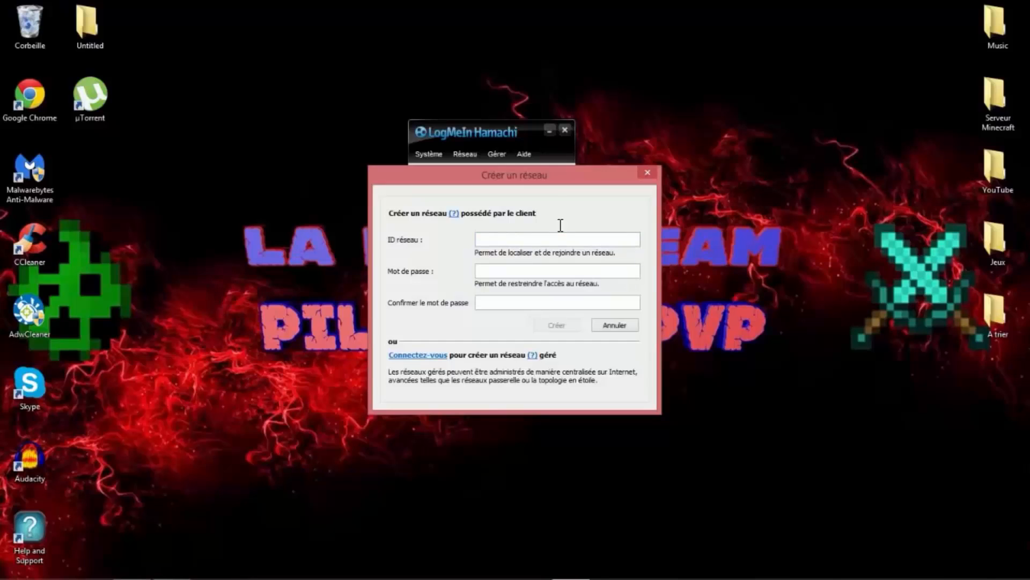
left_click(524, 239)
type("YouTube")
left_click(477, 271)
type("•••")
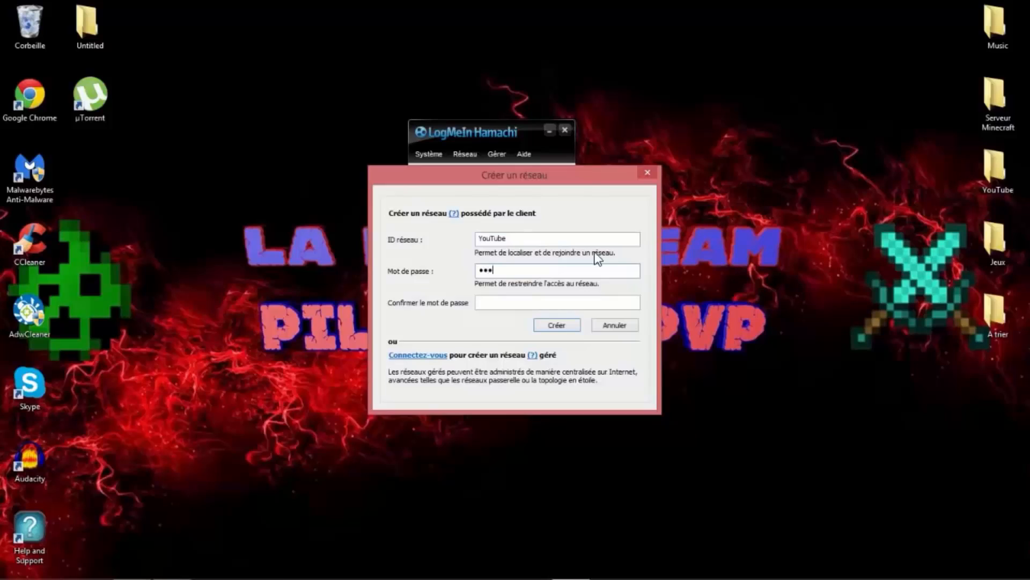
left_click(523, 301)
type("•••")
left_click(557, 321)
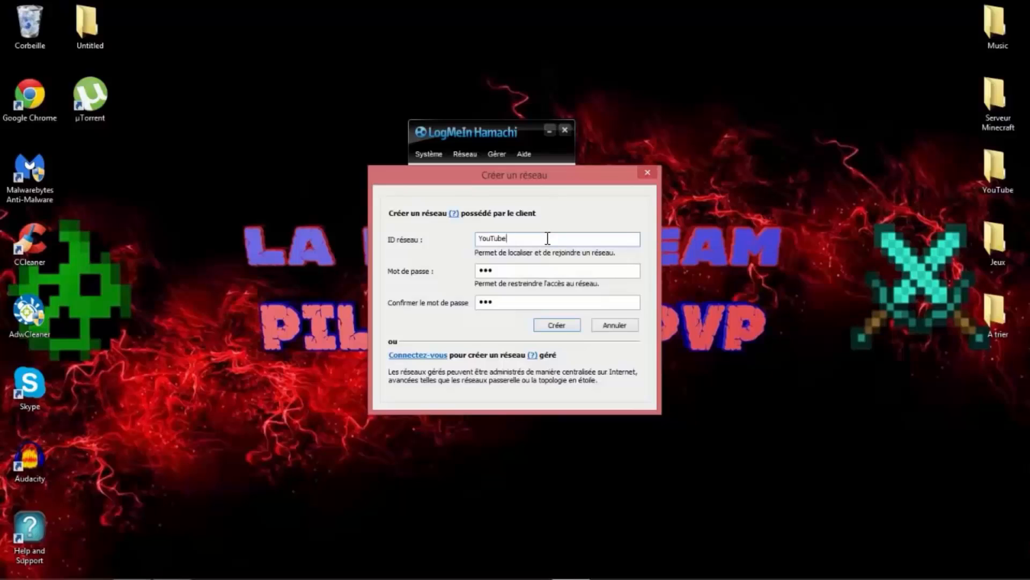
type("05")
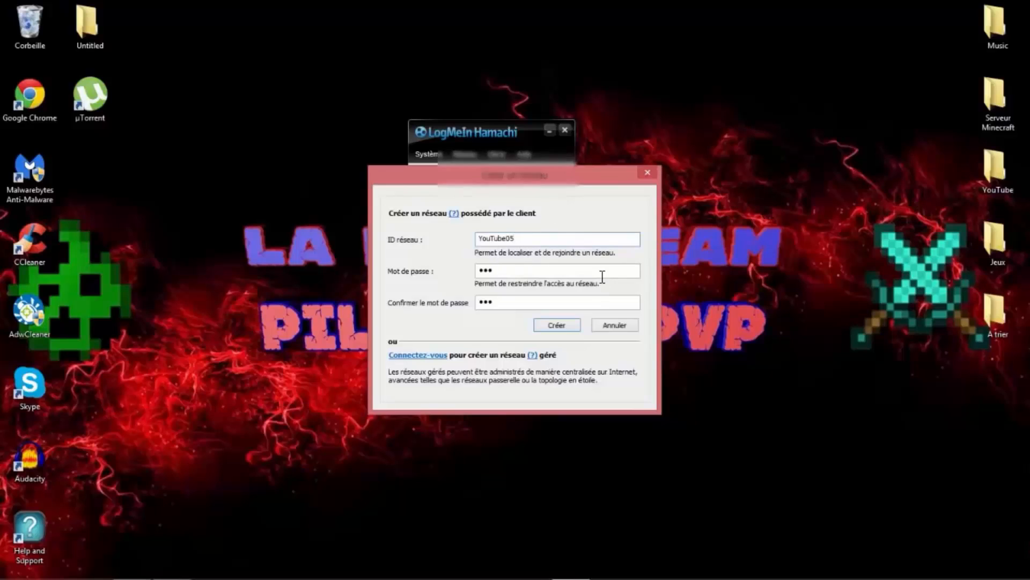
left_click(561, 323)
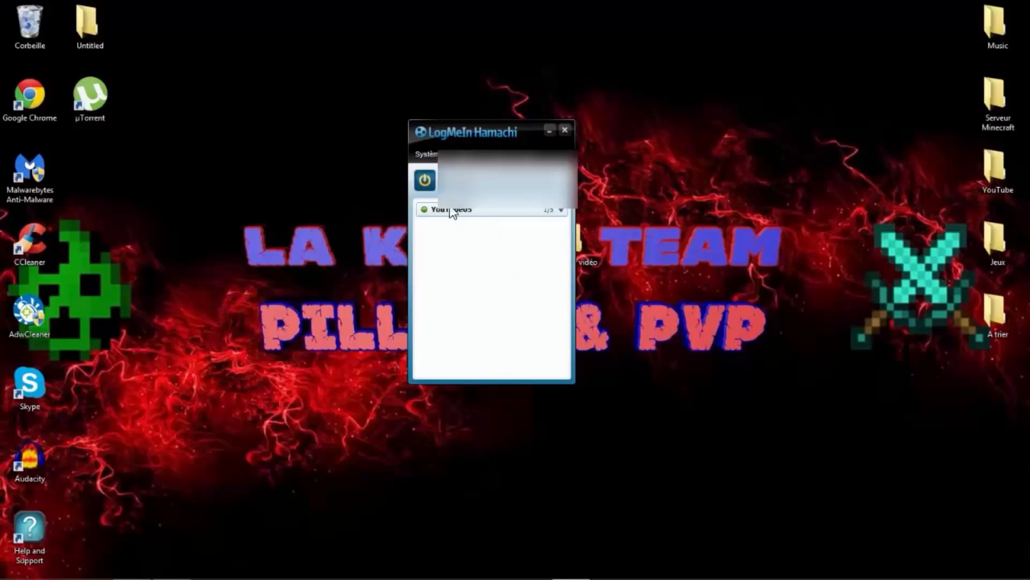
Try to join a Hamachi network using the ID Youtube05 and the network password.
left_click(456, 154)
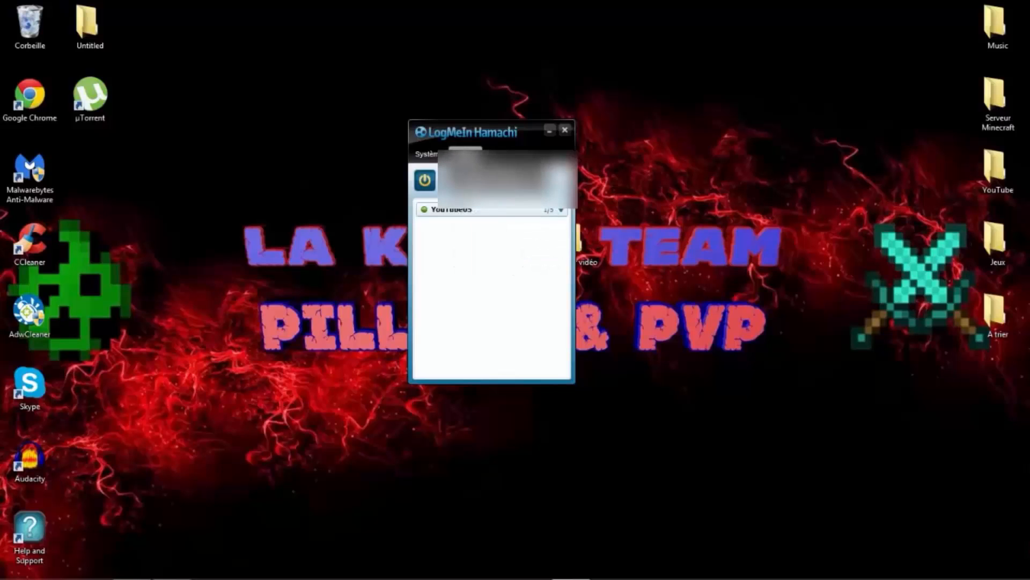
left_click(475, 179)
left_click_drag(465, 231, 537, 220)
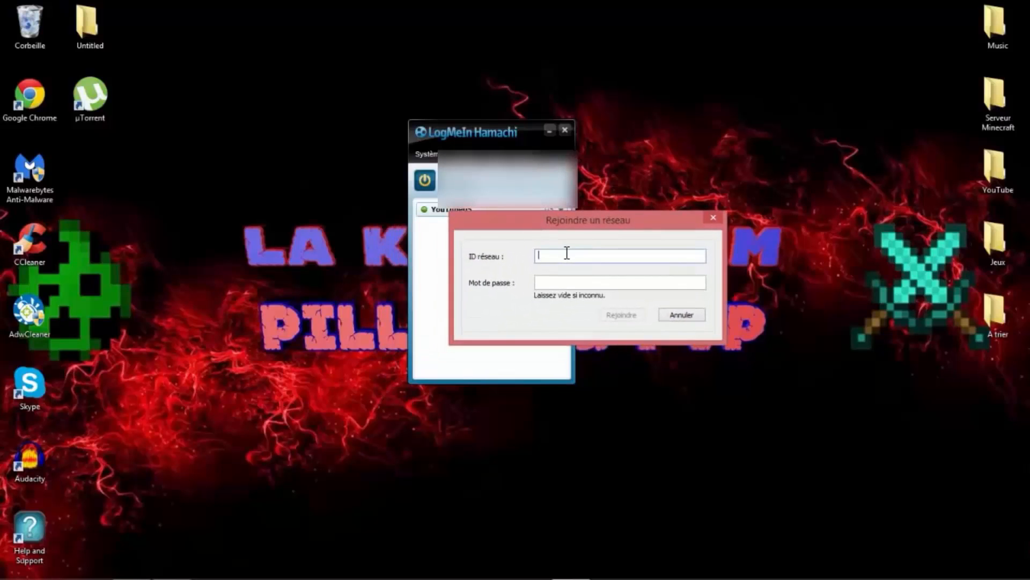
type("Youtube05")
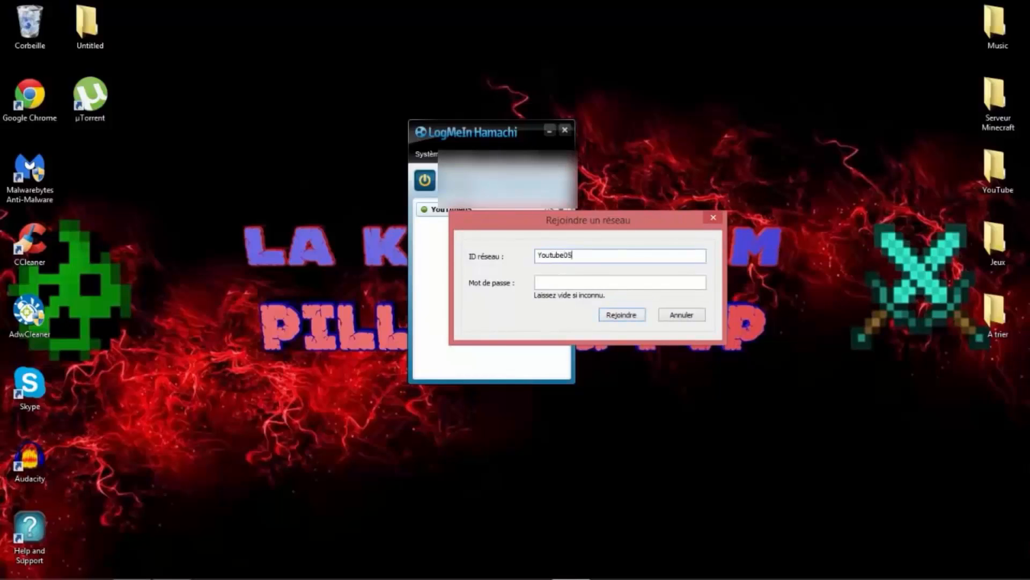
left_click(541, 280)
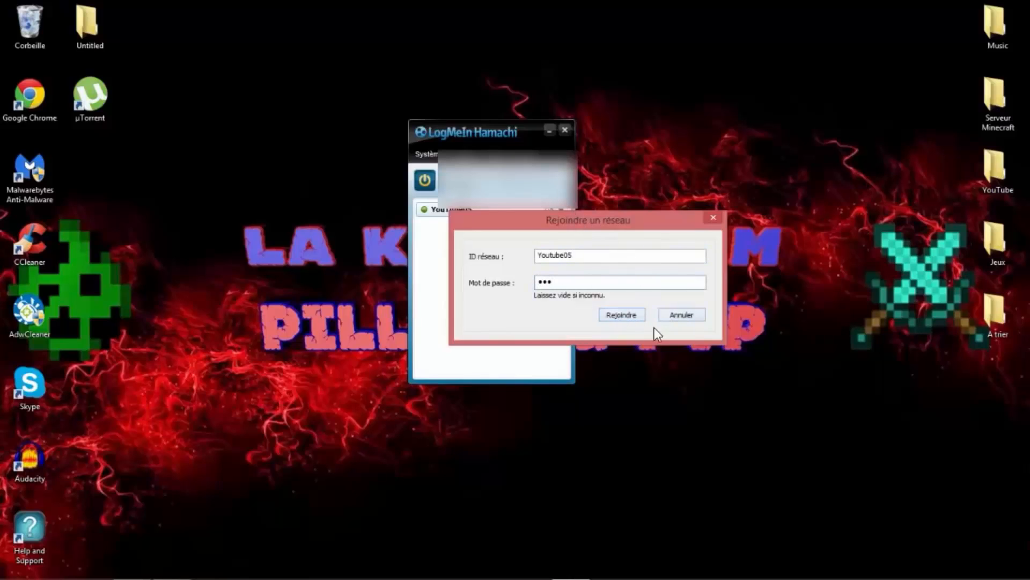
type("•")
key("Return")
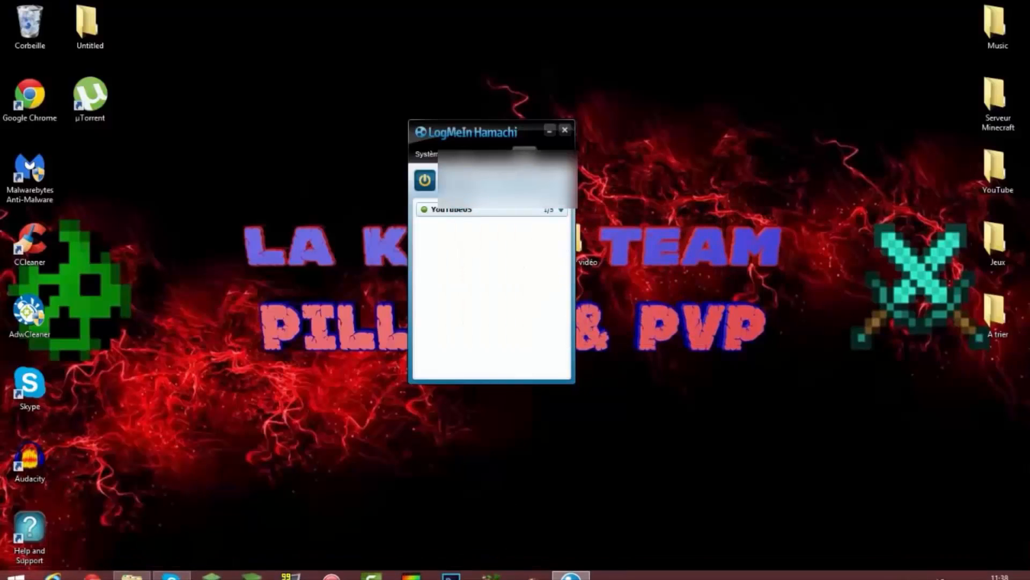
Move Hamachi aside, open the Minecraft launcher, and start the game with the tmi_ profile.
left_click_drag(510, 130, 708, 139)
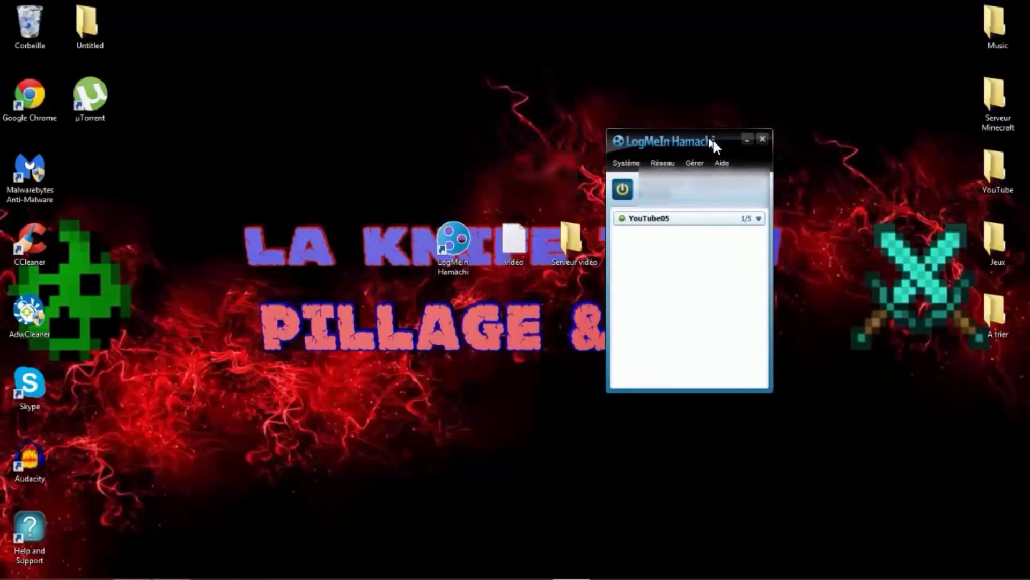
mouse_move(336, 575)
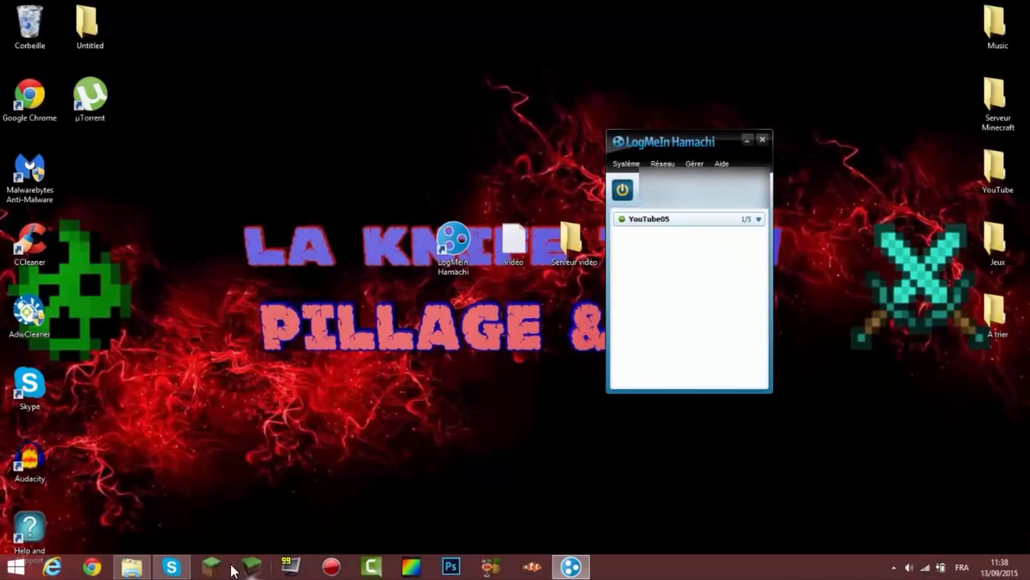
left_click(213, 566)
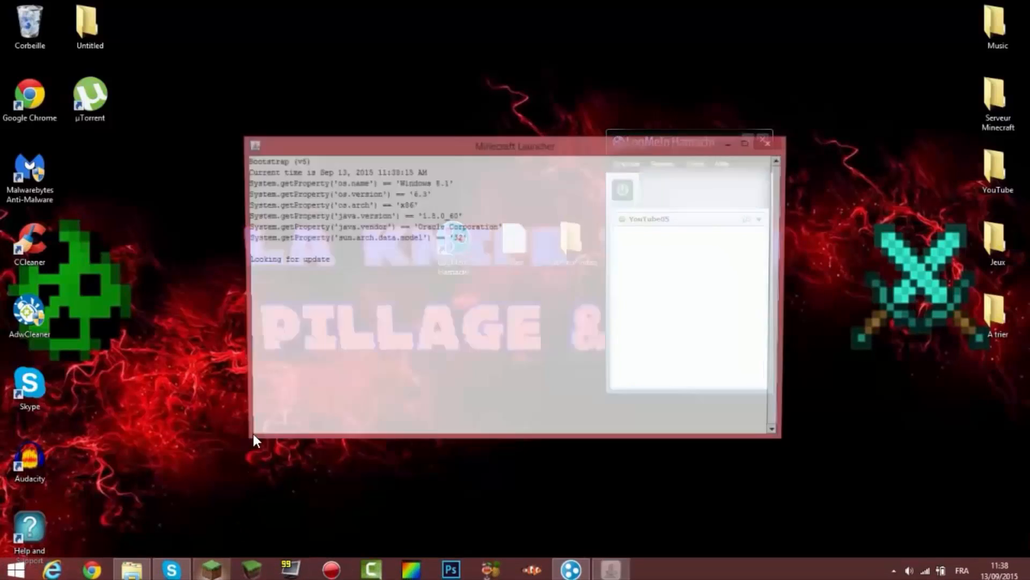
left_click_drag(502, 153, 290, 131)
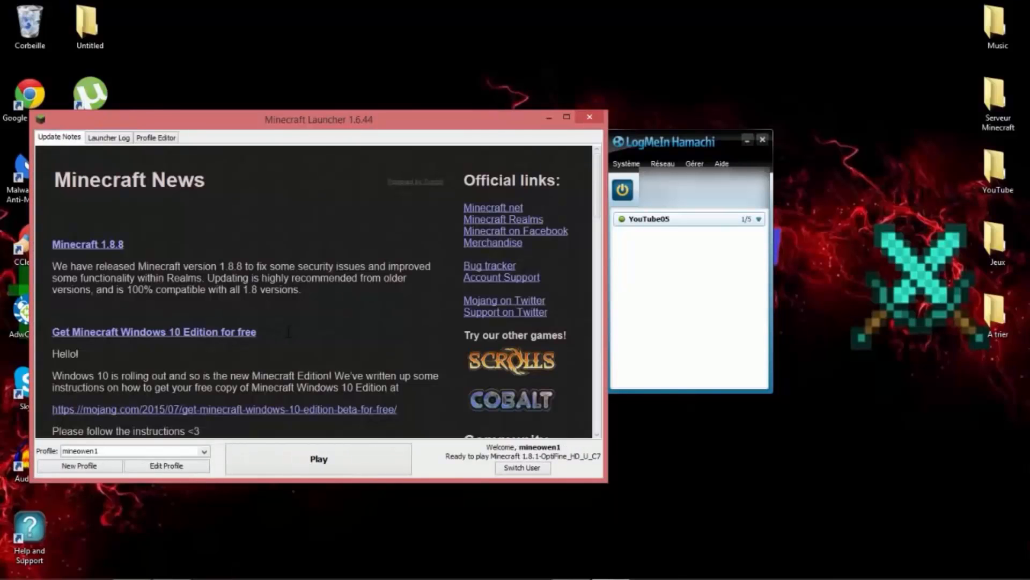
left_click(164, 450)
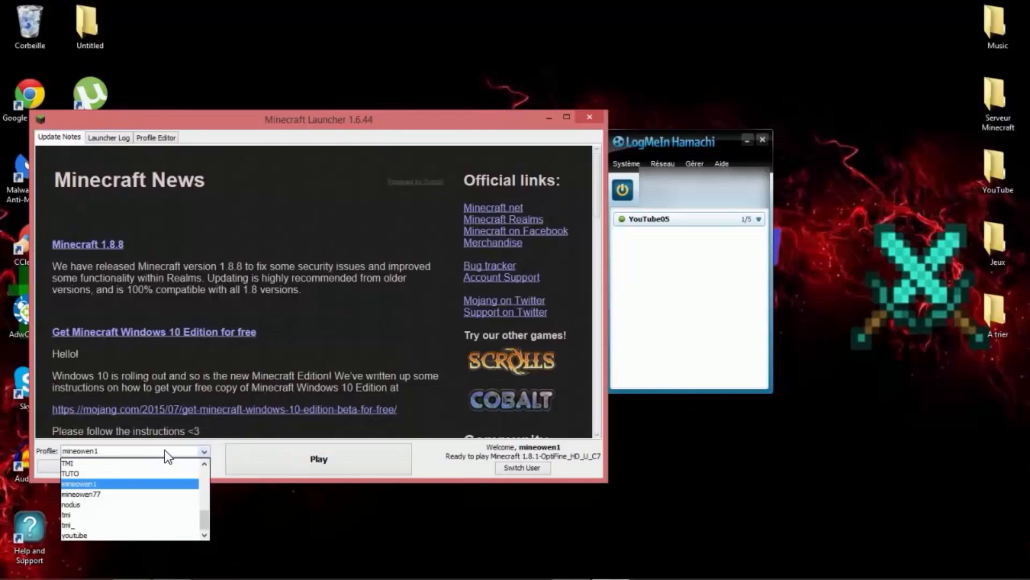
scroll(164, 495, "up", 3)
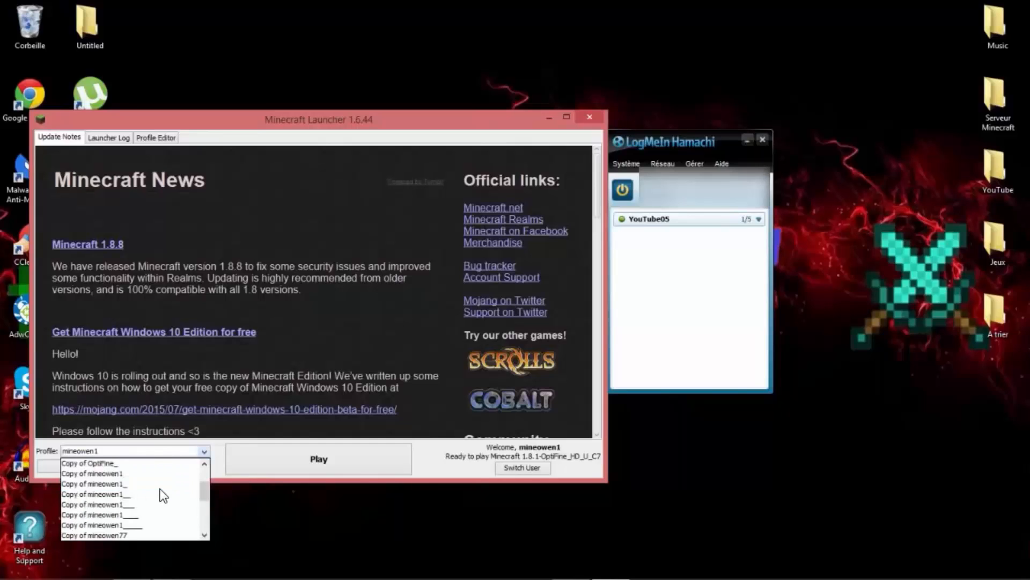
scroll(161, 495, "down", 5)
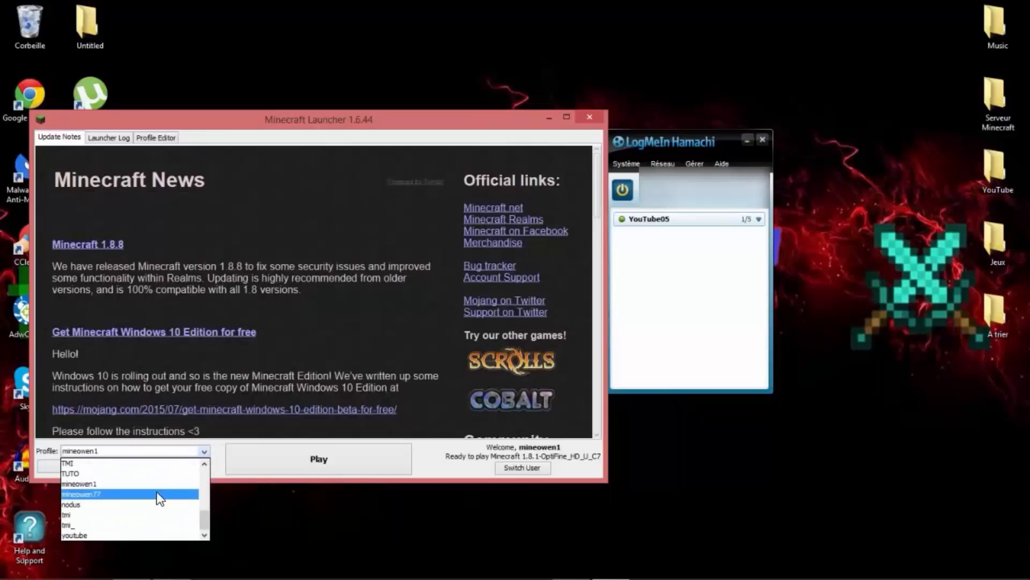
left_click(110, 526)
left_click(295, 466)
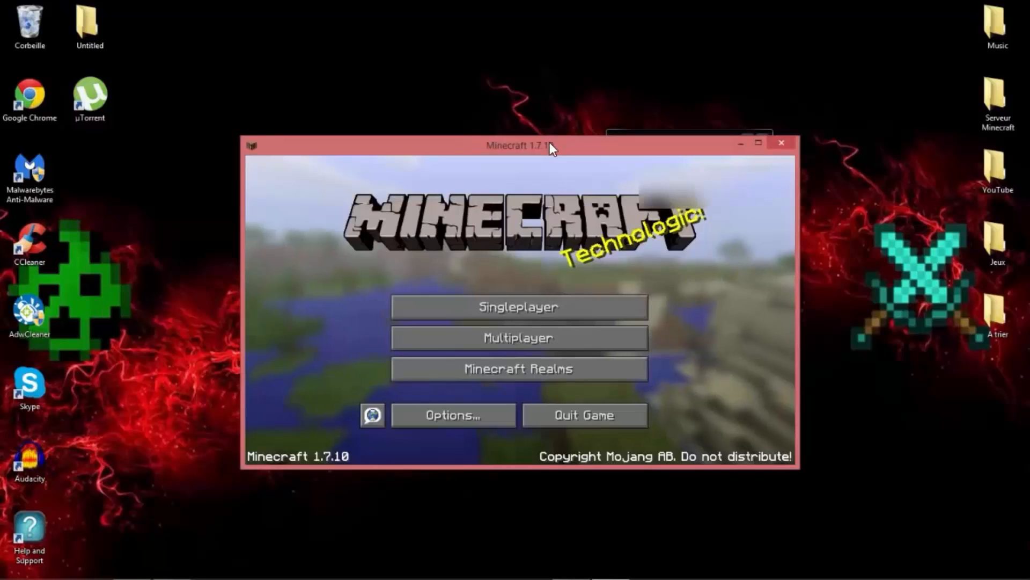
Place the Minecraft window beside Hamachi, and delete the Minecraft Server entry below Kohi European Server from the multiplayer list.
left_click_drag(582, 150, 376, 131)
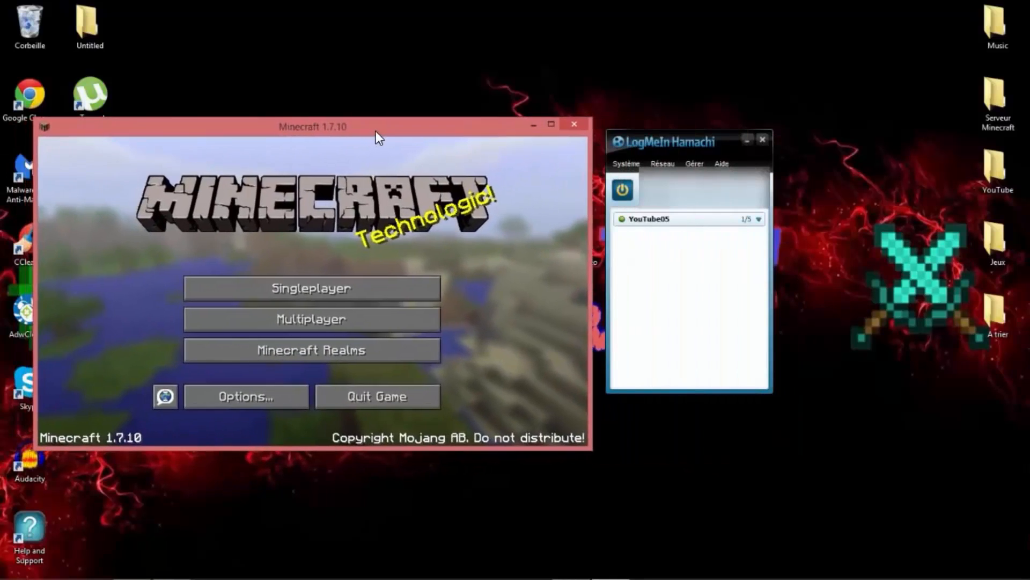
left_click(342, 318)
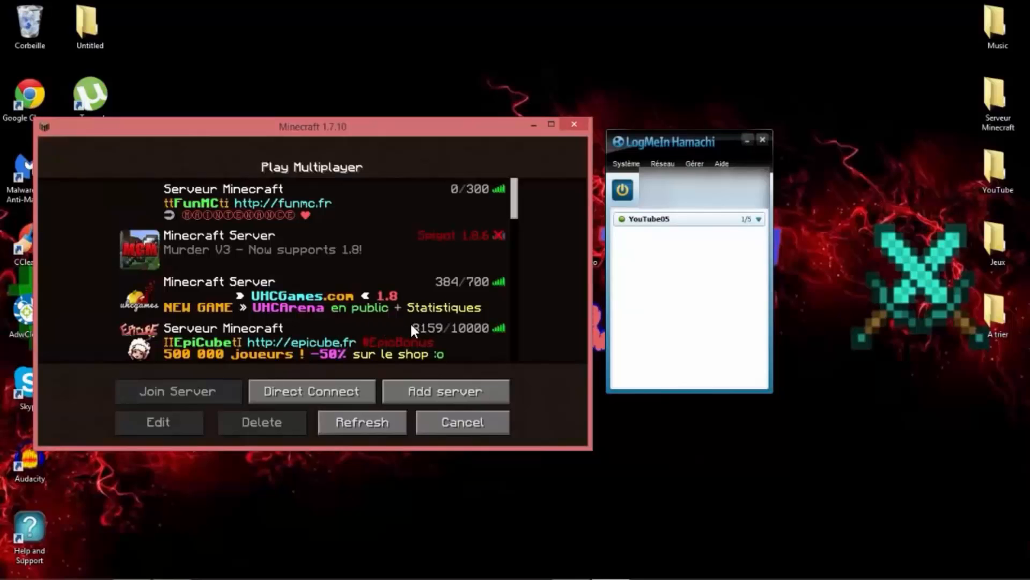
scroll(447, 318, "down", 5)
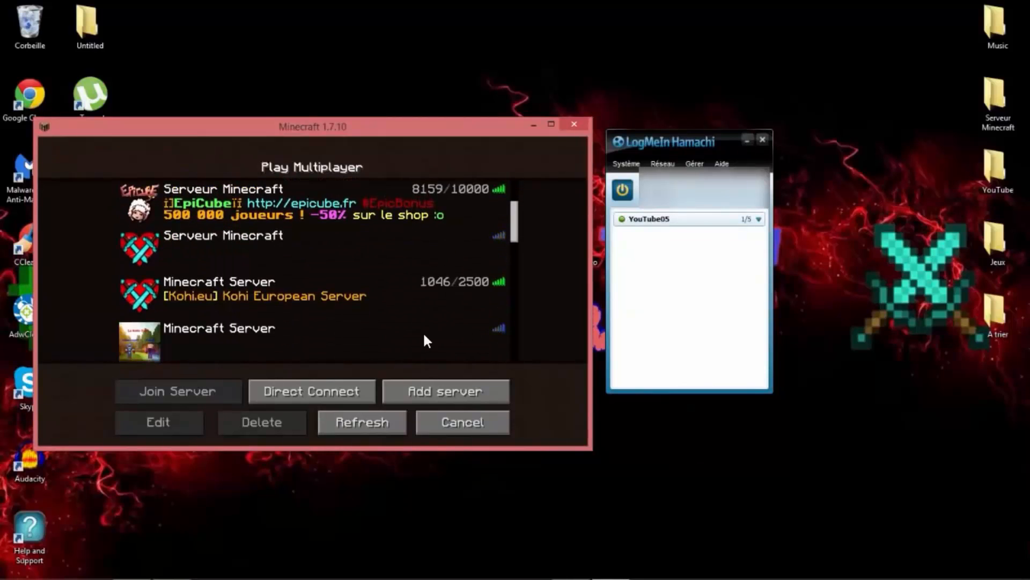
left_click(423, 331)
left_click(248, 423)
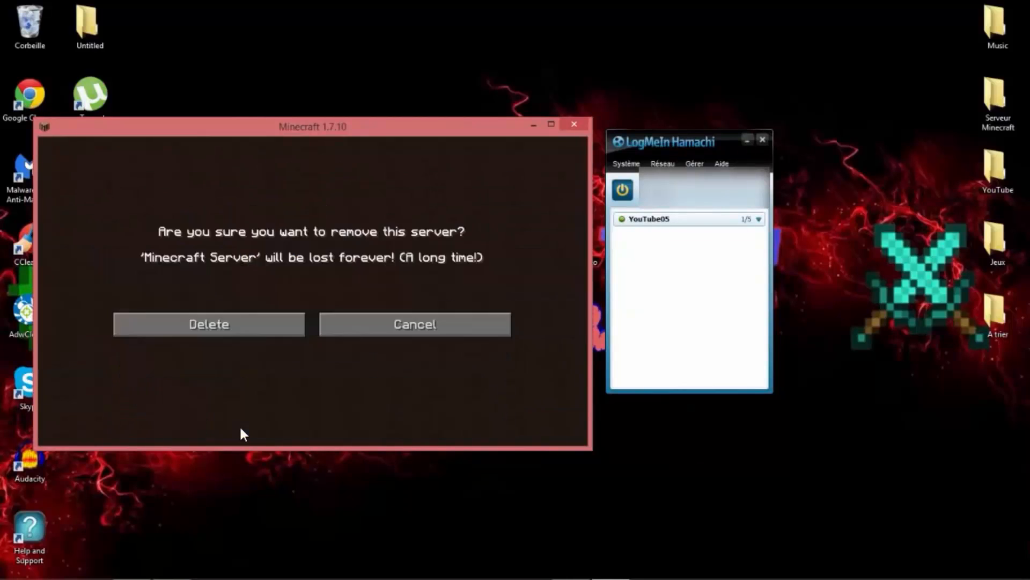
left_click(246, 320)
Add a multiplayer server entry named Minecraft Server with the Hamachi IPv4 address 25.50.65.125.
scroll(514, 236, "up", 1)
scroll(521, 295, "down", 10)
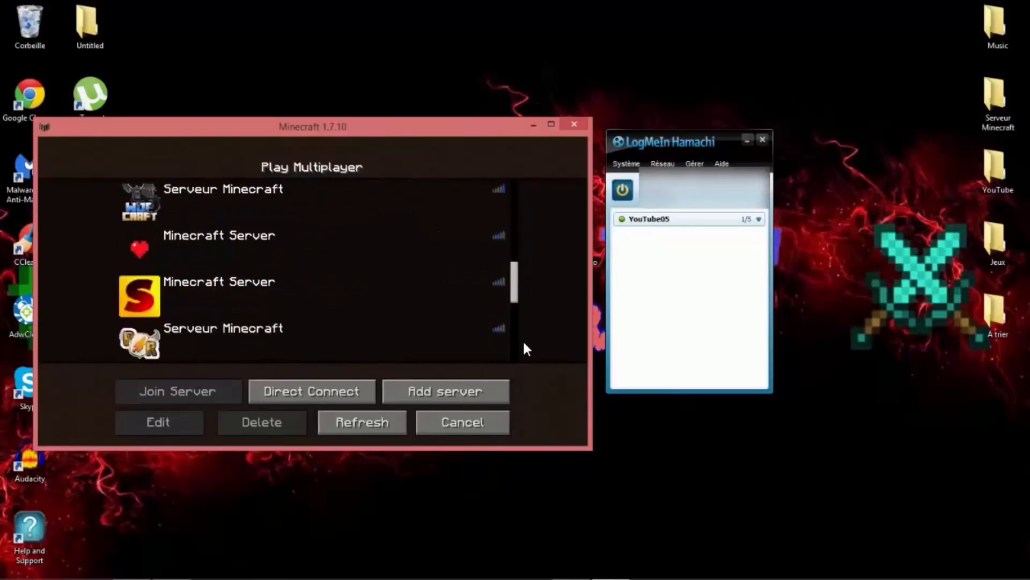
left_click(472, 391)
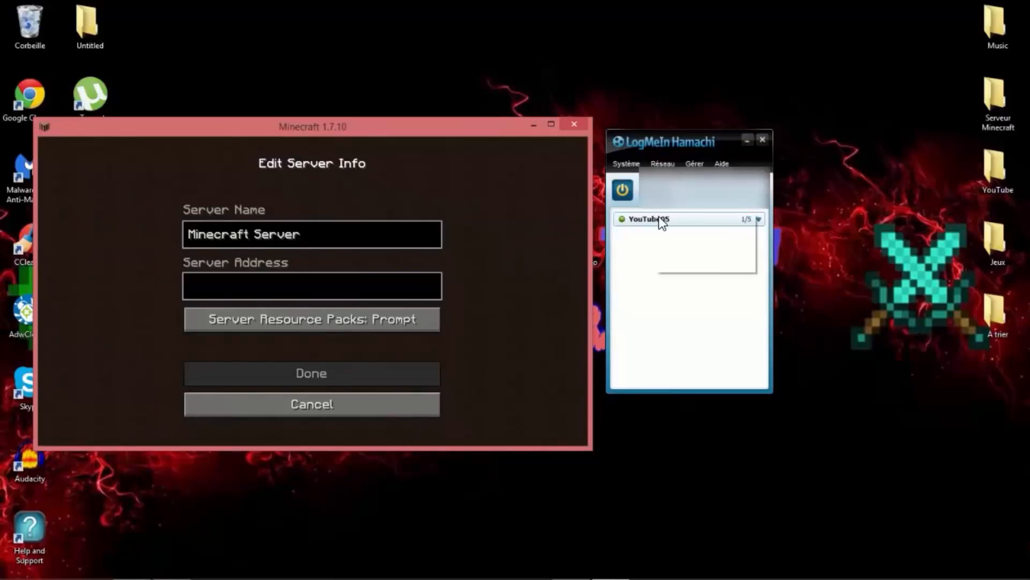
right_click(644, 220)
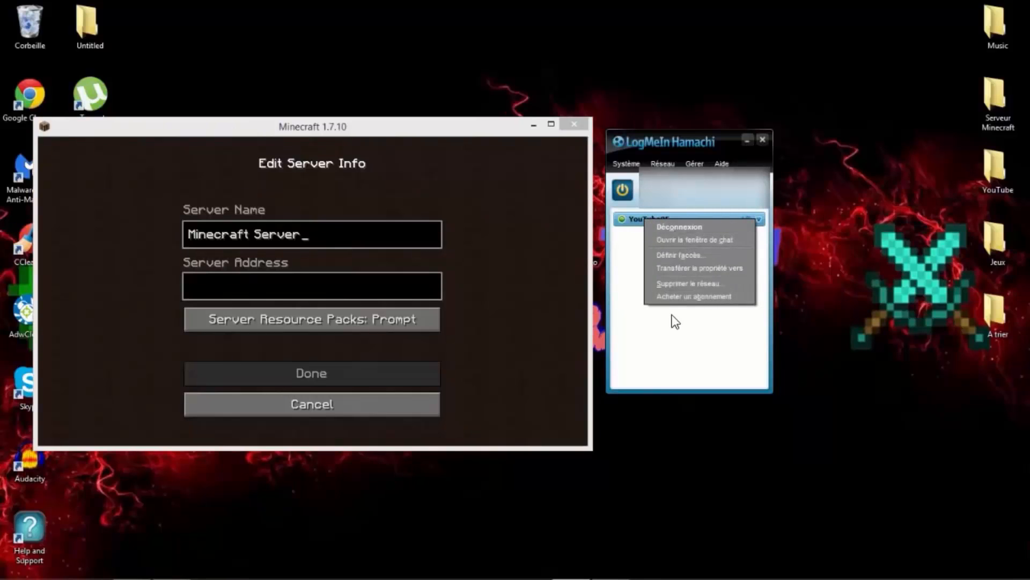
key("Escape")
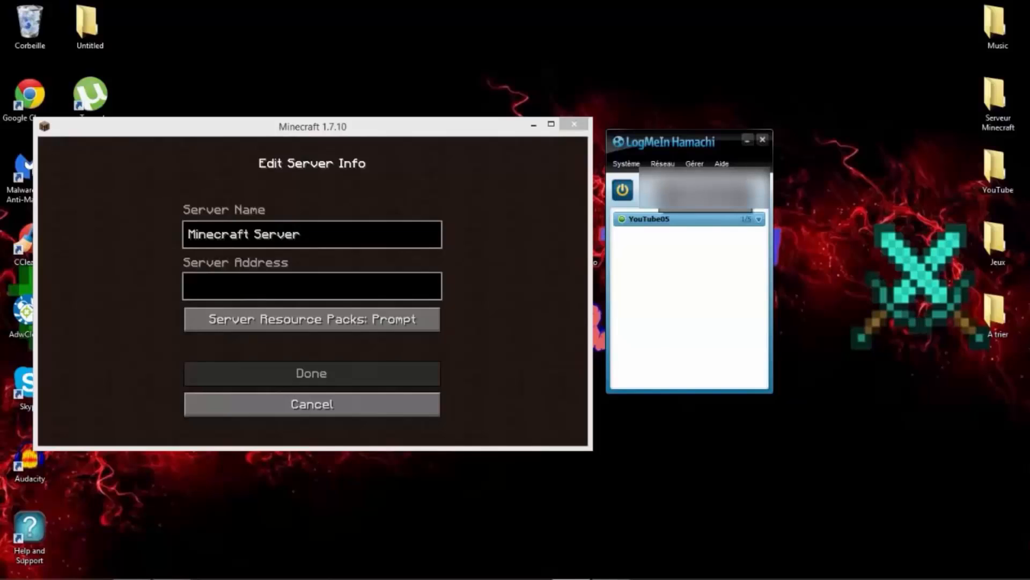
left_click(240, 288)
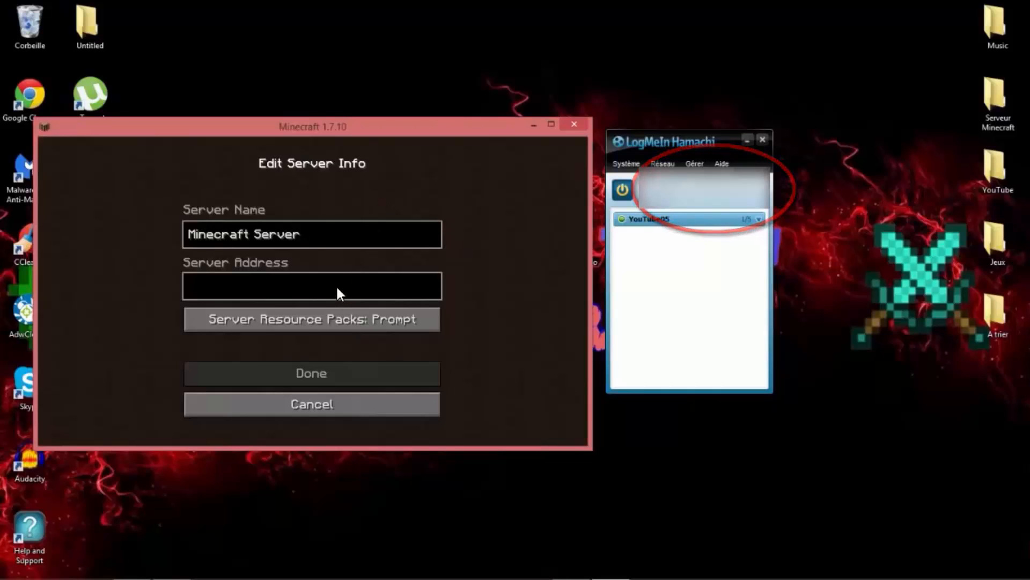
type("25.50.65.125")
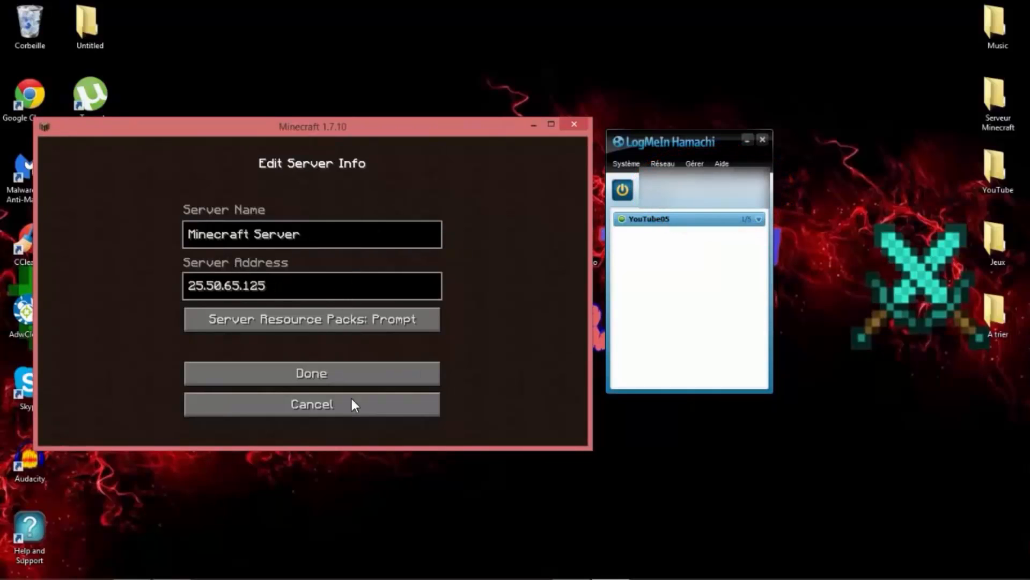
left_click(352, 377)
scroll(514, 327, "down", 2)
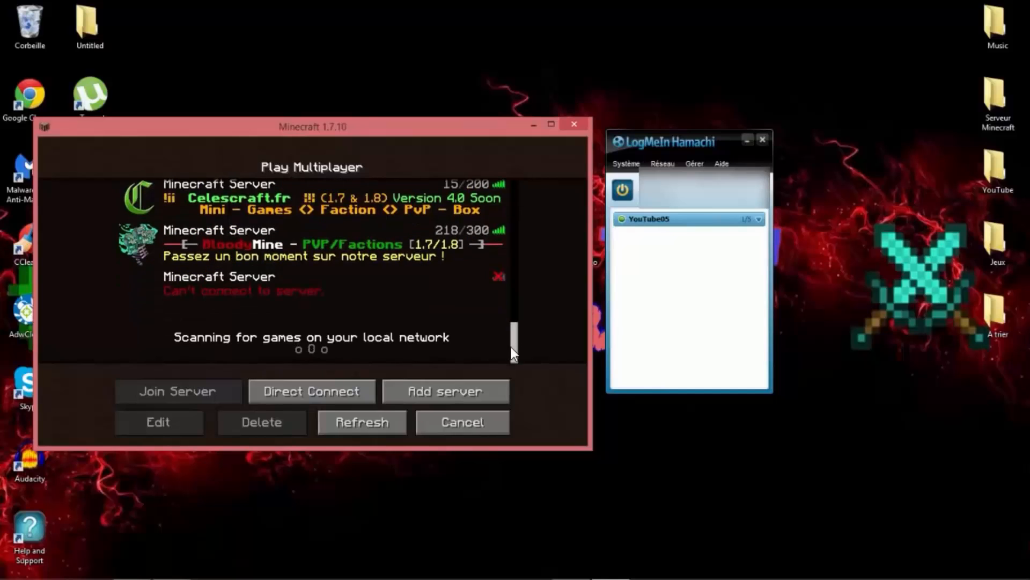
Start the server with the run file in the Serveur vidéo folder, and place its console beside the Minecraft window with Hamachi closed.
mouse_move(623, 577)
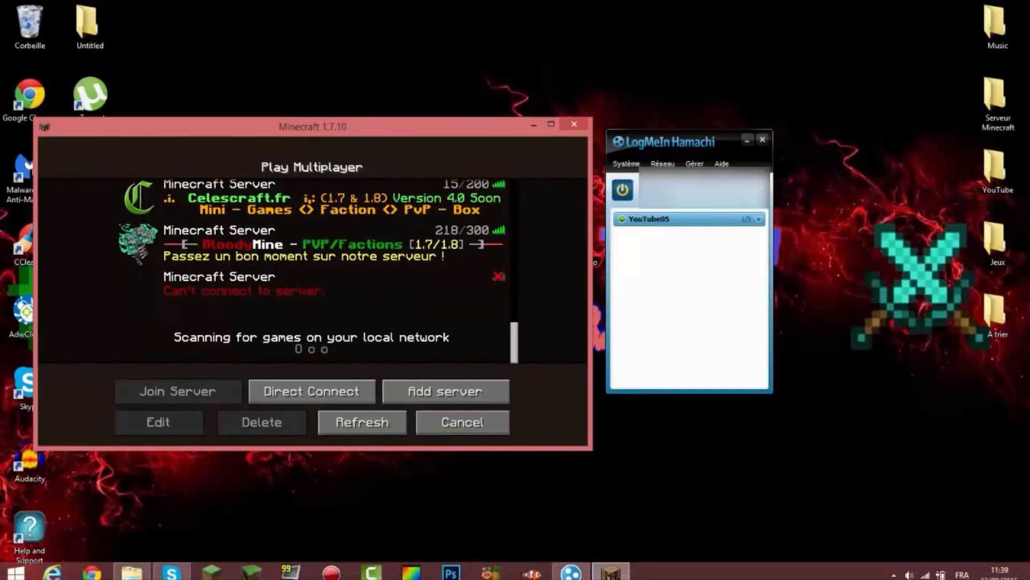
left_click(132, 567)
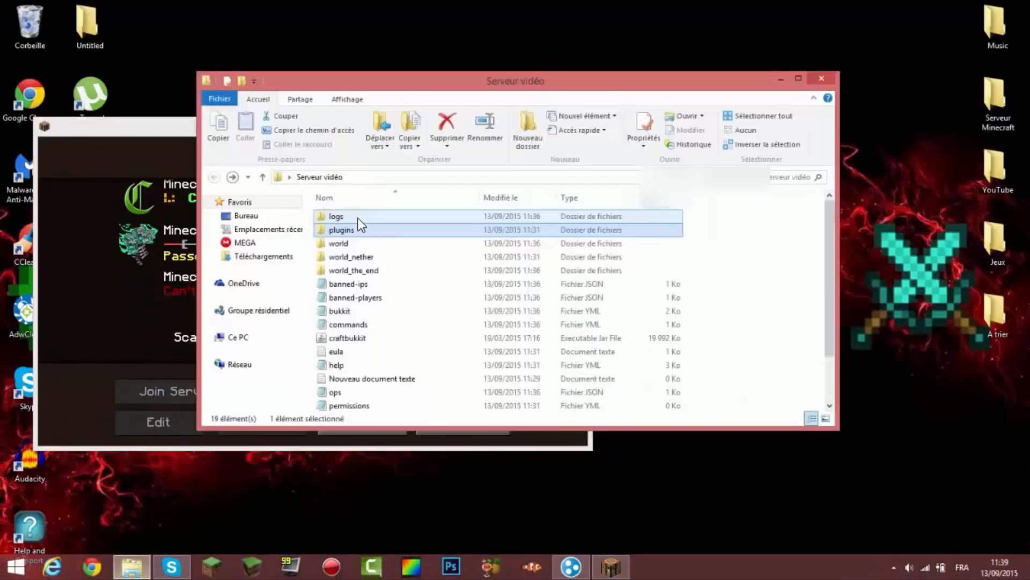
scroll(346, 378, "down", 2)
double_click(335, 363)
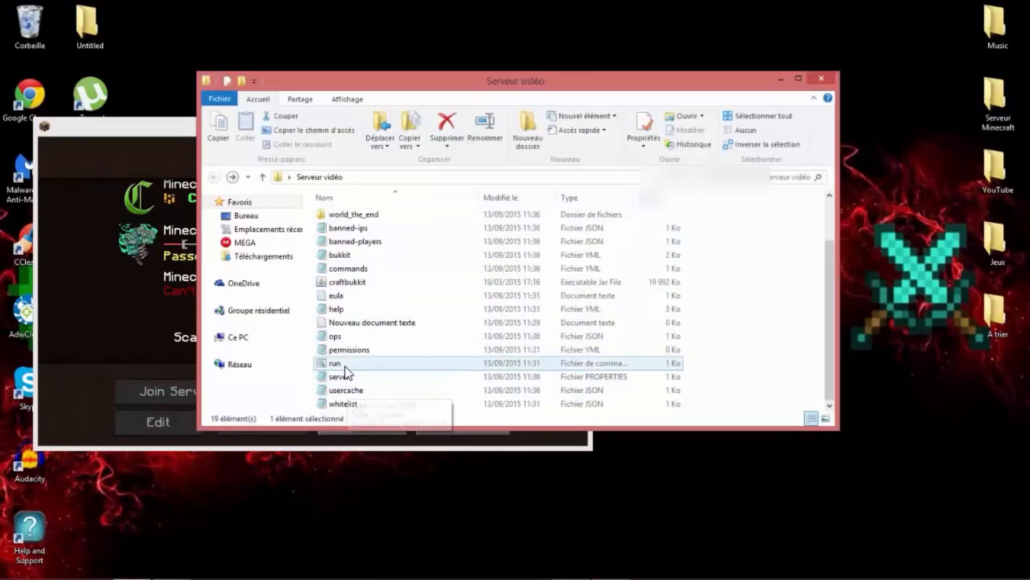
left_click(781, 78)
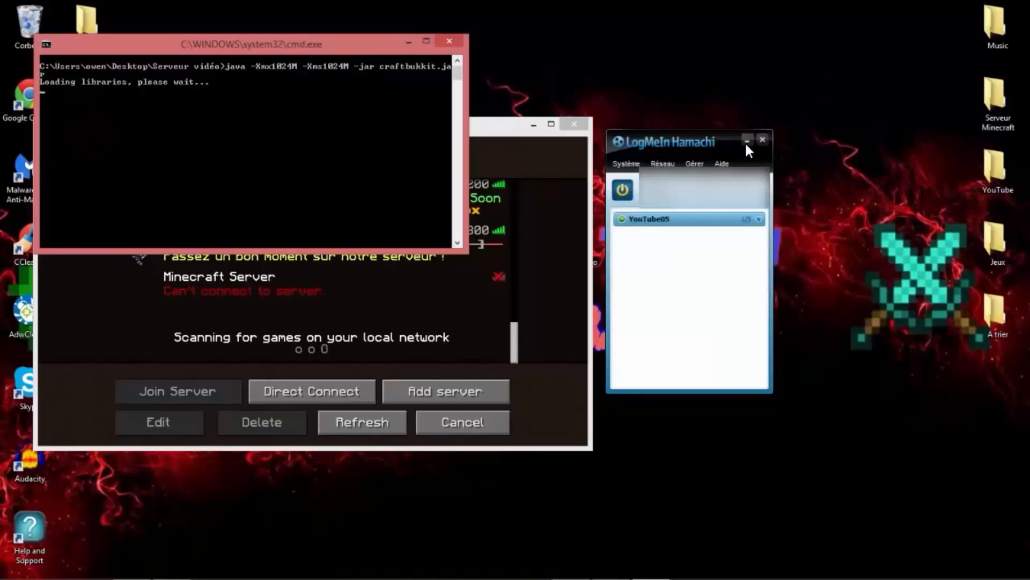
left_click(762, 140)
left_click_drag(316, 47, 877, 149)
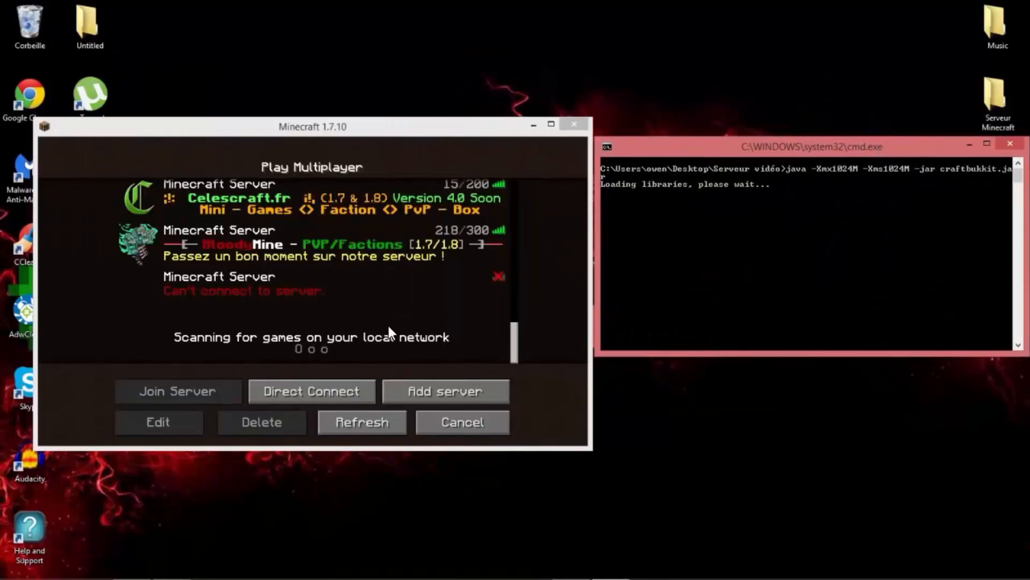
Lower Minecraft's master volume to 29% and reduce the music volume in the sound options.
left_click(462, 422)
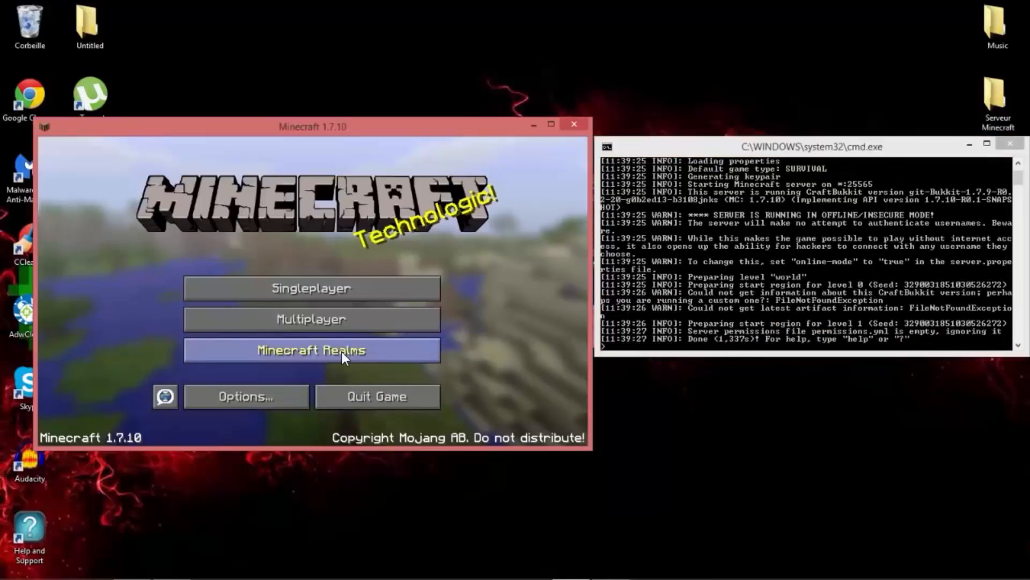
left_click(272, 402)
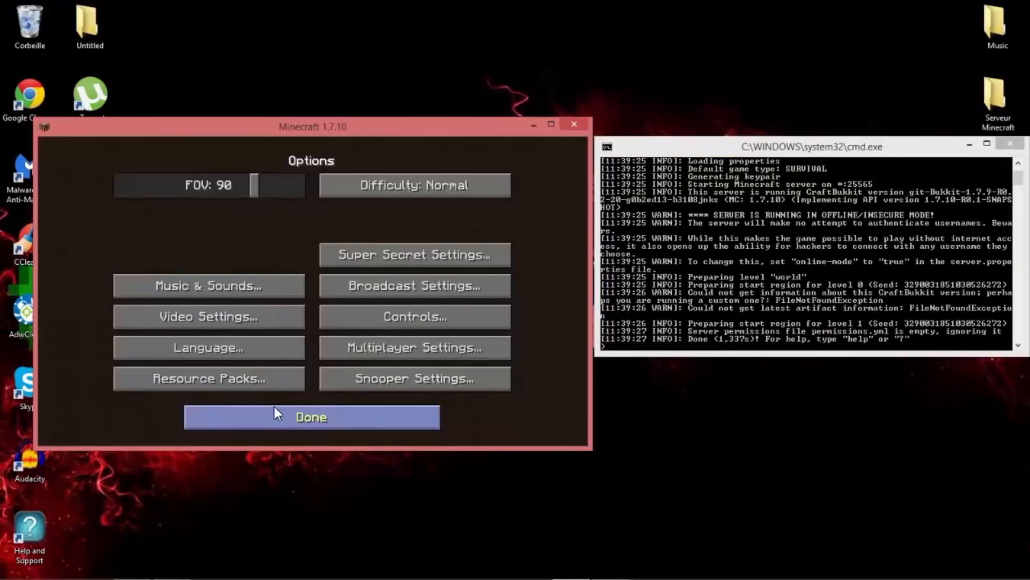
left_click(255, 289)
left_click_drag(293, 186, 231, 188)
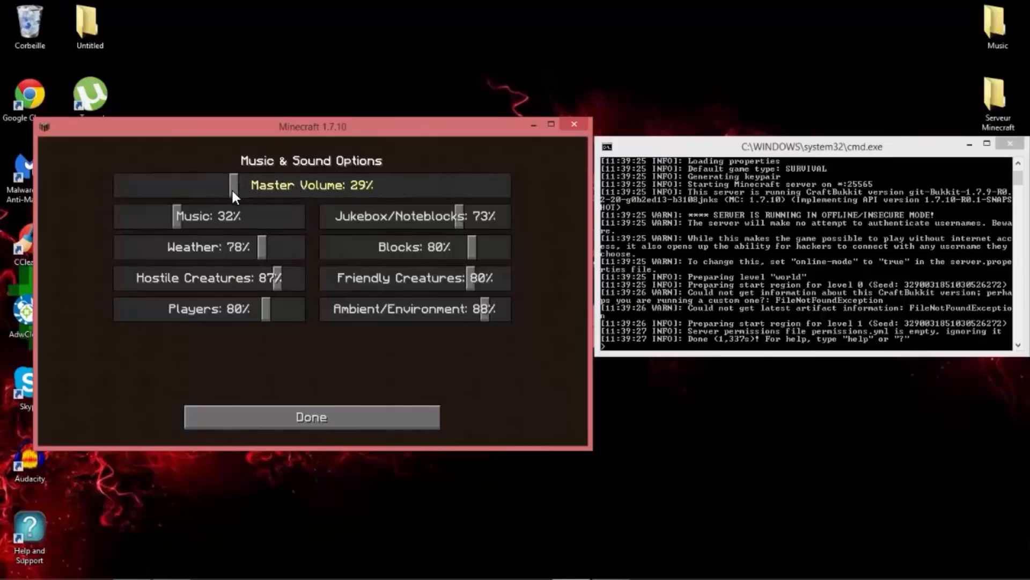
left_click_drag(177, 217, 124, 220)
left_click(288, 420)
left_click(288, 421)
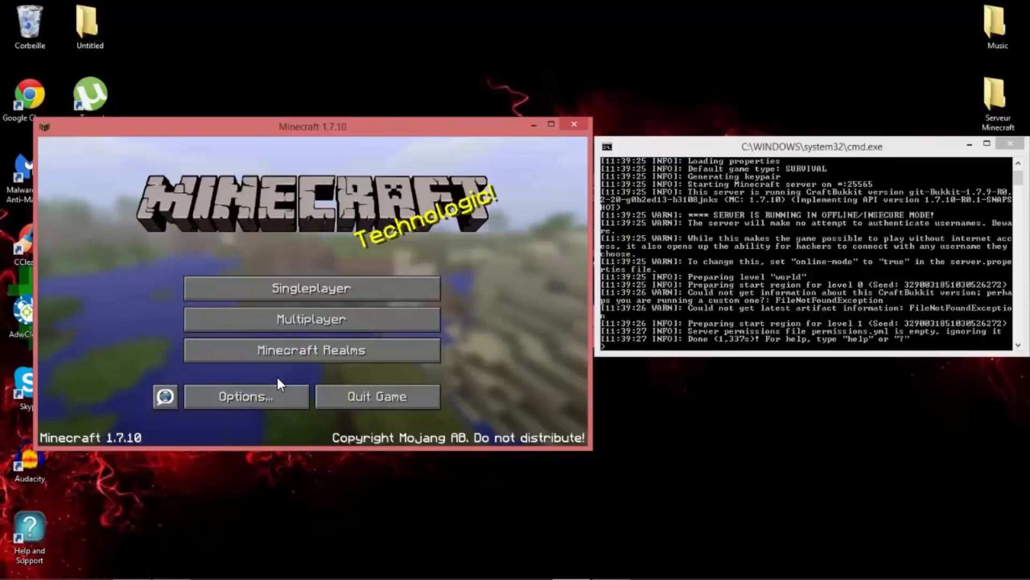
Join the last Minecraft Server entry in the multiplayer list, and maximize the game window before resuming play.
left_click(291, 321)
left_click_drag(514, 205, 497, 356)
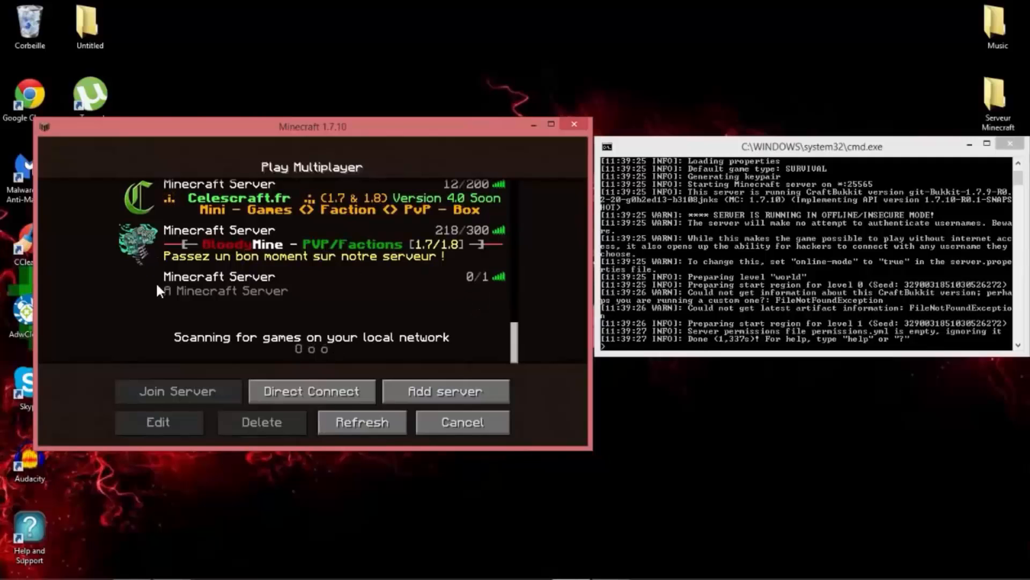
double_click(233, 292)
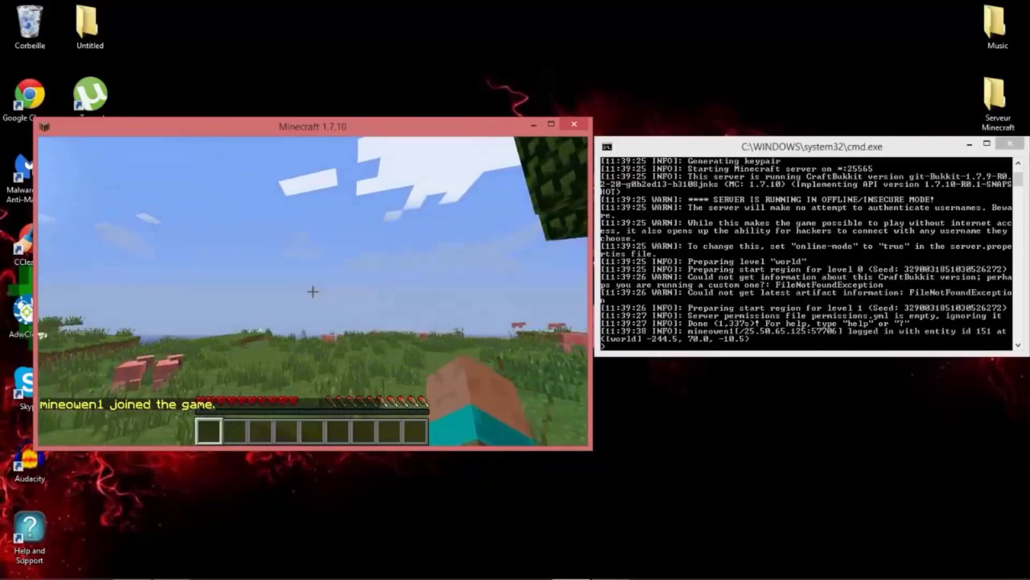
key("Escape")
left_click(553, 125)
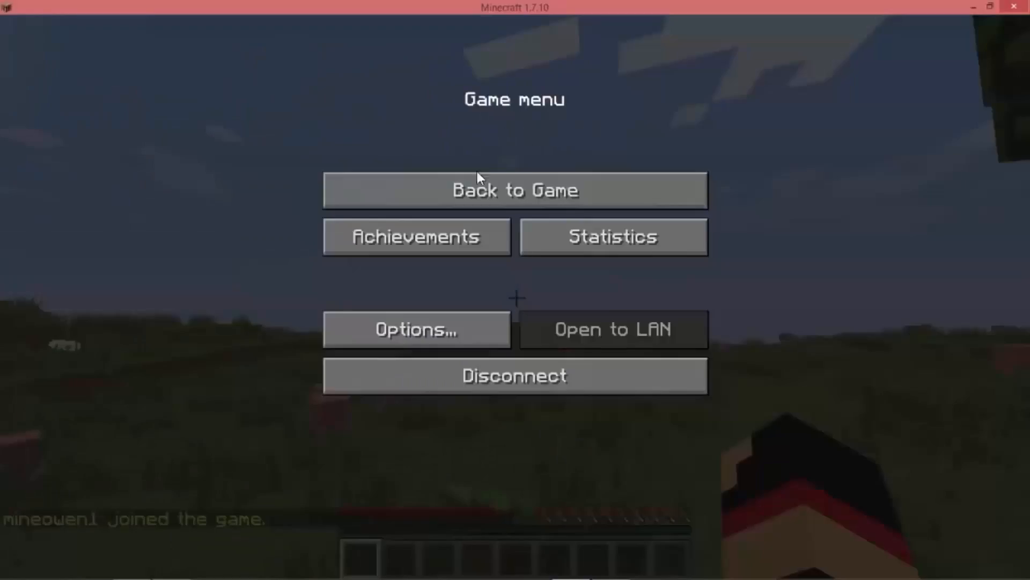
left_click(478, 179)
Walk around the server world to check that it works, briefly showing the debug information.
key("w")
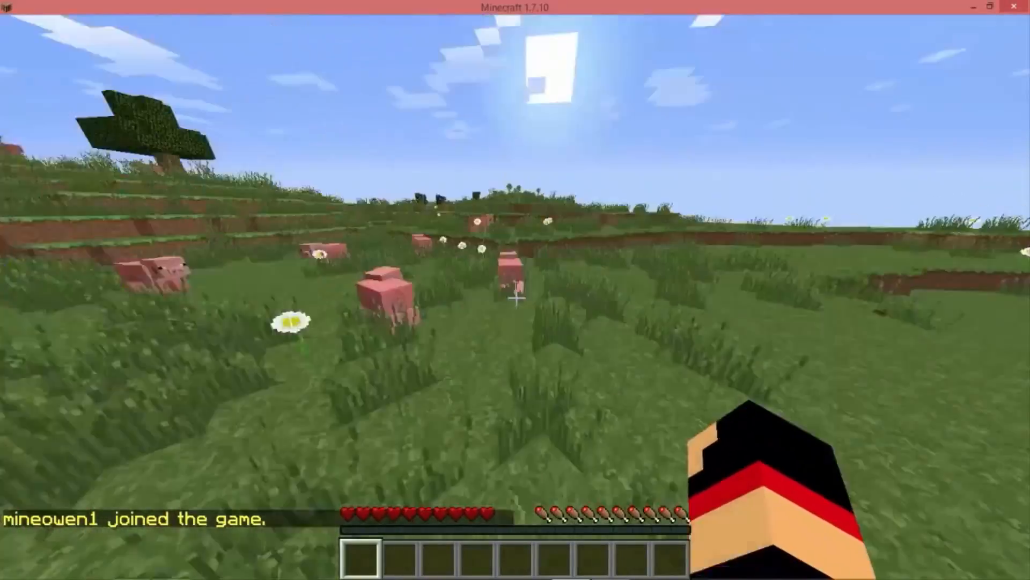
key("w")
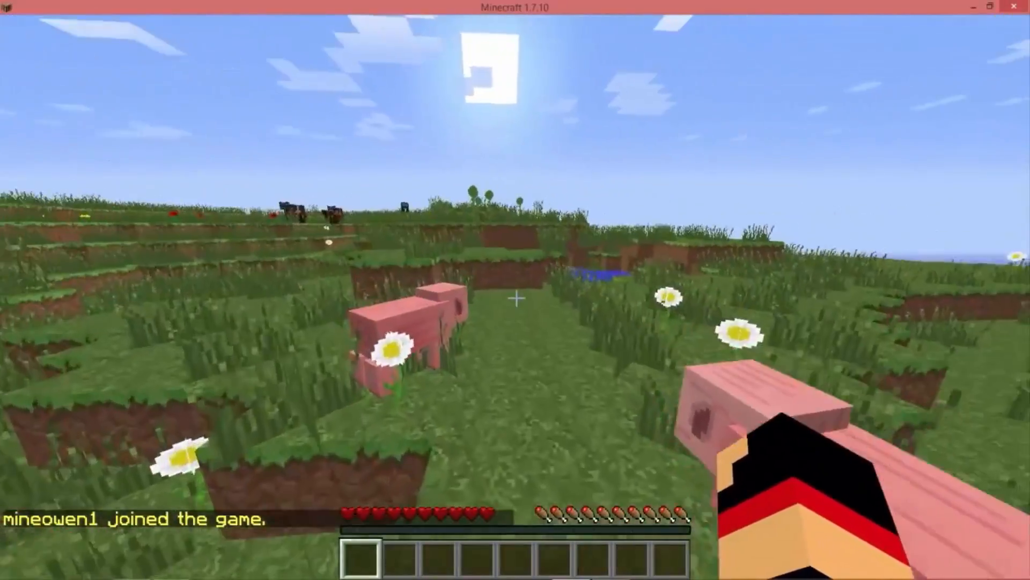
key("w")
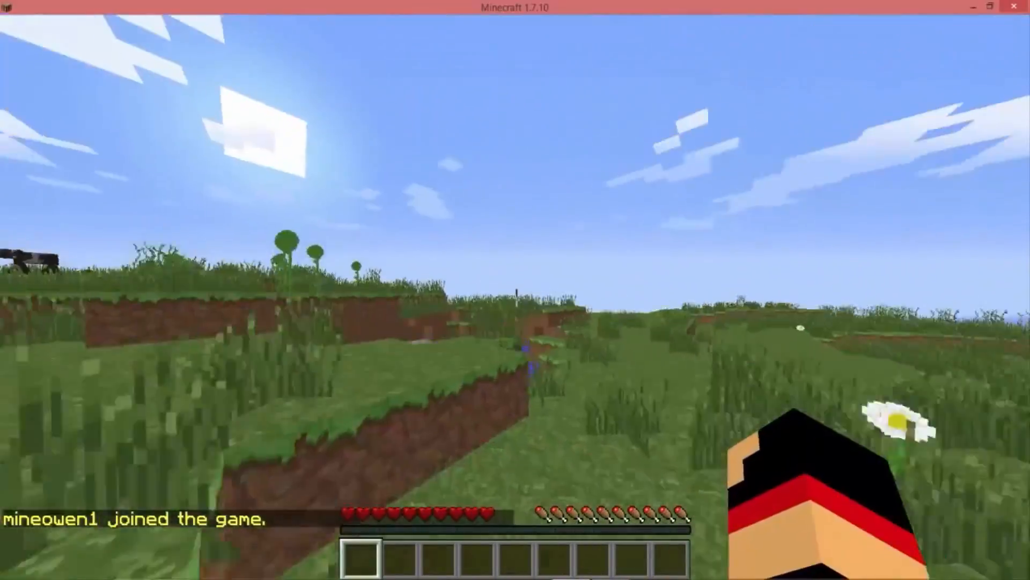
key("w")
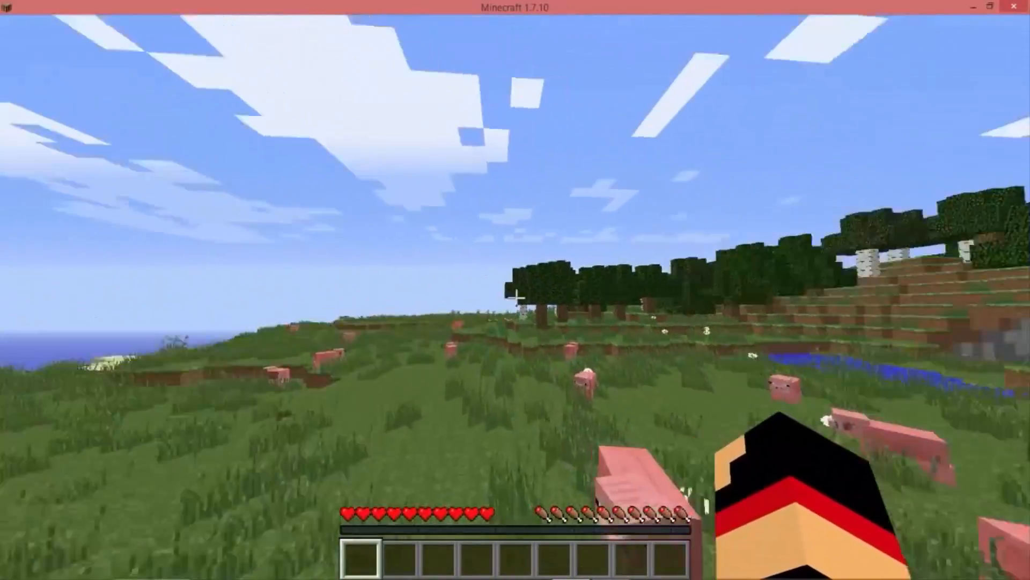
key("w")
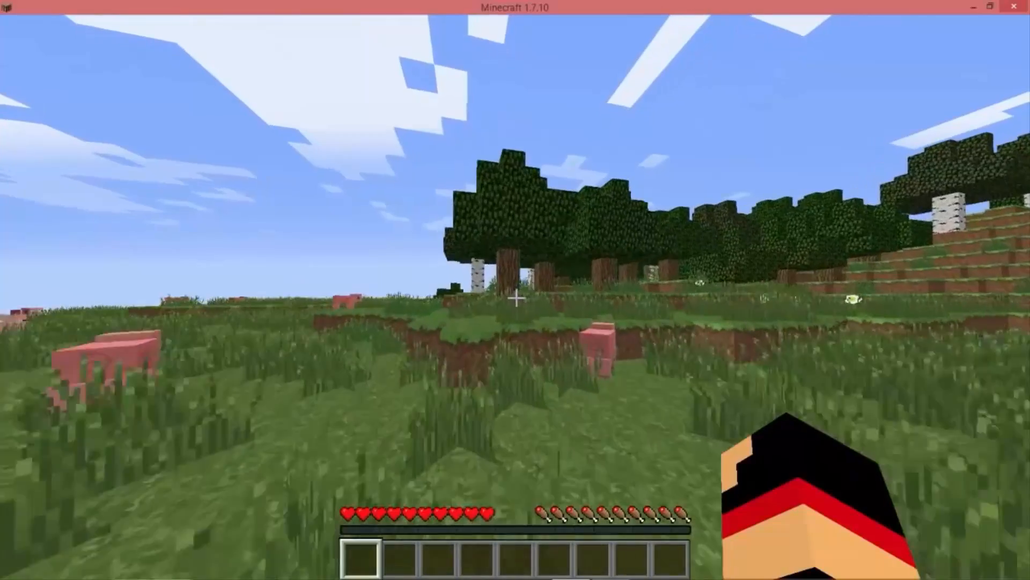
key("F3")
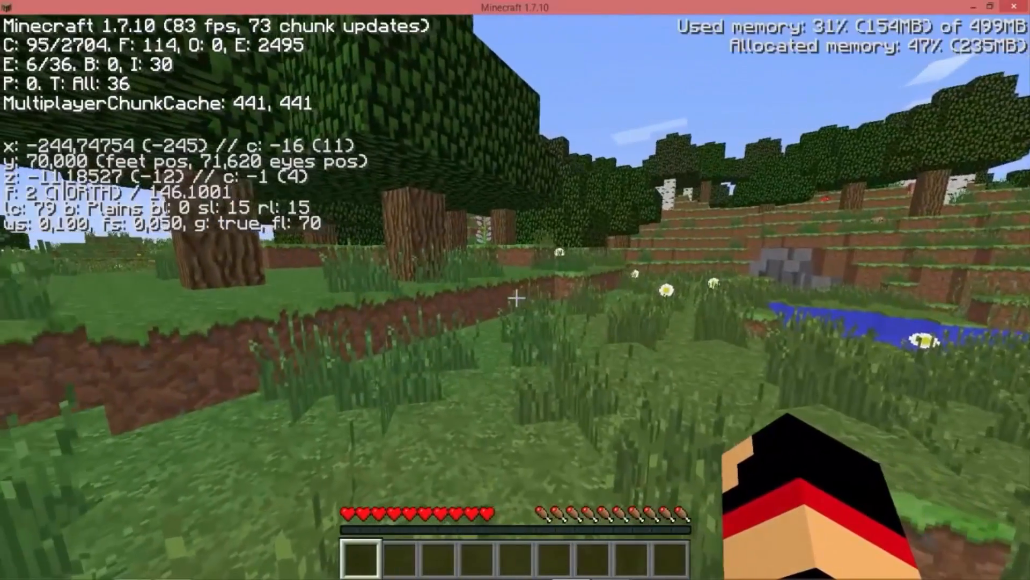
key("F3")
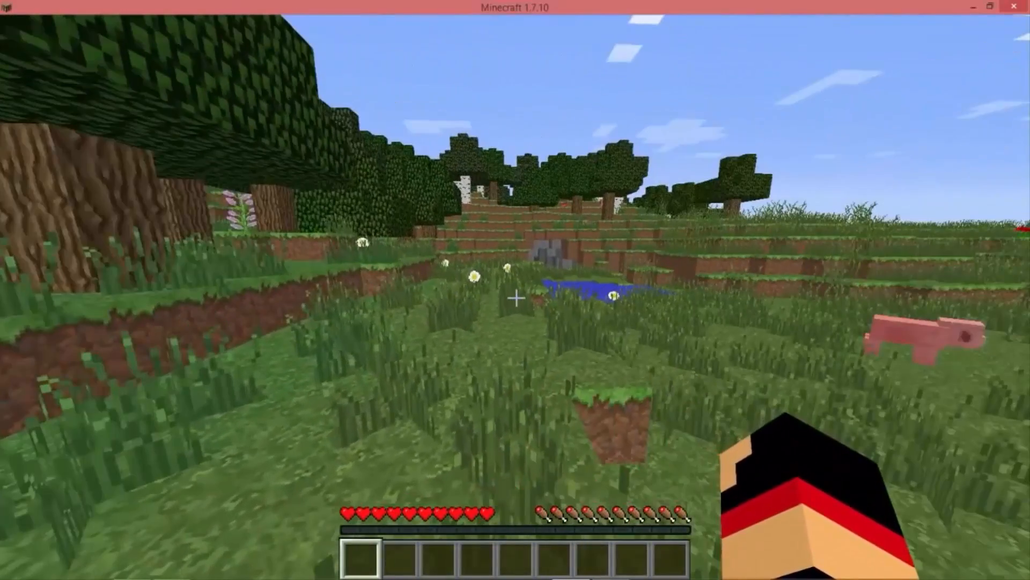
key("w")
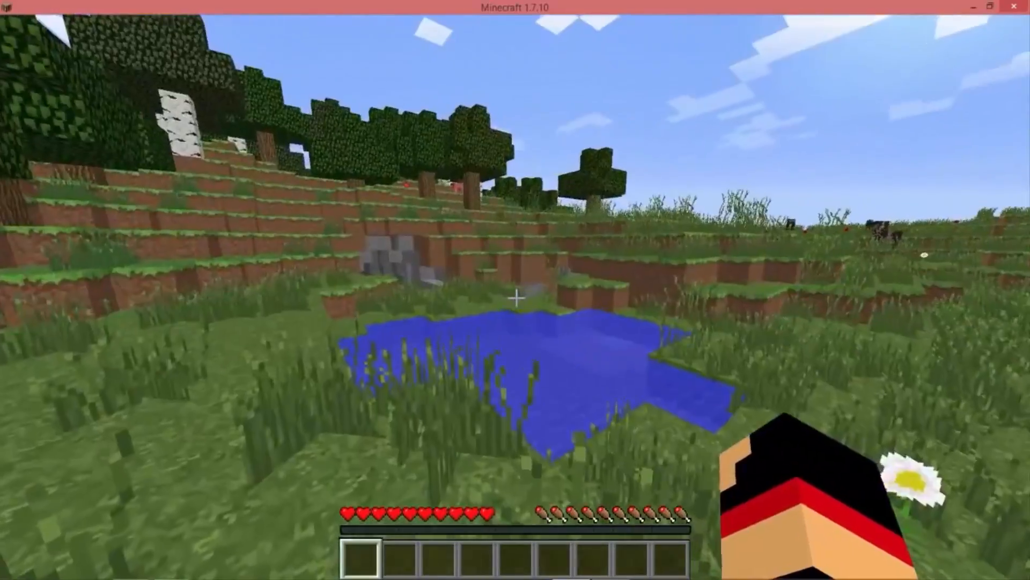
Pause the game and grant the connected player operator status with the op command in the server console.
key("Escape")
left_click(620, 569)
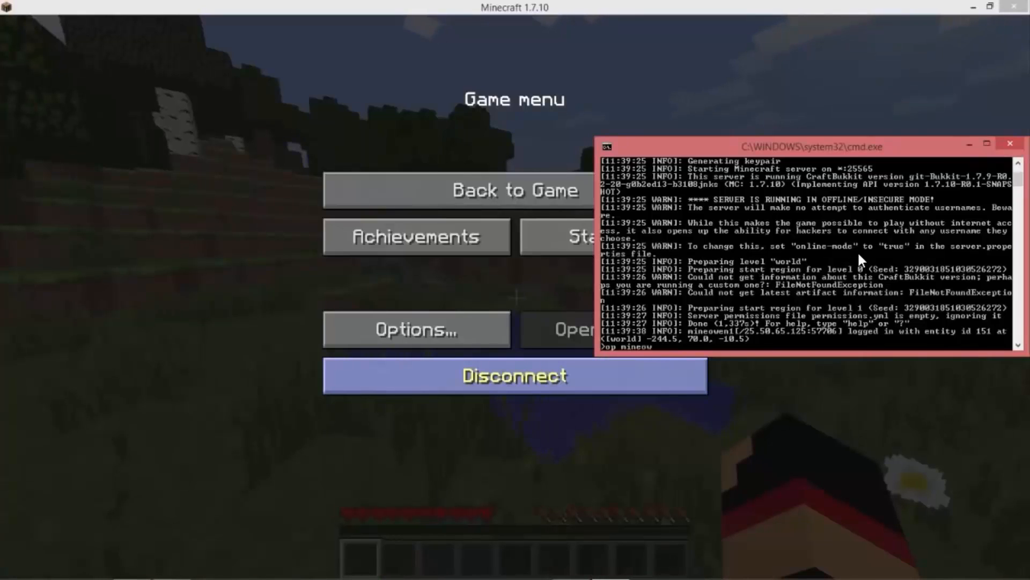
type("op mineowen1")
key("Return")
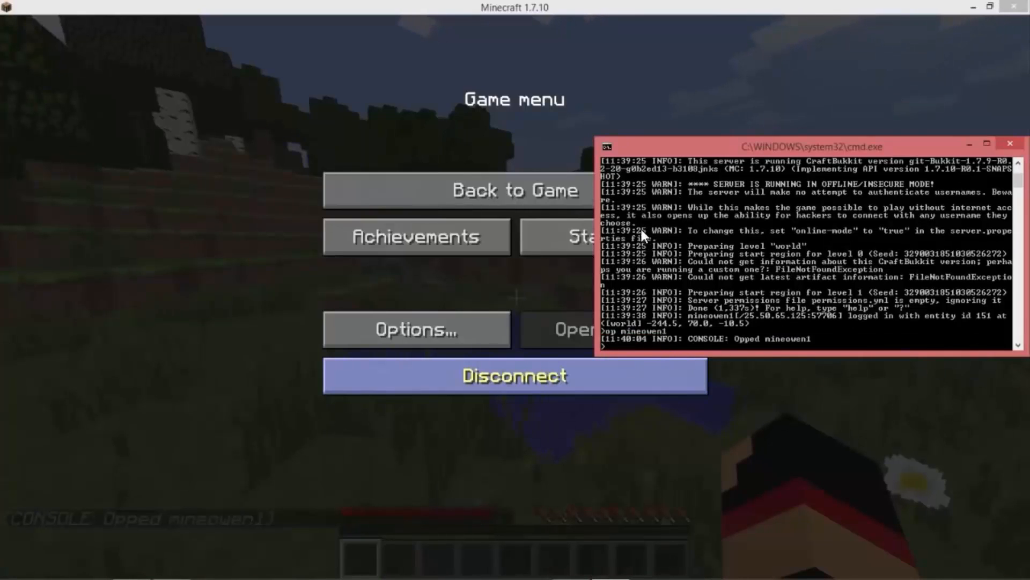
Resume the game, switch to creative mode with /gamemode 1, and fly over the terrain.
left_click(515, 190)
left_click(515, 190)
type("/g")
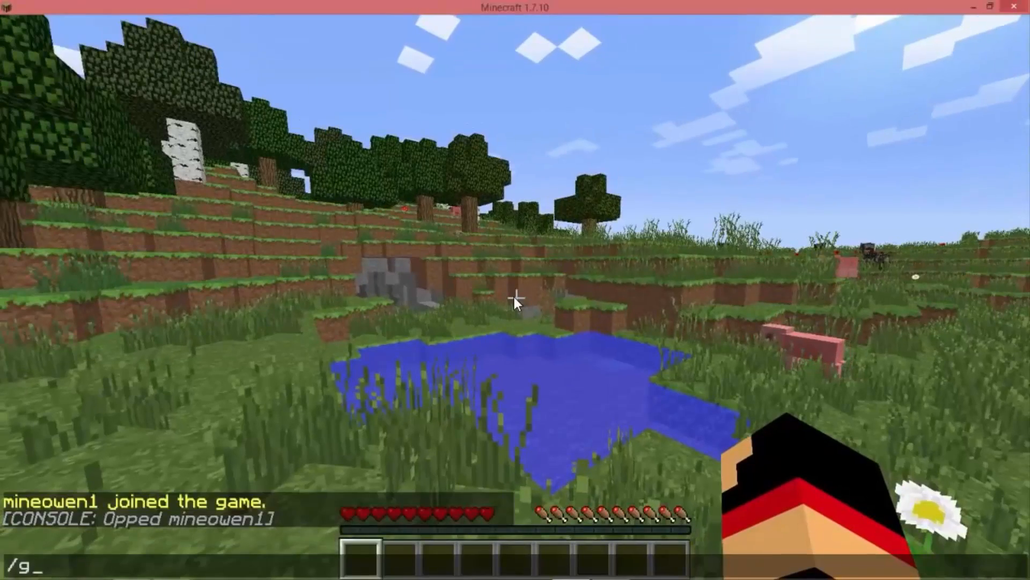
type("amemode 1")
key("Return")
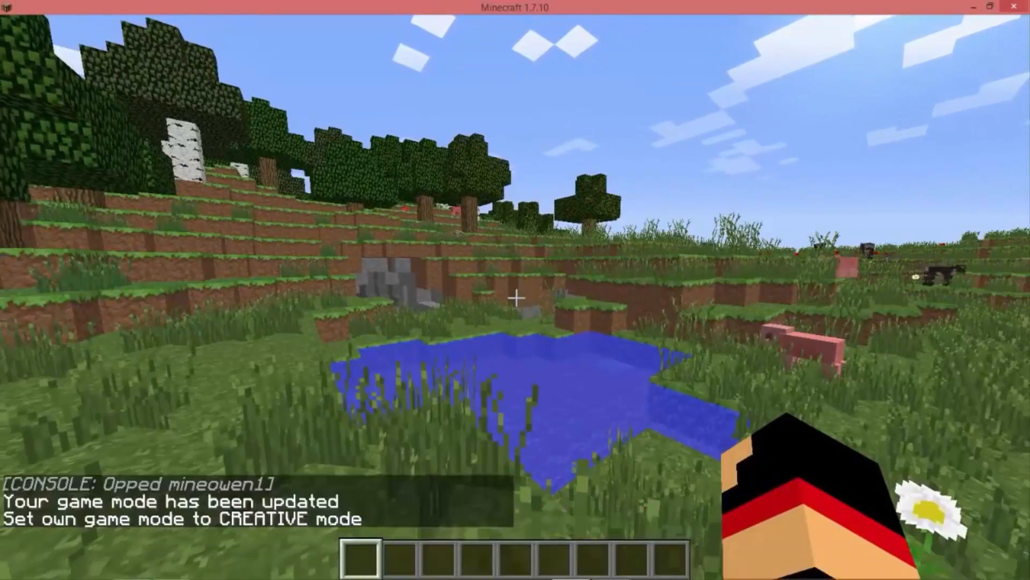
key("space")
key("space")
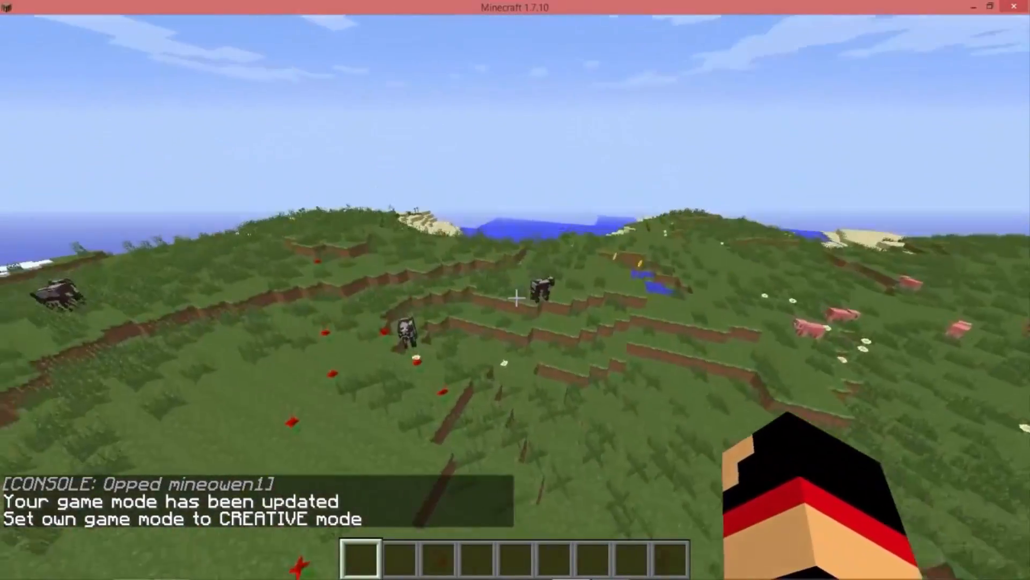
key("shift")
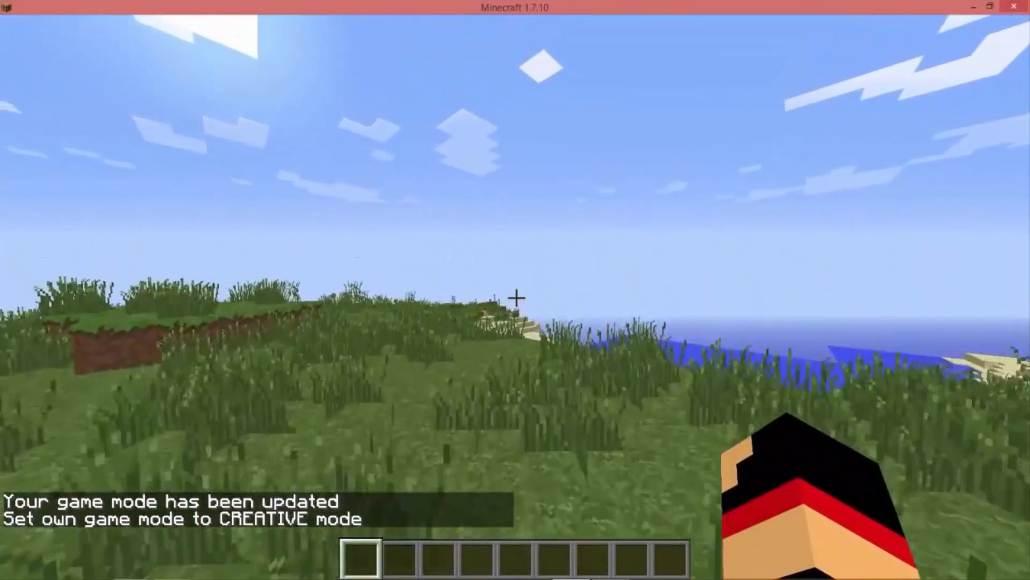
Pause the game and minimize Minecraft to return to the desktop and server console.
key("Escape")
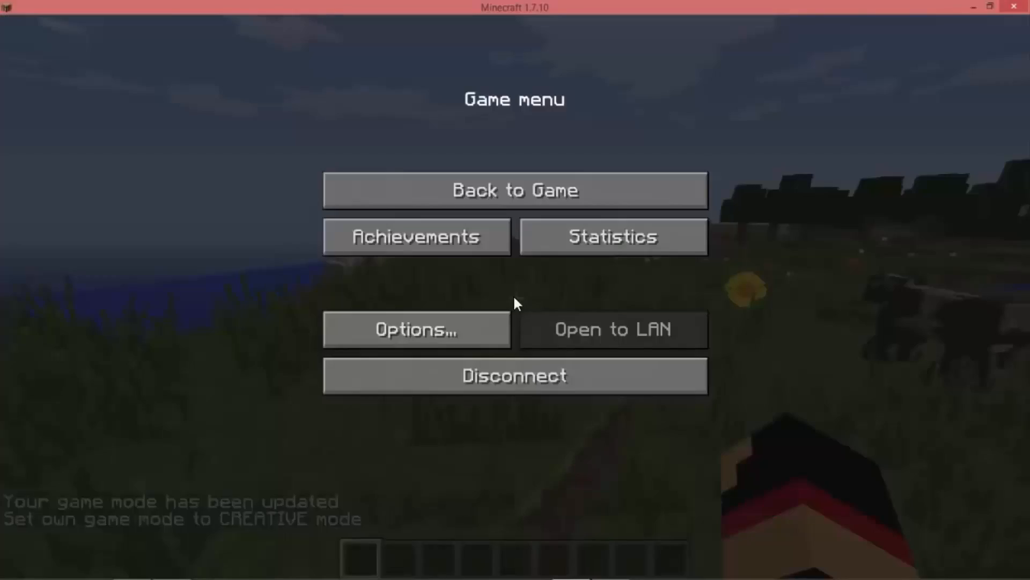
left_click(971, 6)
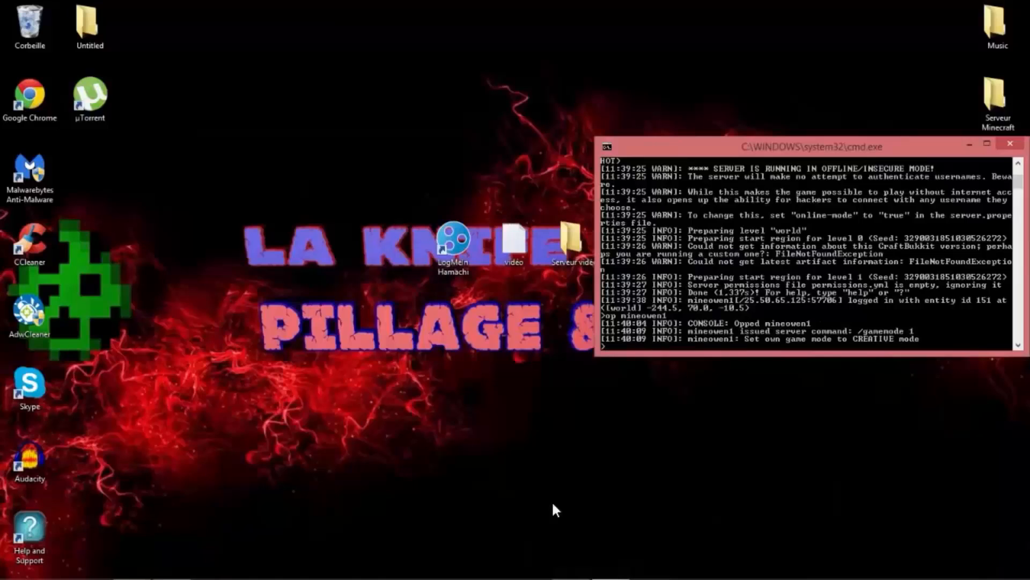
mouse_move(590, 578)
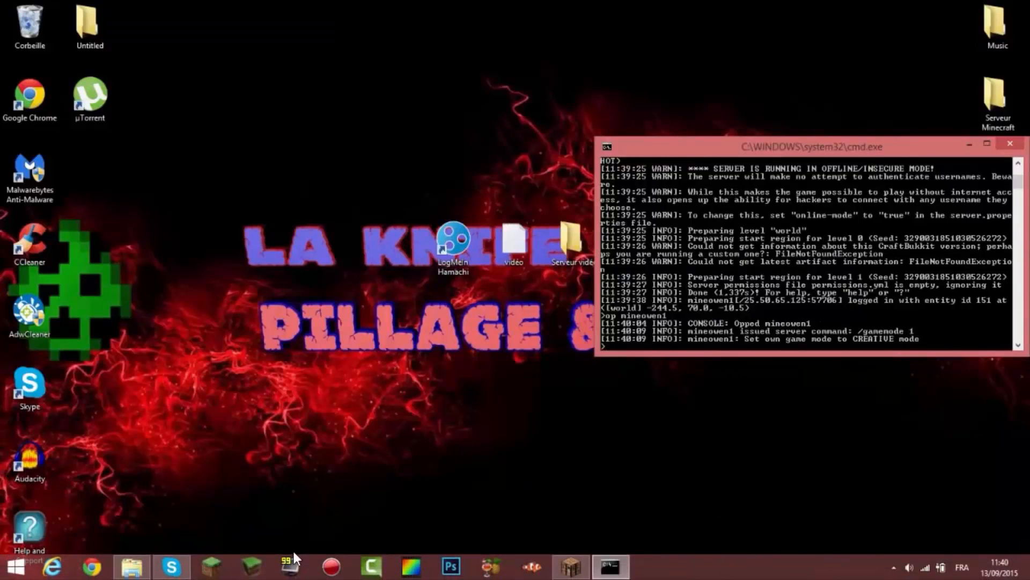